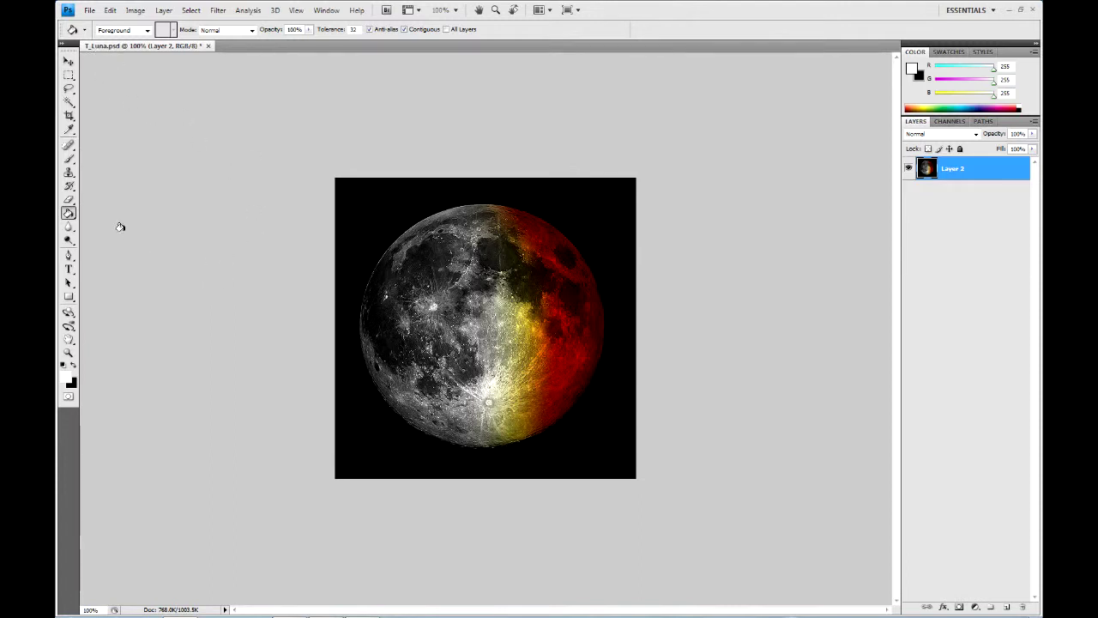
- Inspect the moon texture's red, green, blue and Alpha 1 channels one by one, and return to the RGB composite and layers
left_click(69, 61)
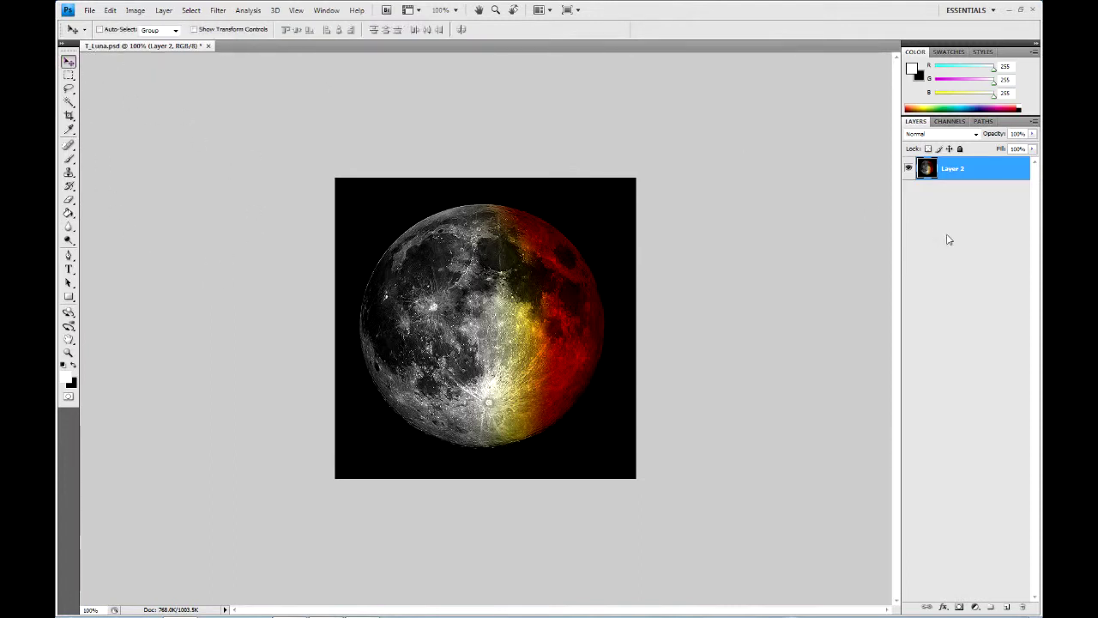
left_click(950, 123)
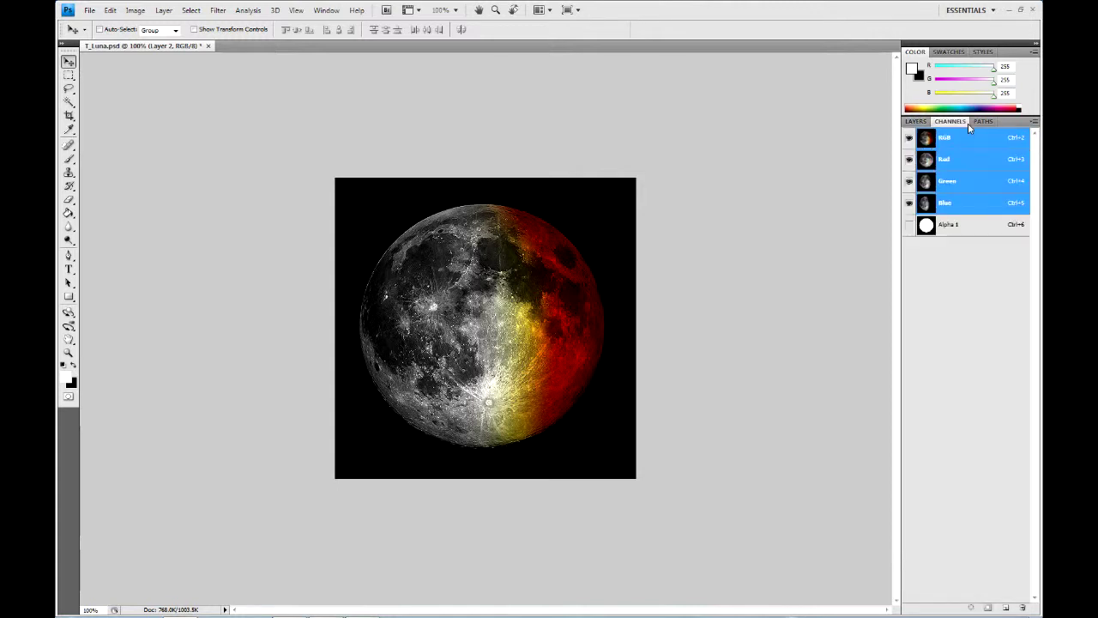
left_click(951, 226)
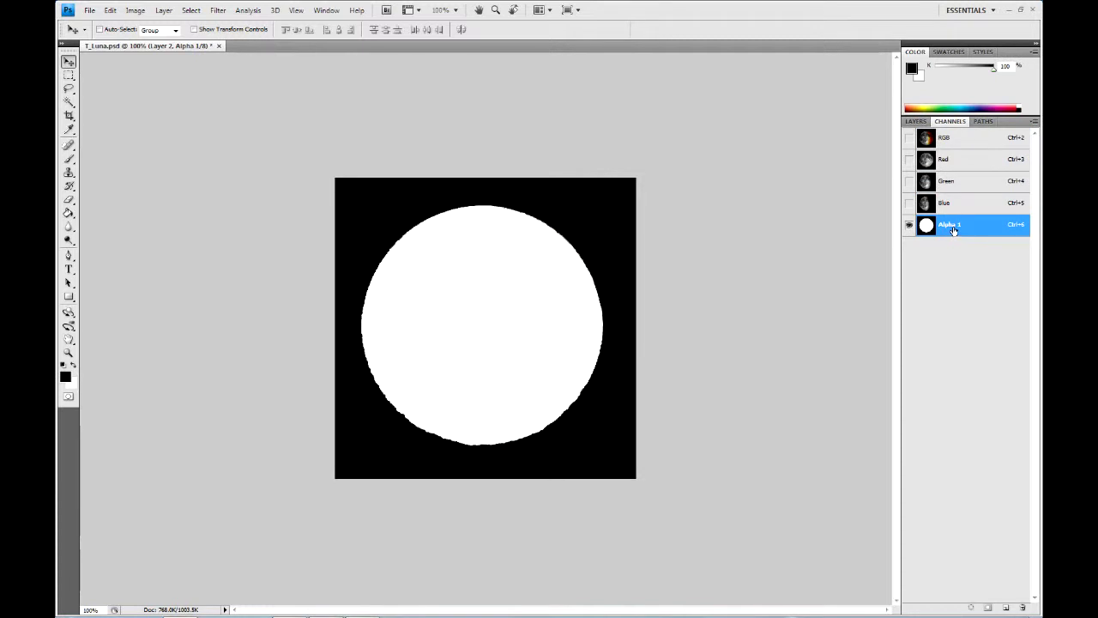
left_click(954, 160)
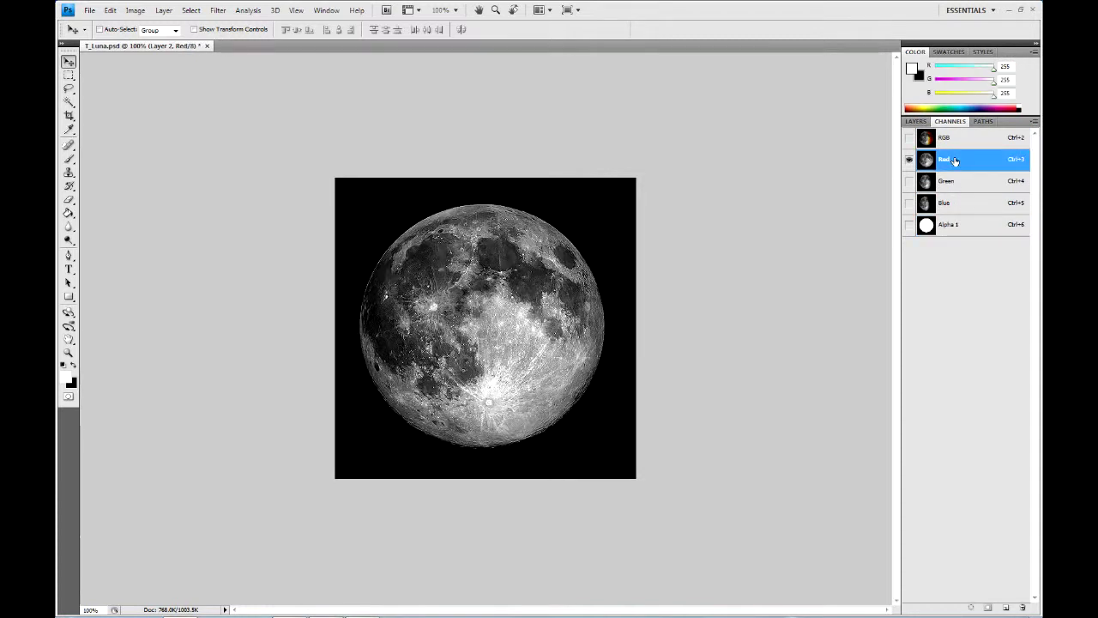
left_click(909, 160)
left_click(957, 180)
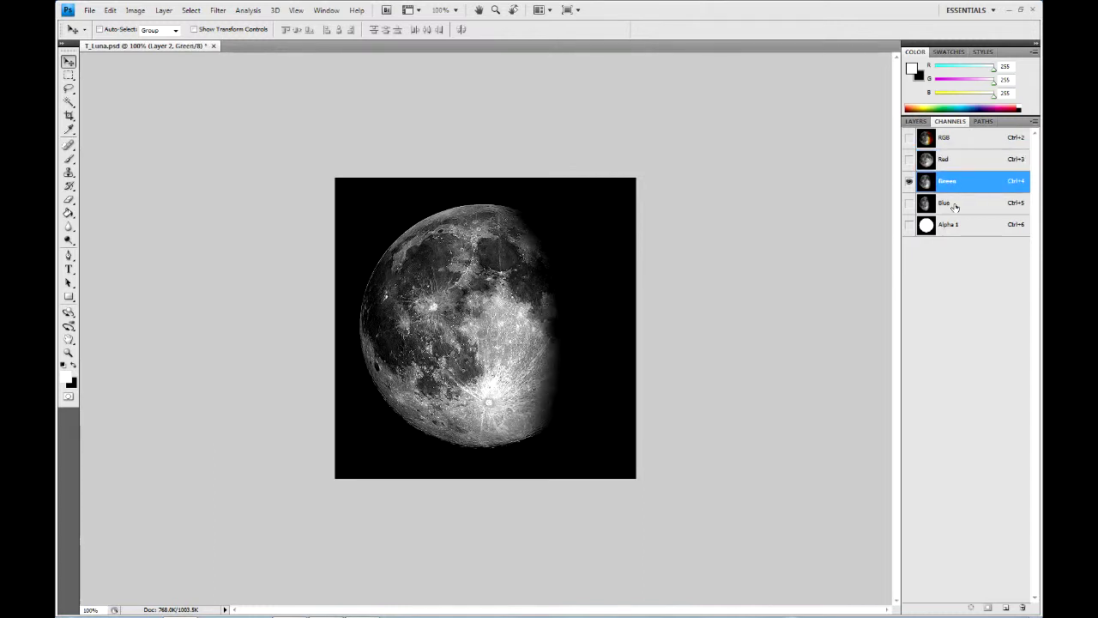
left_click(956, 206)
left_click(957, 225)
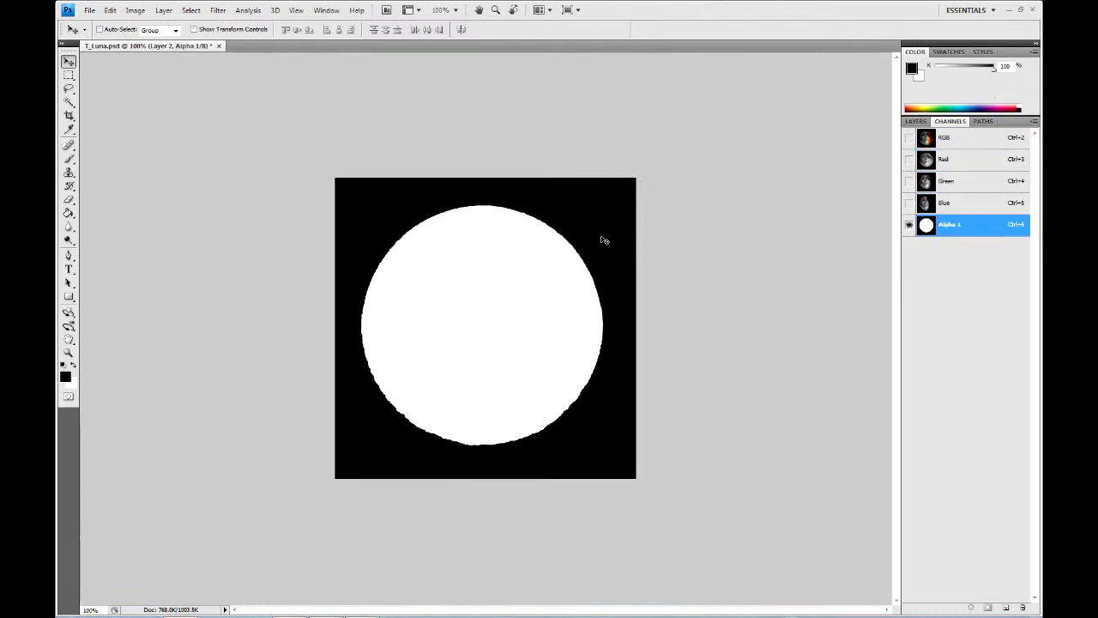
left_click(956, 138)
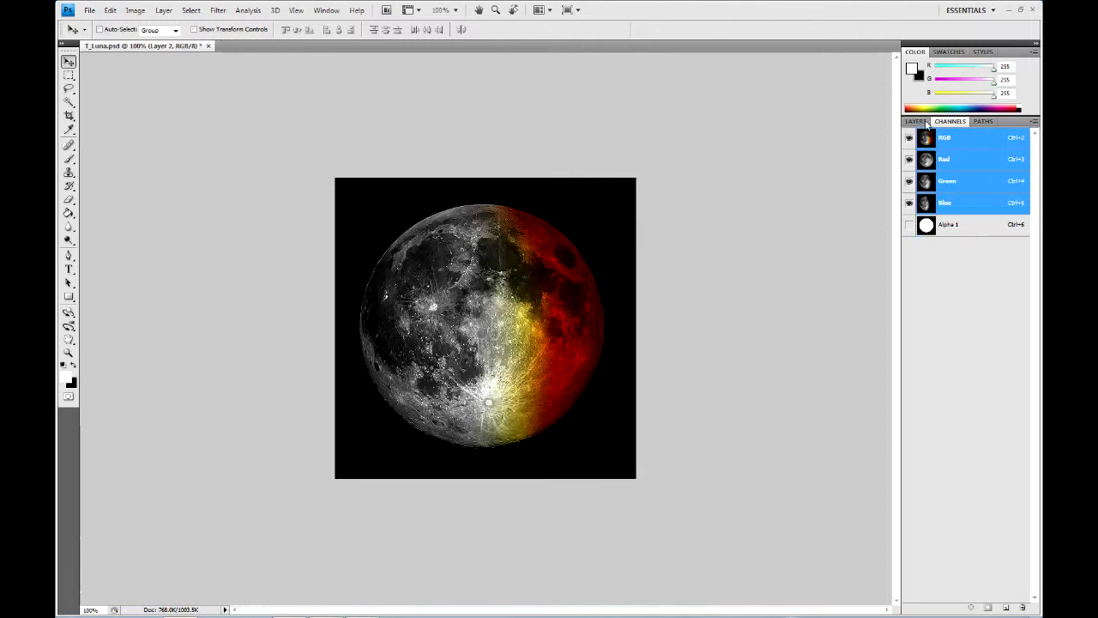
left_click(916, 121)
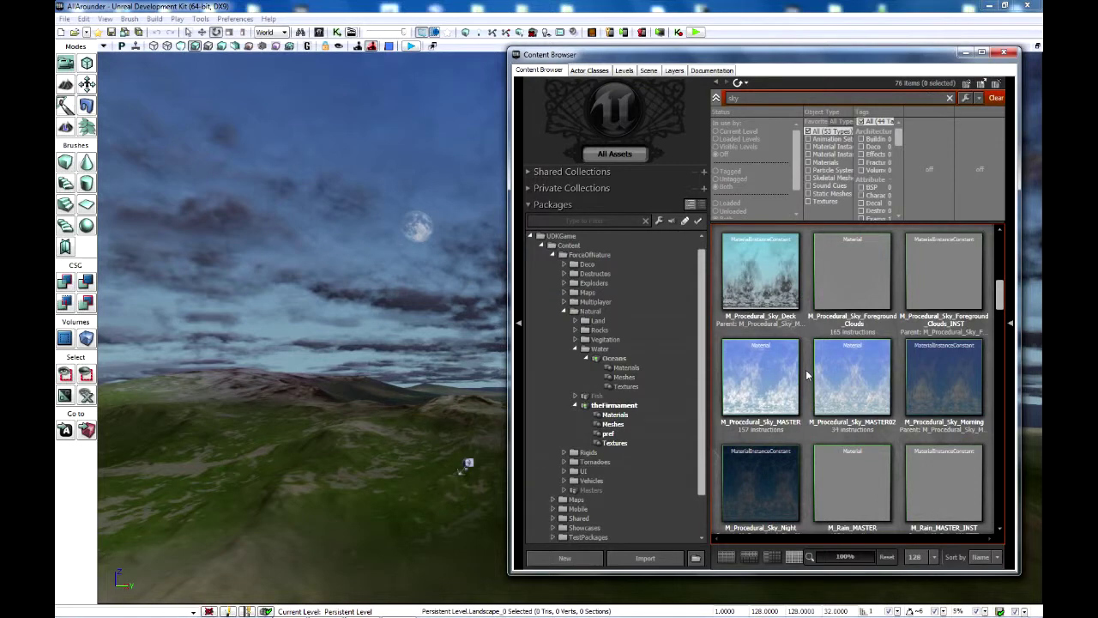
- Switch to Unreal Development Kit and look over the M_Procedural_Sky_MASTER02 material and its available actions among the sky assets
scroll(806, 375, "down", 1)
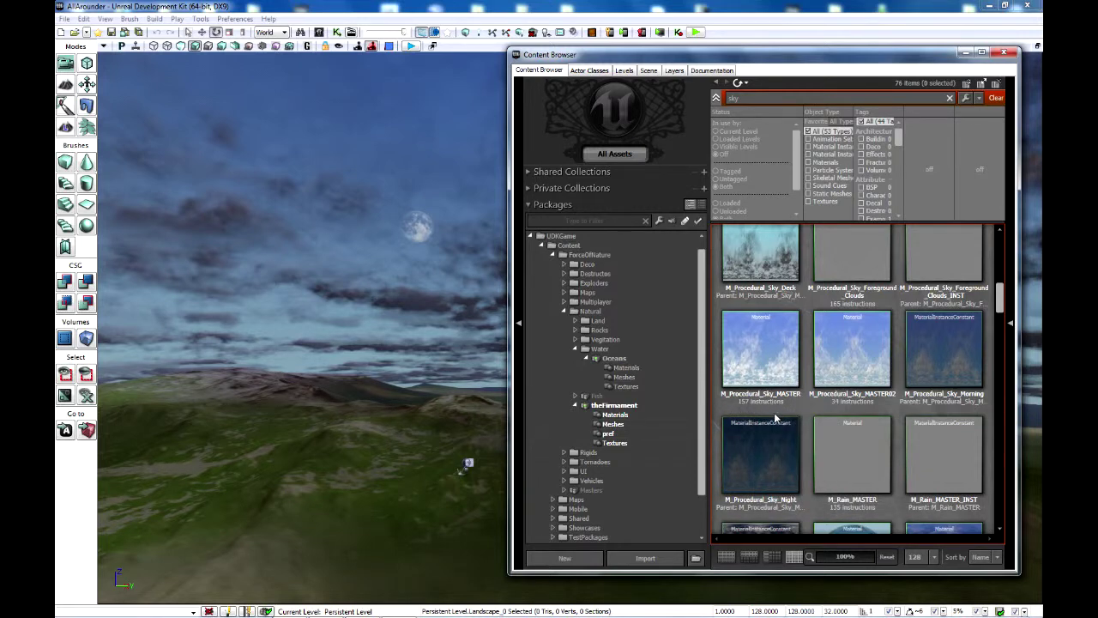
mouse_move(444, 461)
right_mouse_down()
mouse_move(461, 444)
mouse_move(486, 444)
mouse_move(458, 450)
right_mouse_up()
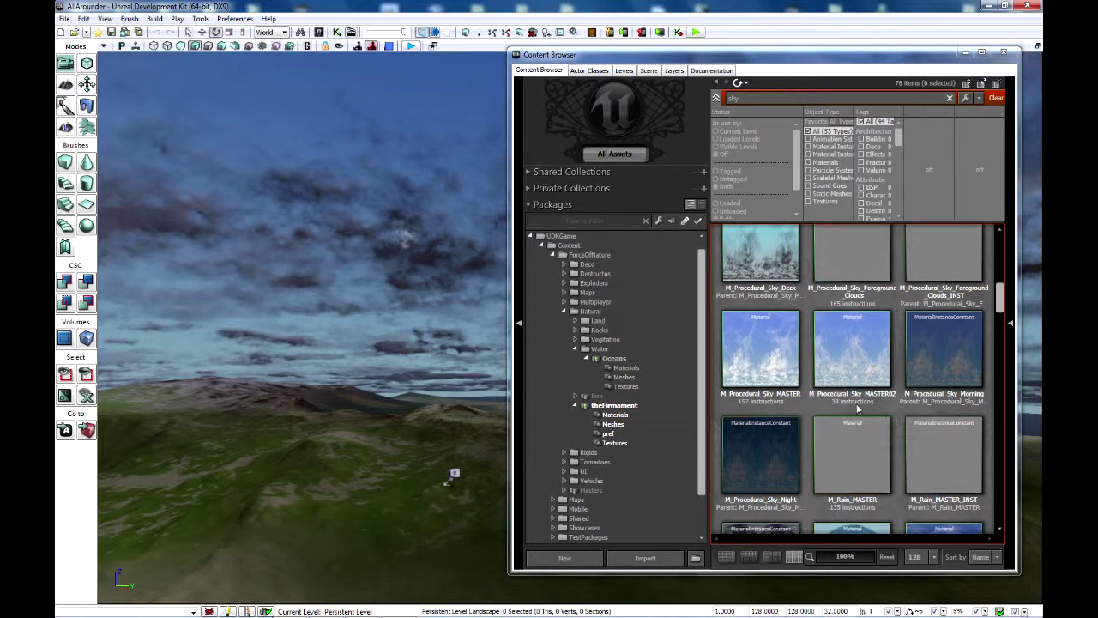
left_click(851, 354)
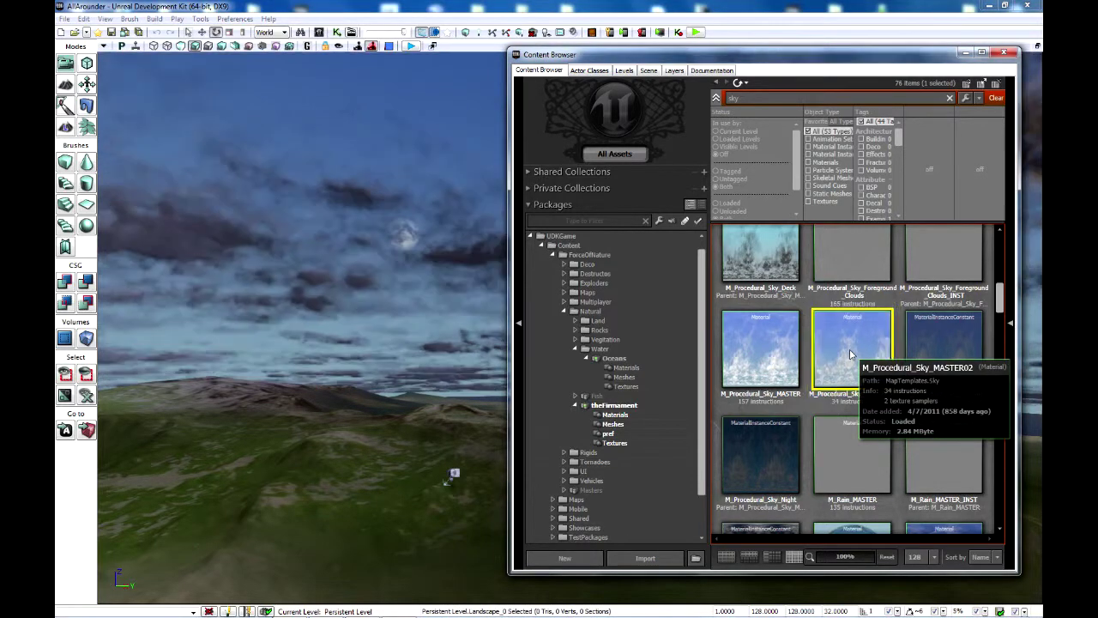
right_click(850, 355)
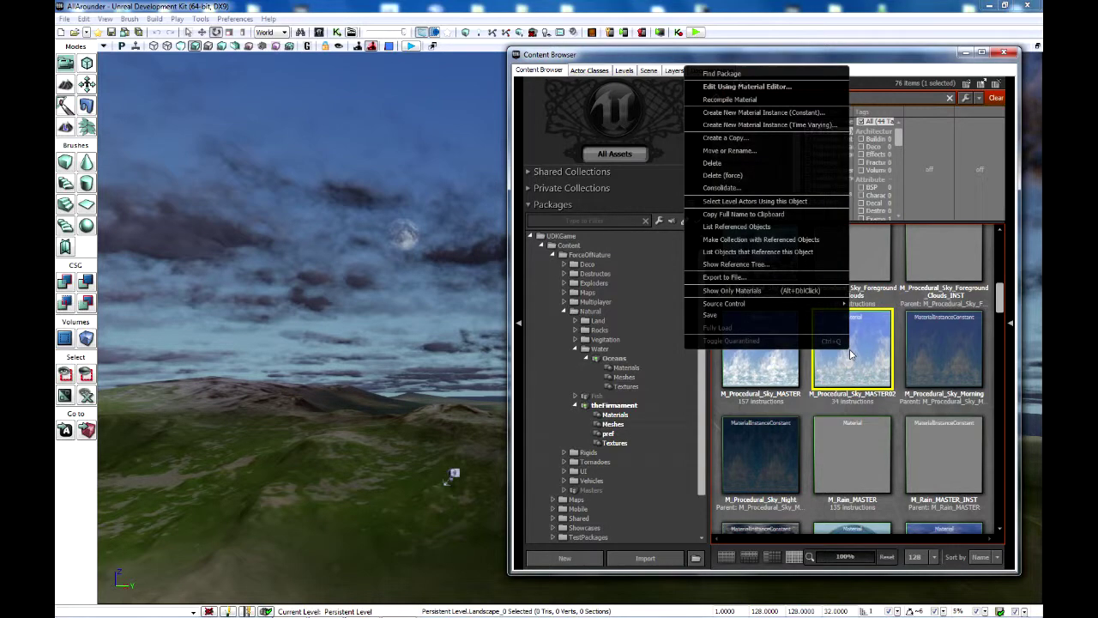
left_click(805, 364)
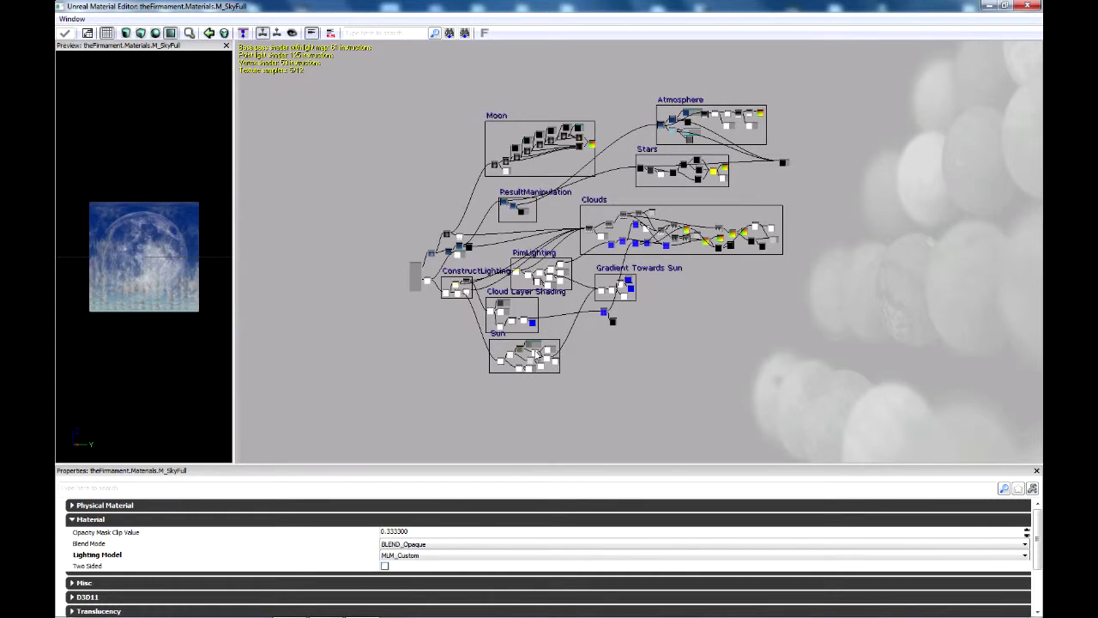
- Trace the M_SkyFull material's links from the moon and sky blending nodes to the CloudOpacity Multiply in the Clouds group
scroll(555, 286, "up", 5)
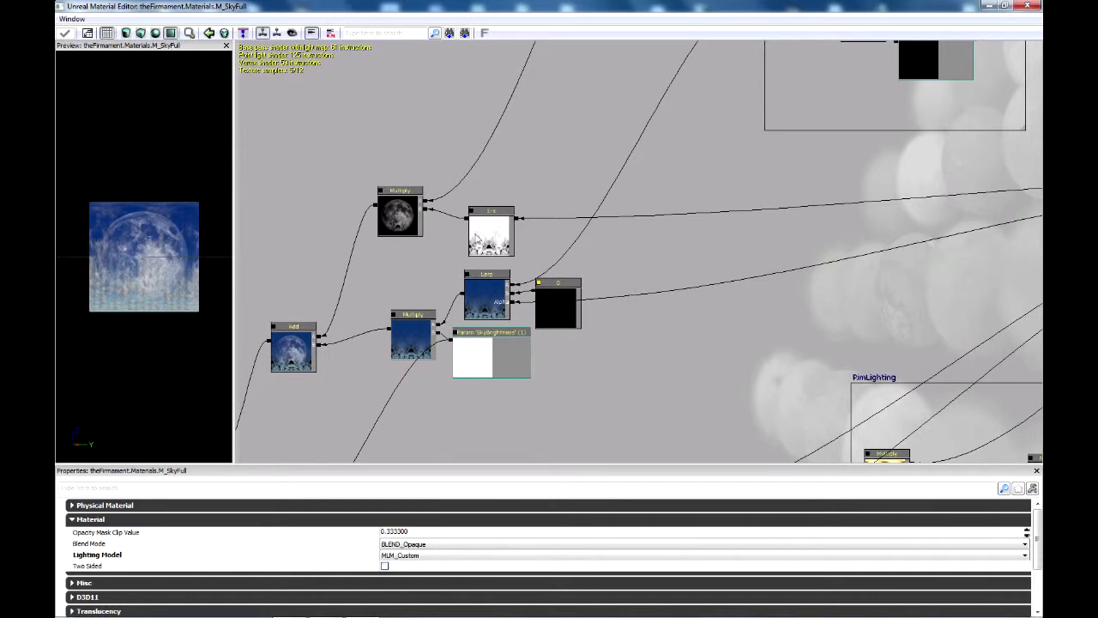
scroll(574, 243, "down", 6)
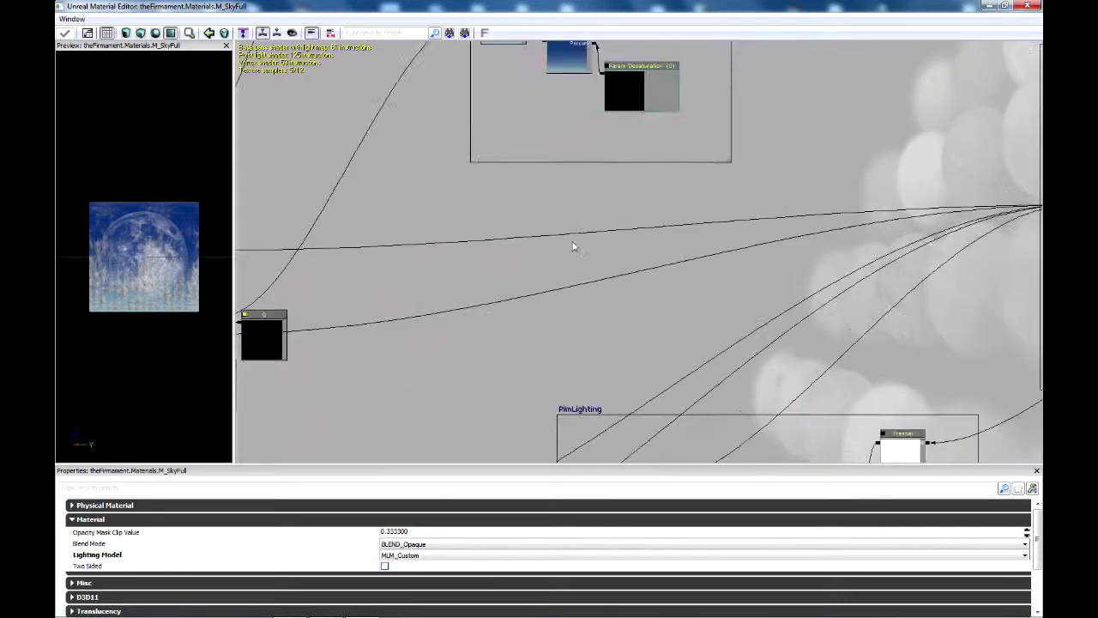
scroll(618, 233, "up", 3)
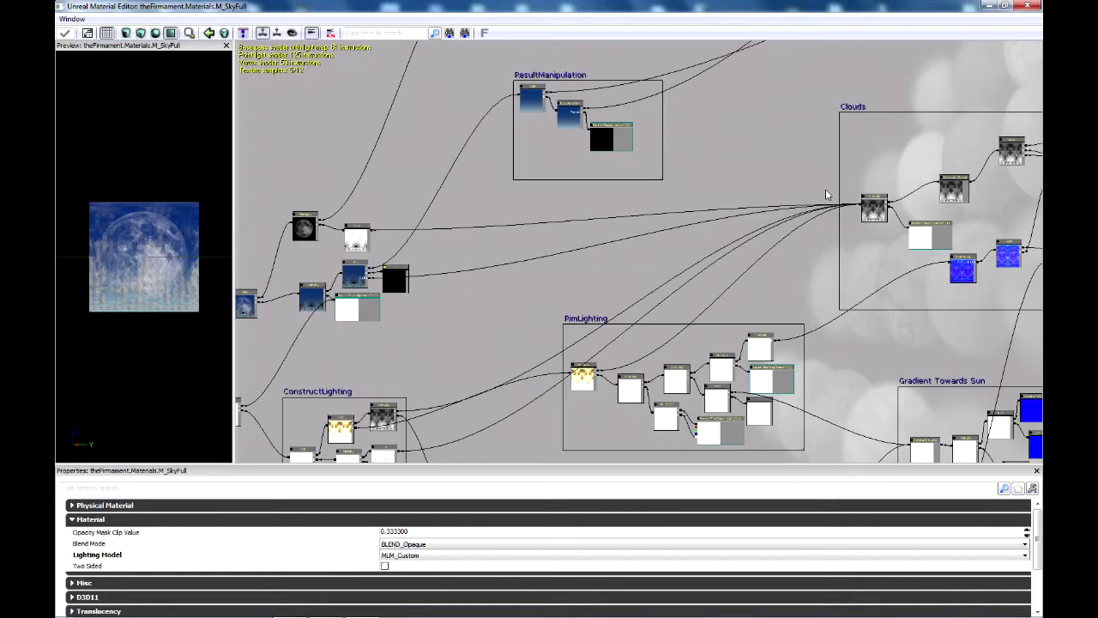
left_click_drag(785, 164, 724, 161)
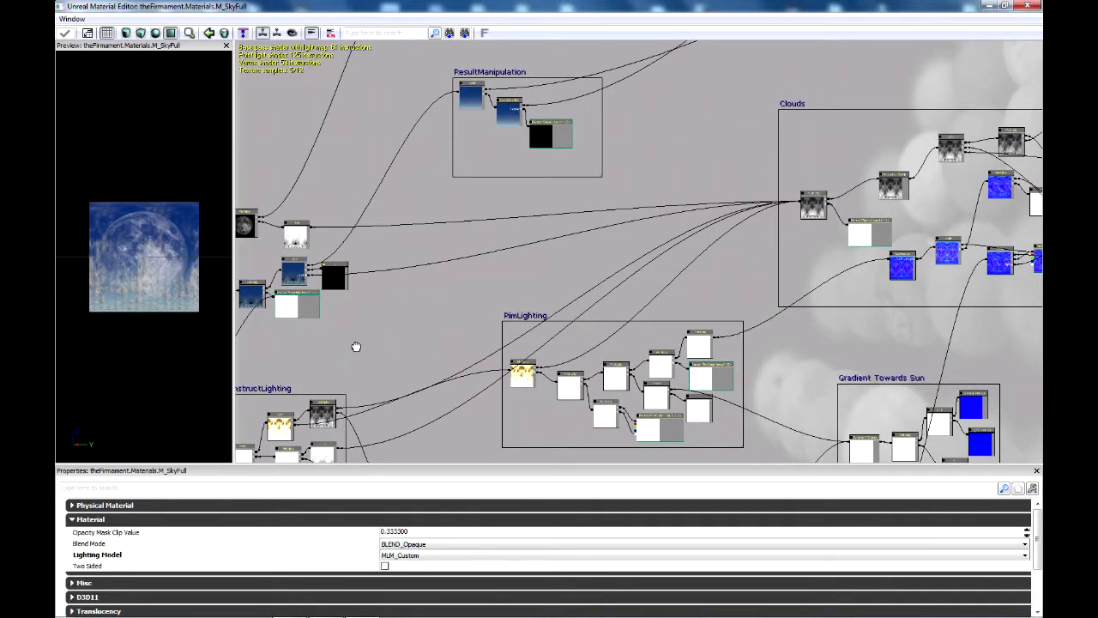
left_click_drag(352, 345, 379, 287)
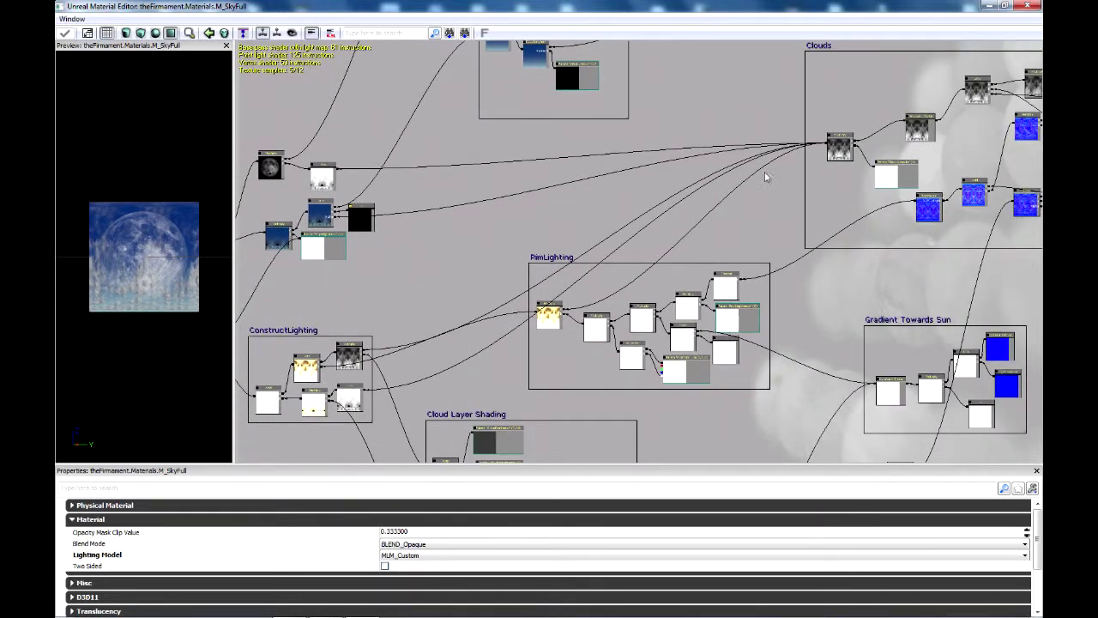
scroll(642, 286, "up", 2)
scroll(645, 299, "up", 2)
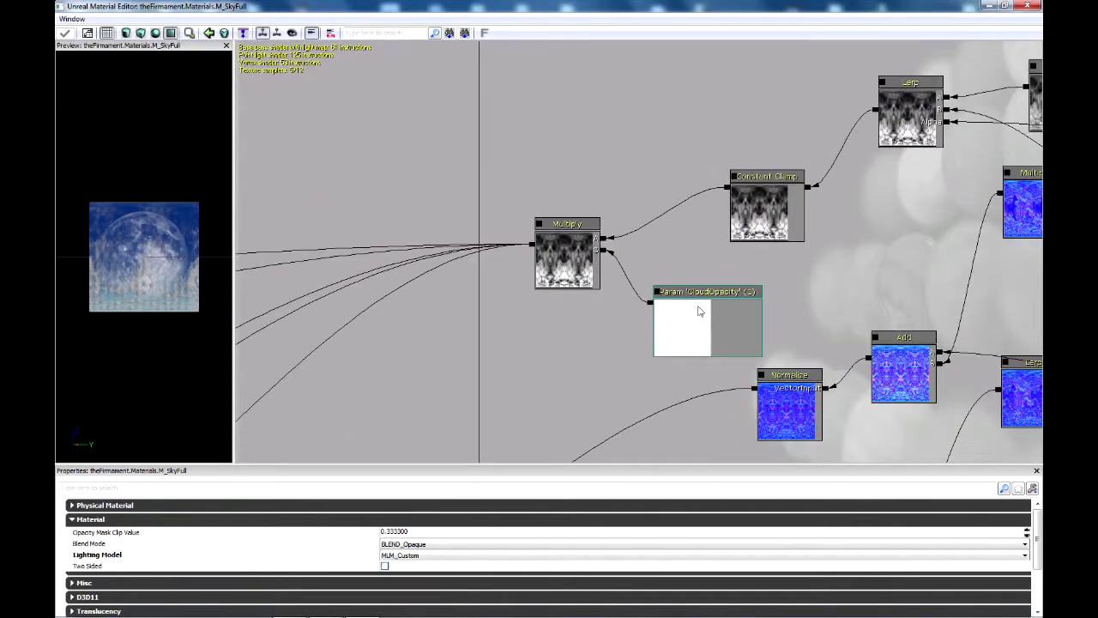
- Examine how the 1-x node, moon Multiply, sky Lerp and Add nodes connect to the emissive input and the Moon group
left_click_drag(370, 247, 905, 230)
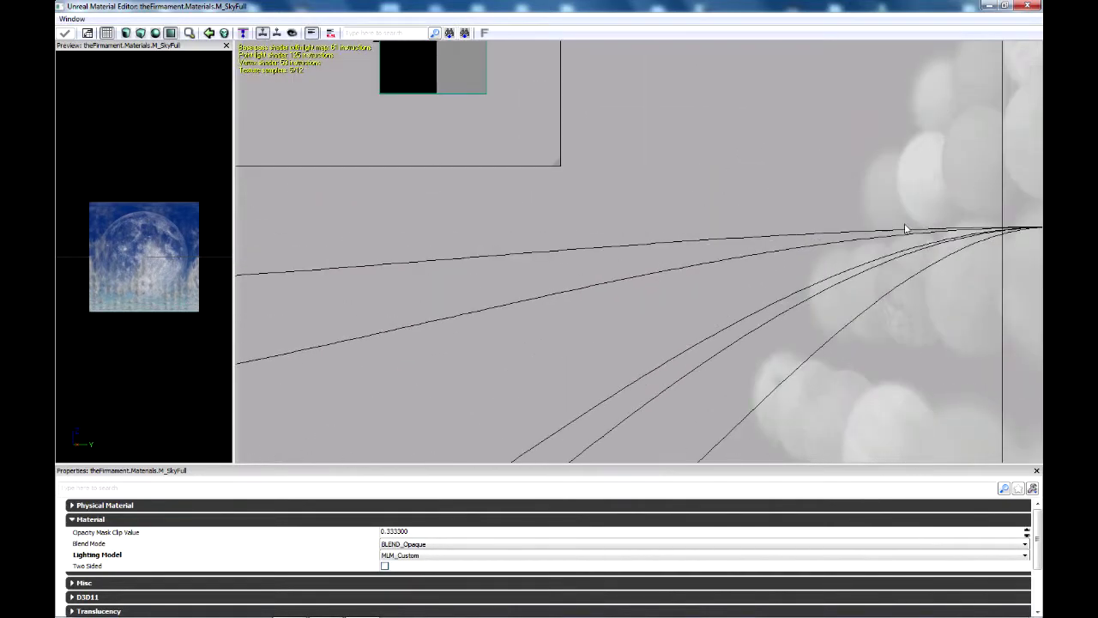
left_click_drag(269, 284, 623, 243)
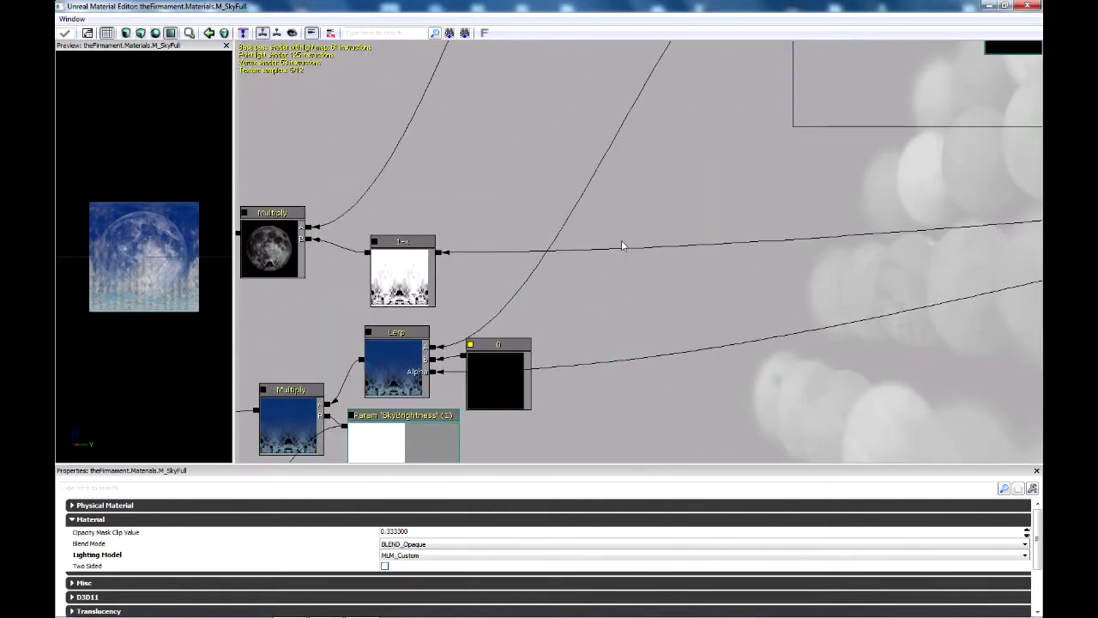
left_click_drag(477, 267, 628, 300)
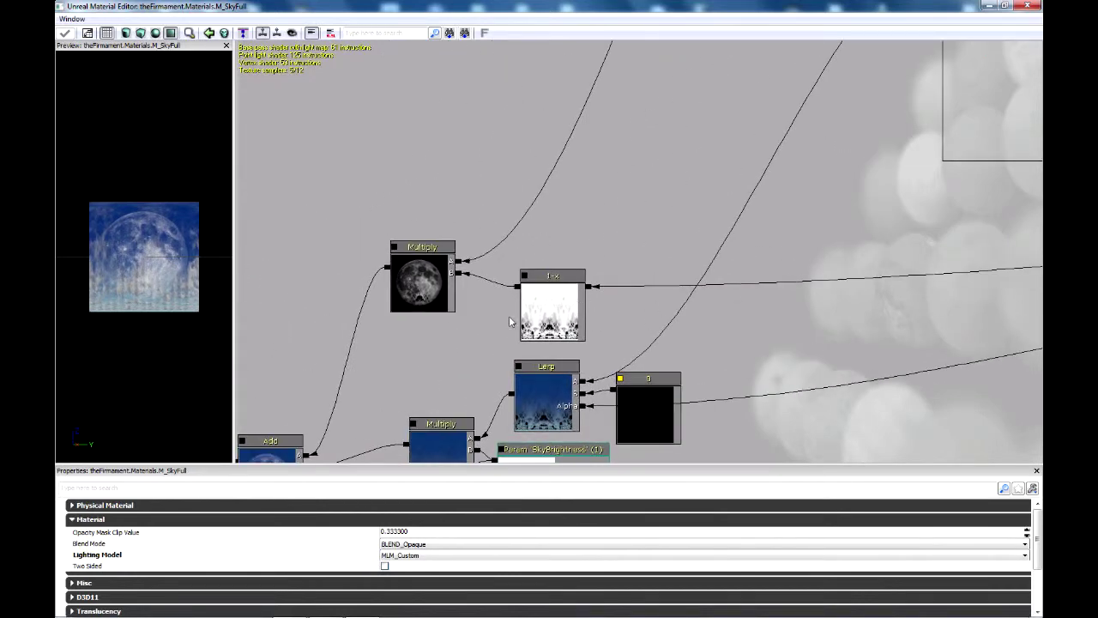
left_click_drag(492, 322, 603, 348)
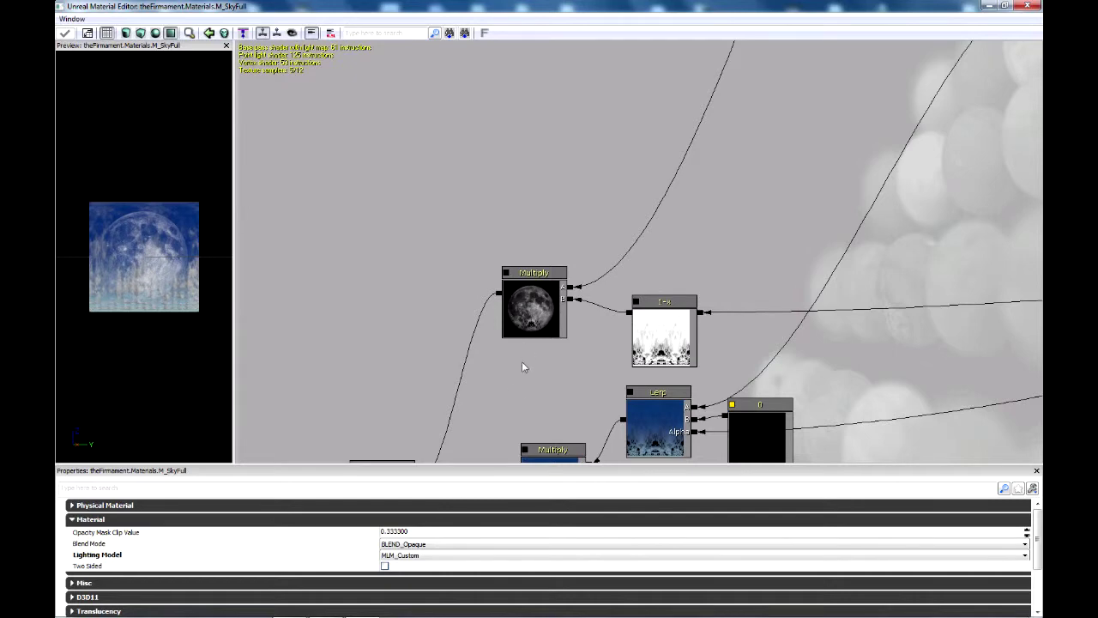
left_click_drag(522, 362, 529, 297)
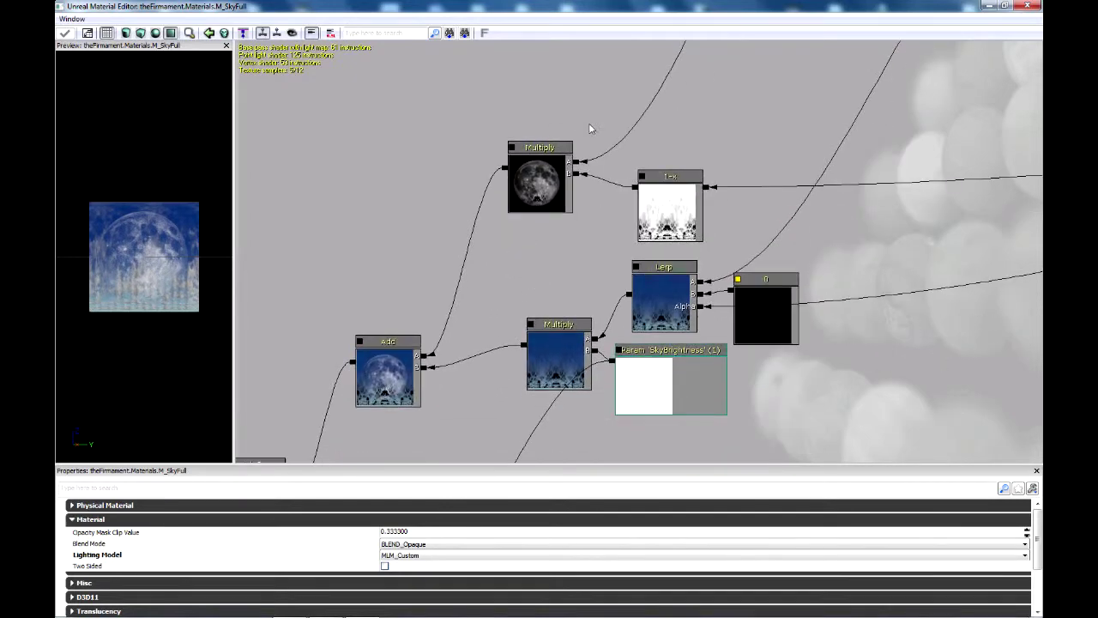
left_click_drag(483, 350, 522, 232)
scroll(540, 163, "down", 5)
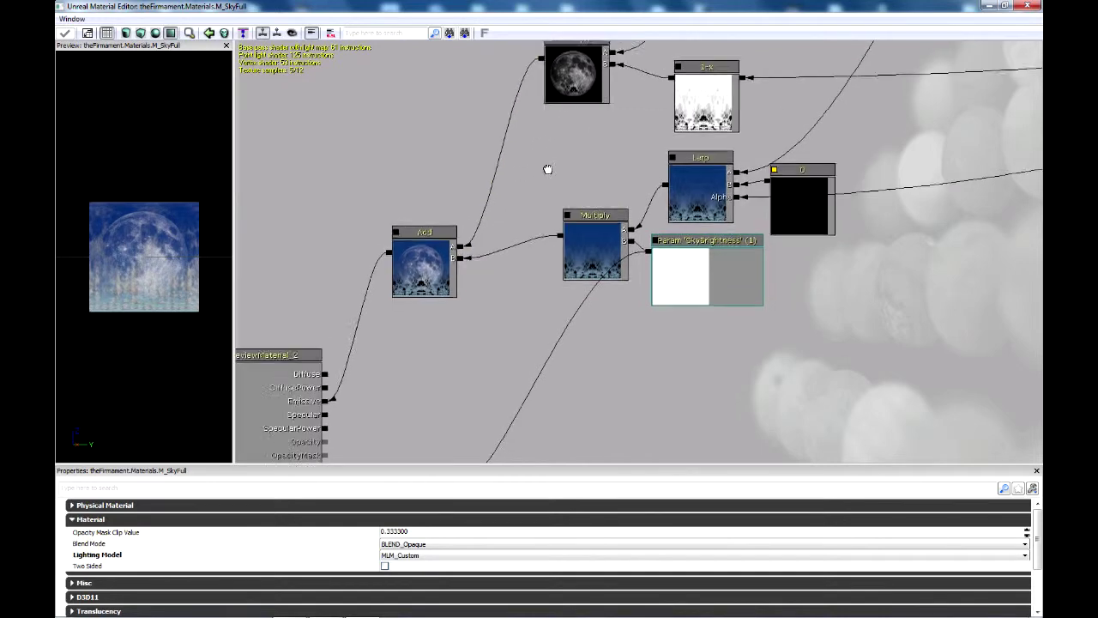
left_click_drag(626, 80, 567, 221)
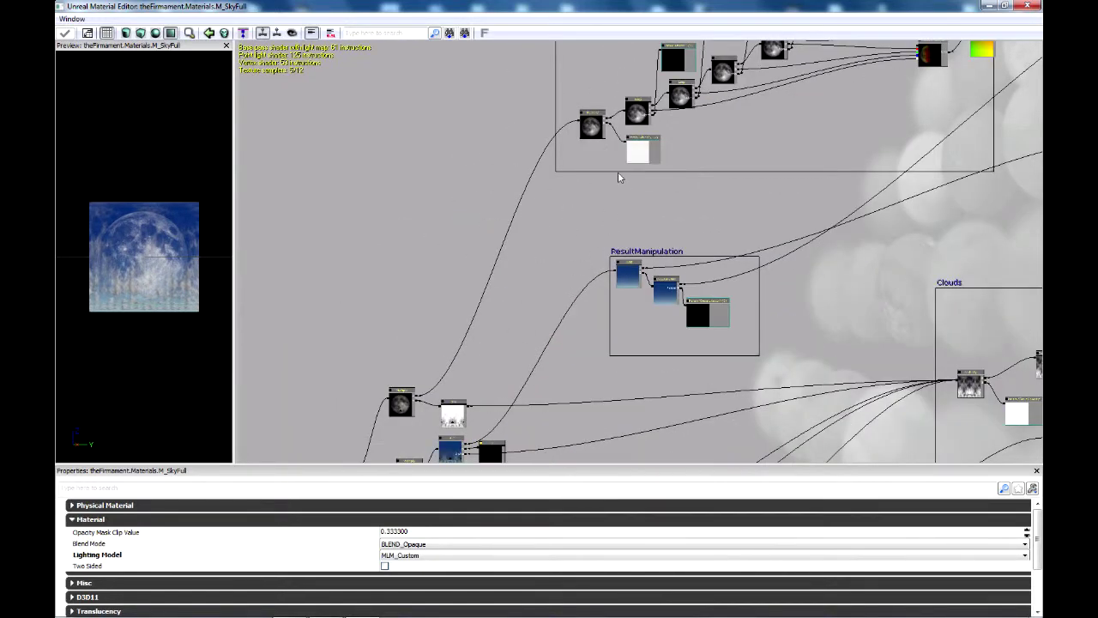
left_click_drag(558, 245, 680, 59)
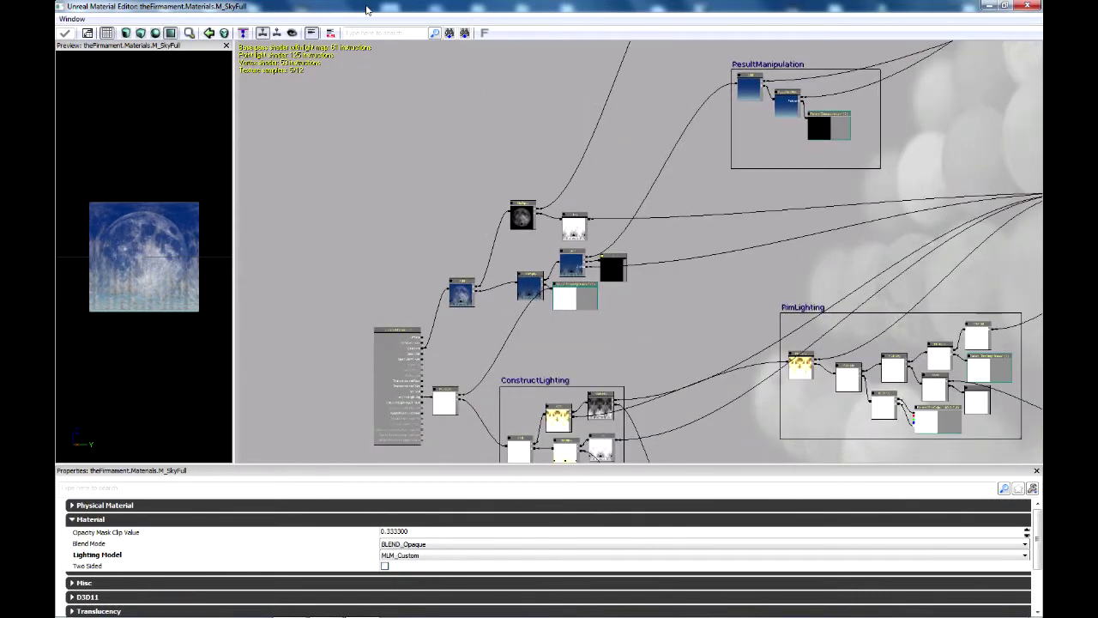
- Move the material editor window aside to check the moon and clouds in the level viewport, and maximize it again
left_click_drag(367, 10, 439, 38)
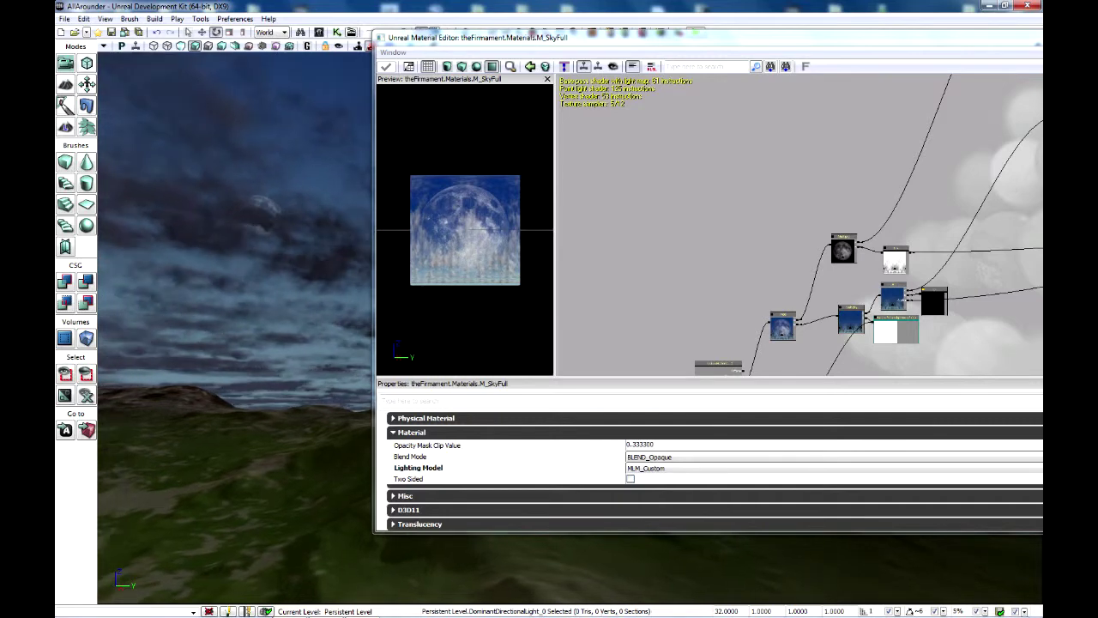
left_click_drag(809, 185, 690, 181)
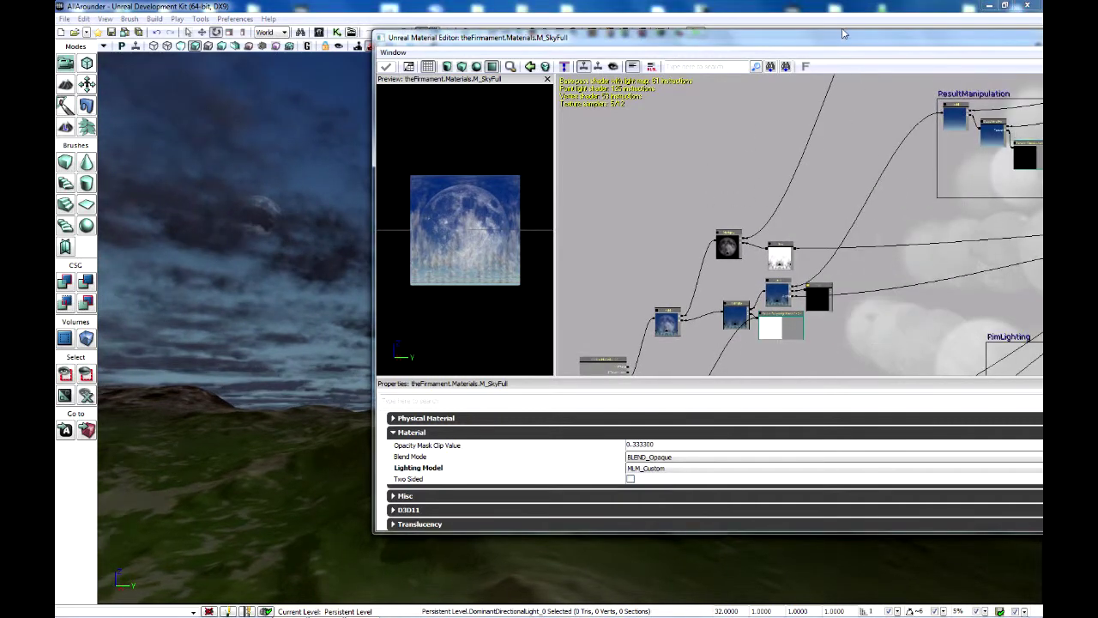
left_click_drag(876, 43, 626, 55)
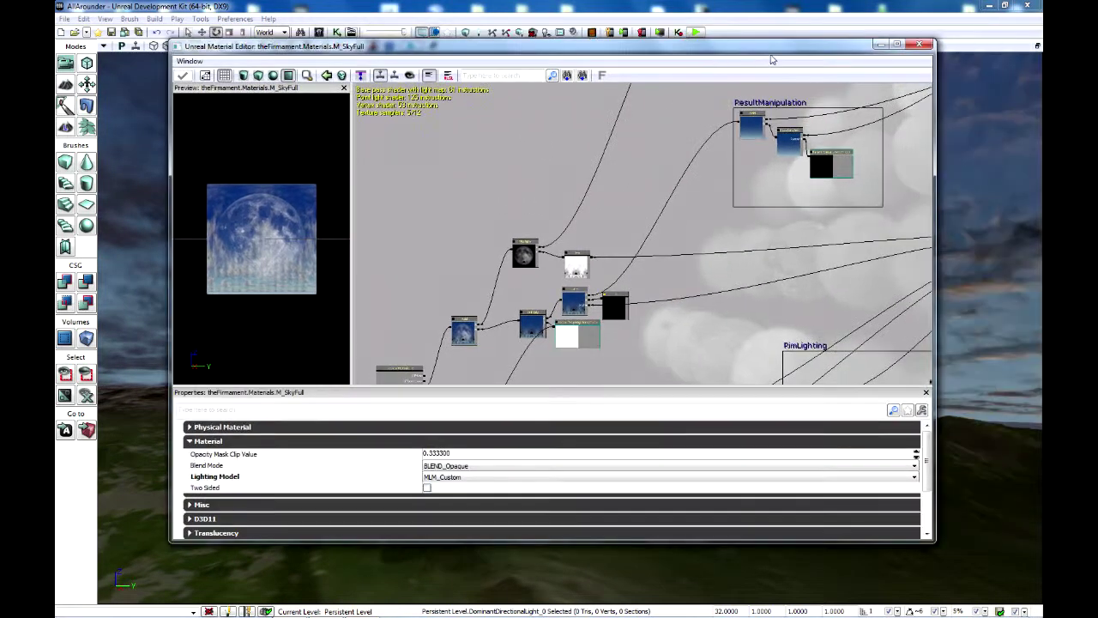
left_click(897, 45)
- Examine the Sun group's bloom, SphereMask and sun colour nodes, and return to the overview of the material graph
scroll(639, 211, "down", 5)
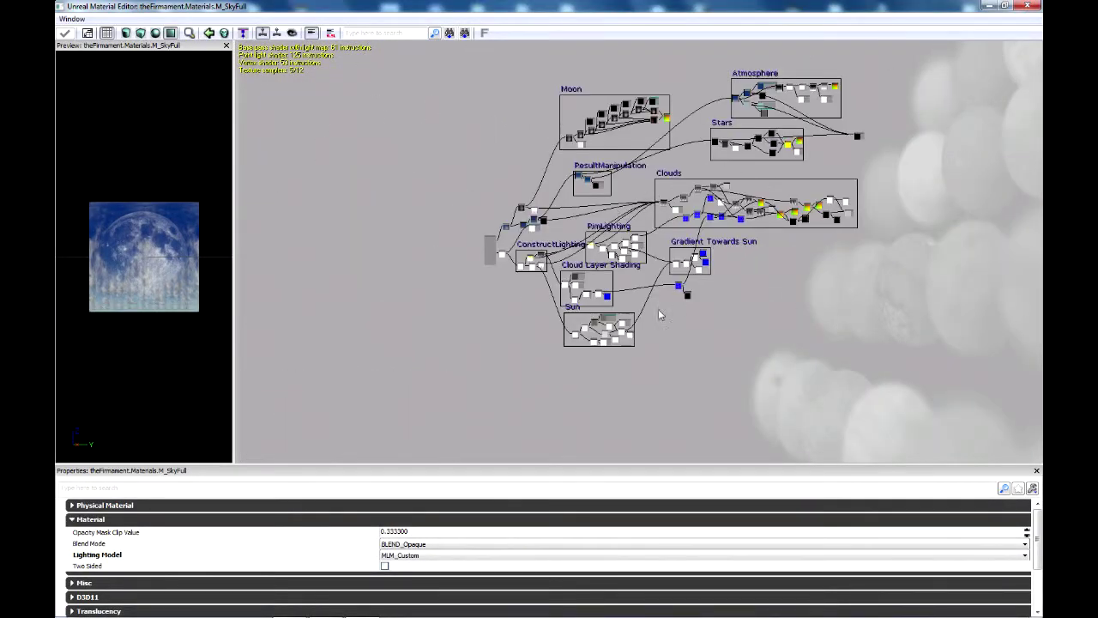
scroll(598, 342, "up", 5)
scroll(605, 321, "up", 3)
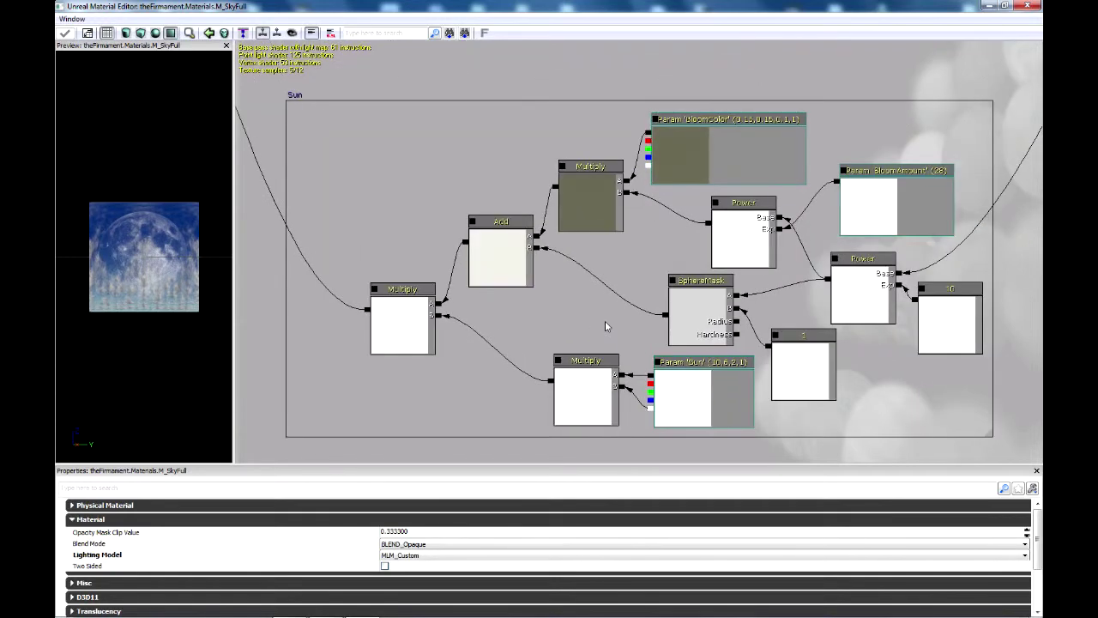
left_click_drag(576, 326, 564, 300)
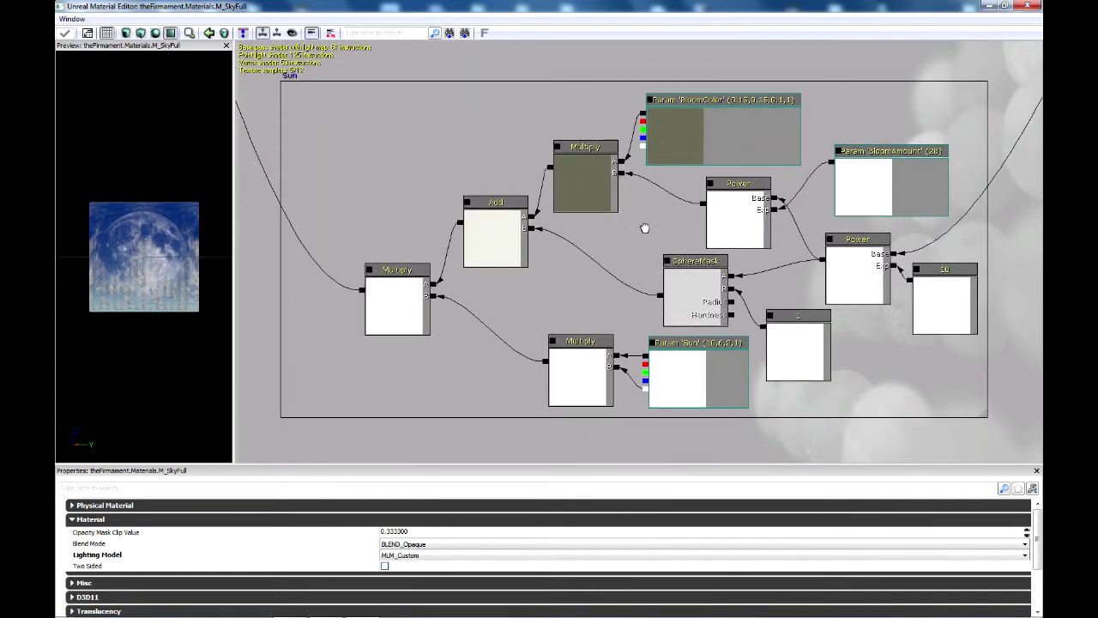
scroll(547, 129, "down", 3)
scroll(711, 127, "down", 4)
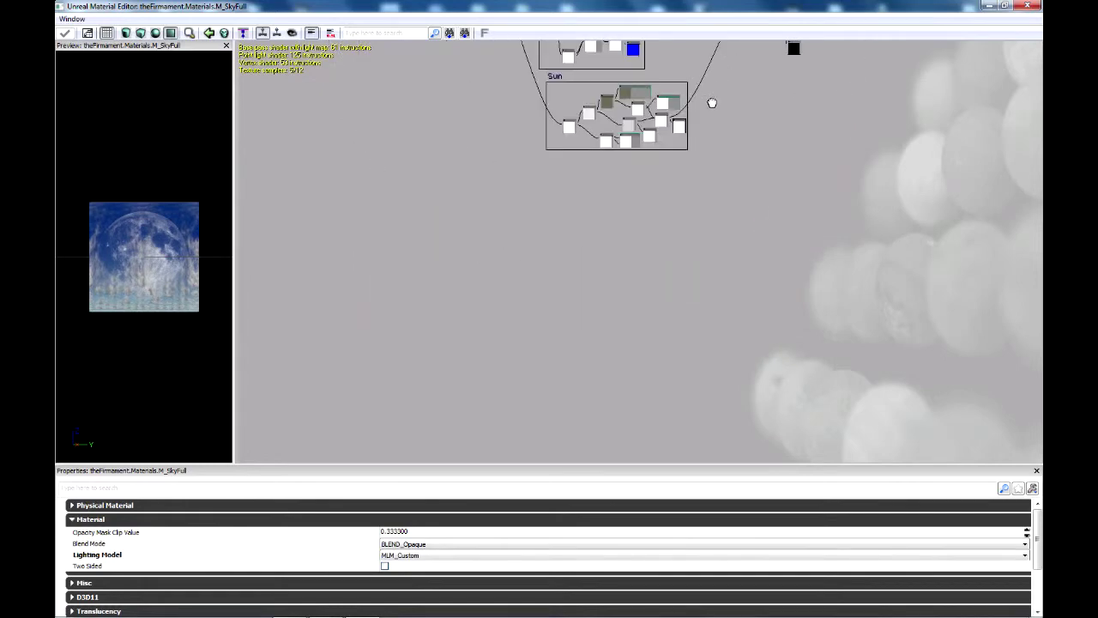
left_click_drag(712, 103, 623, 451)
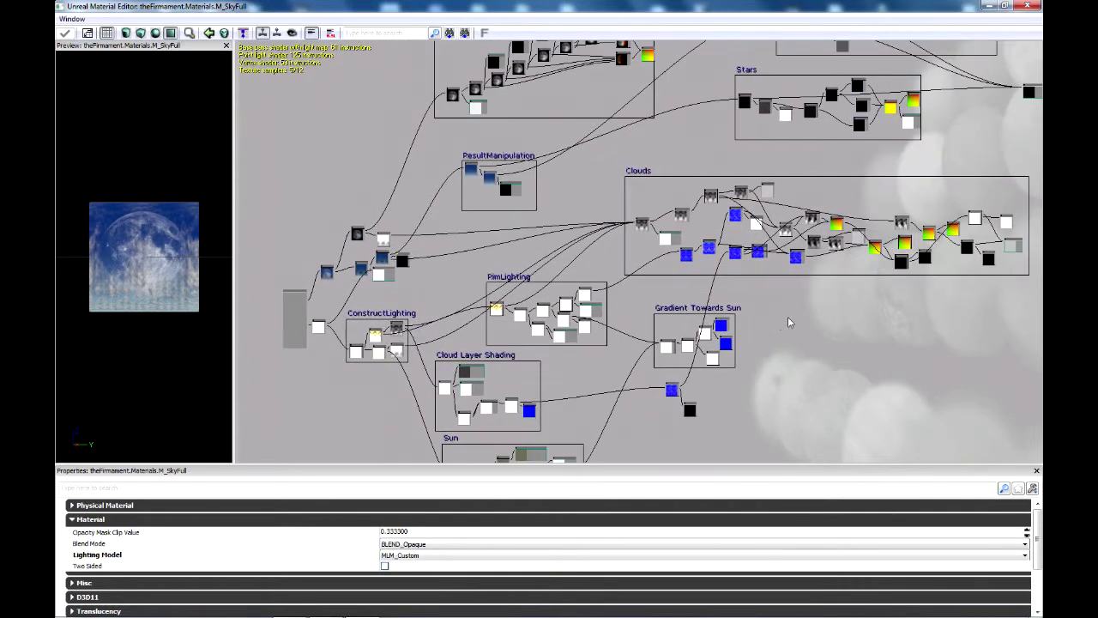
- Shift the ZenithColor parameter node in the Atmosphere group clear of the overlapping 1-x node
left_click_drag(876, 310, 708, 453)
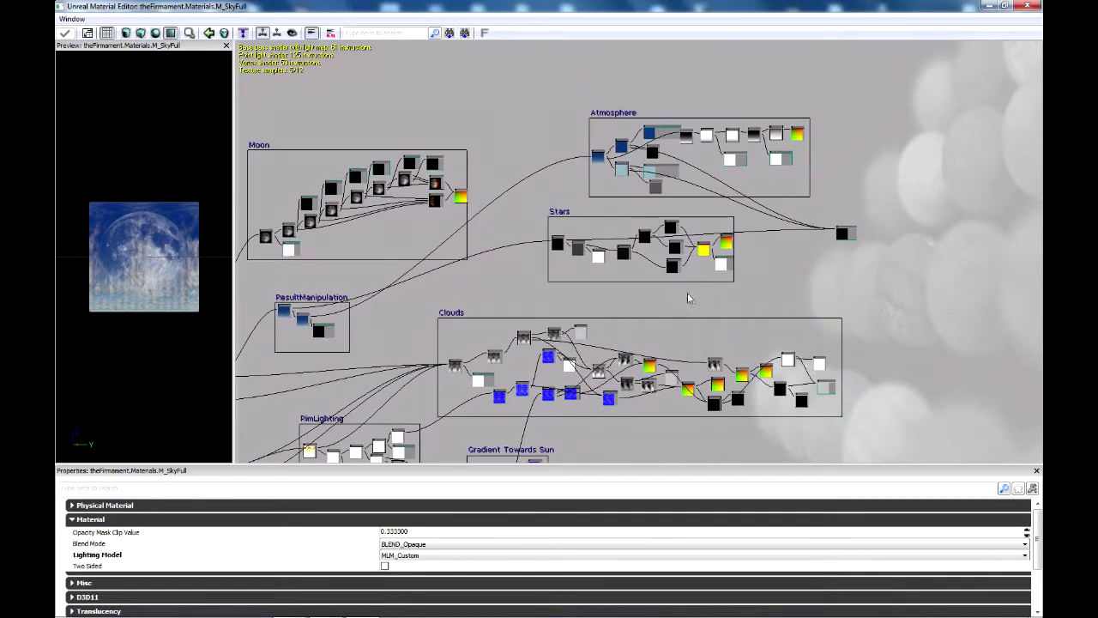
left_click_drag(716, 191, 619, 242)
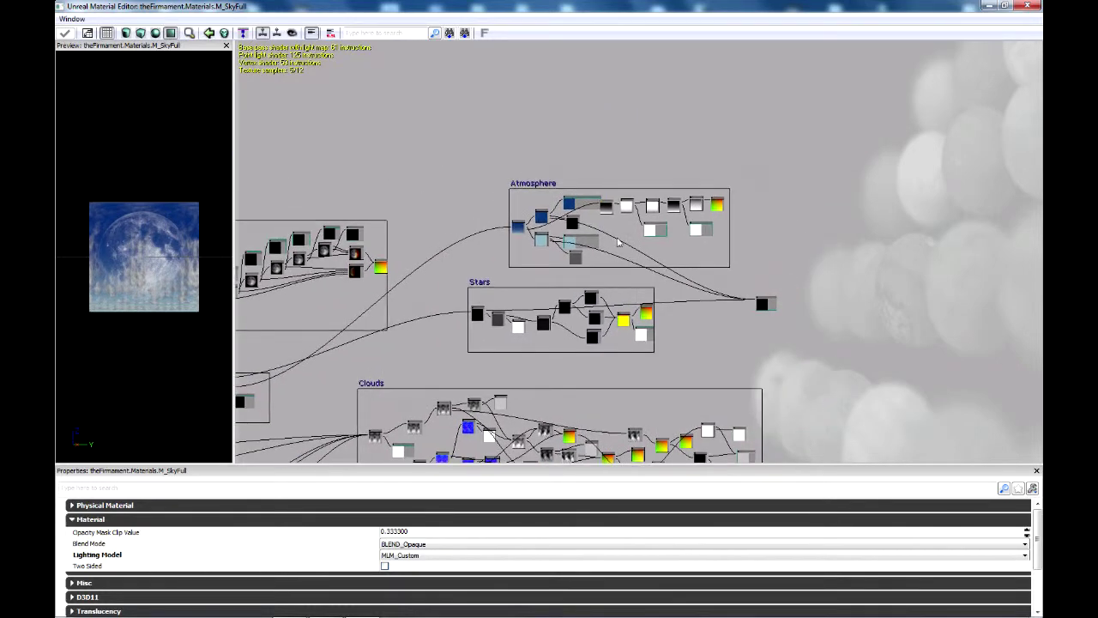
scroll(611, 219, "up", 5)
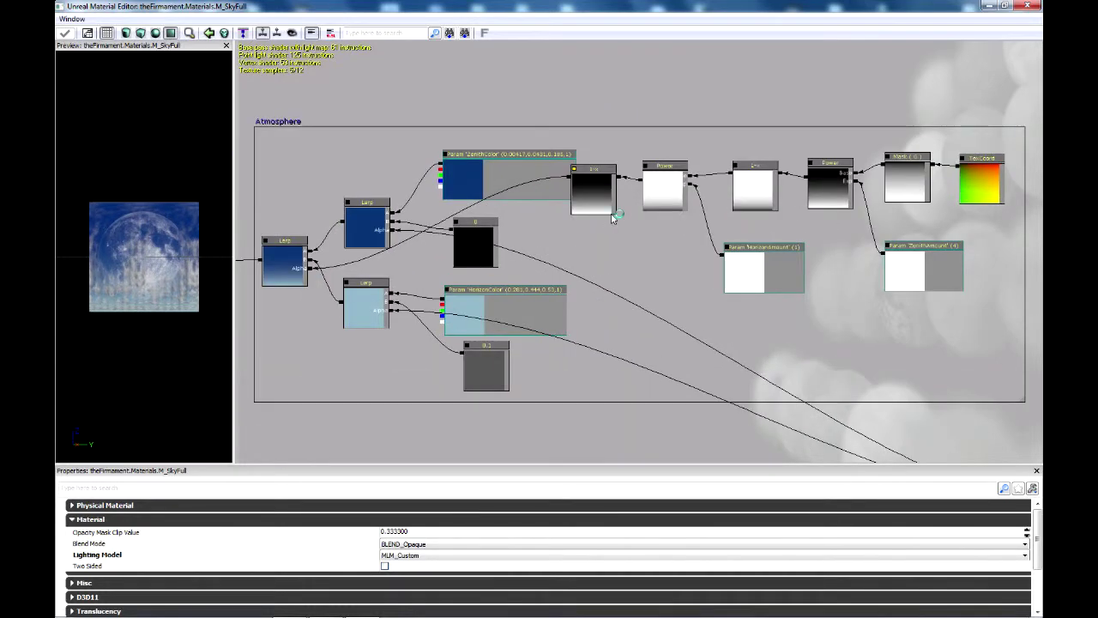
left_click(518, 170)
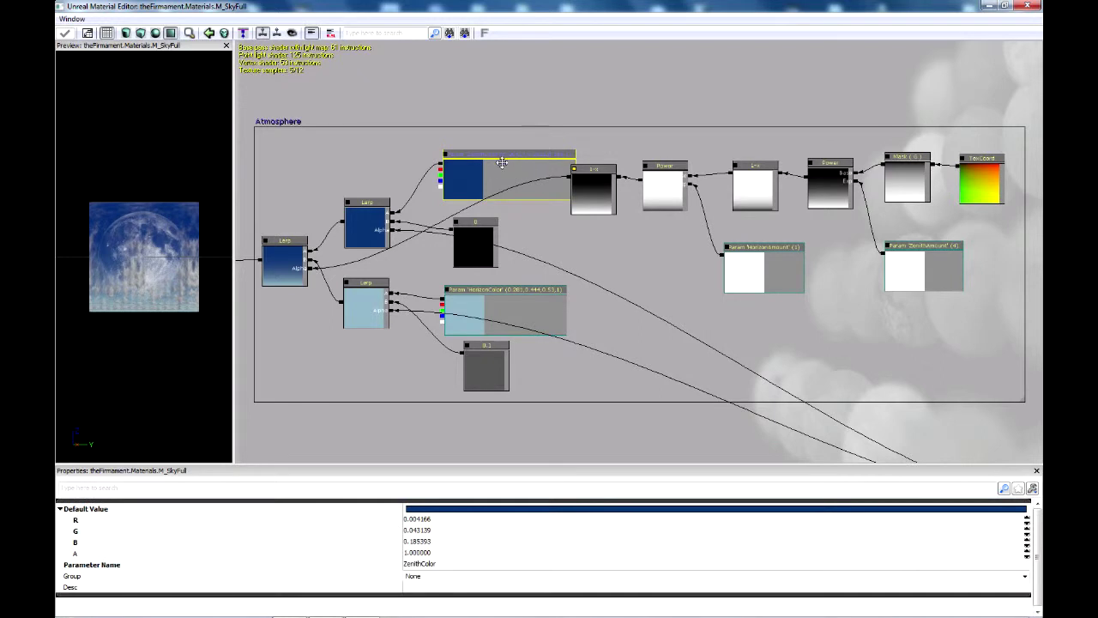
left_click_drag(502, 162, 481, 163)
- Examine the HorizonAmount and ZenithAmount parameters and the Lerp nodes blending the zenith and horizon colours in the Atmosphere group
scroll(750, 253, "up", 3)
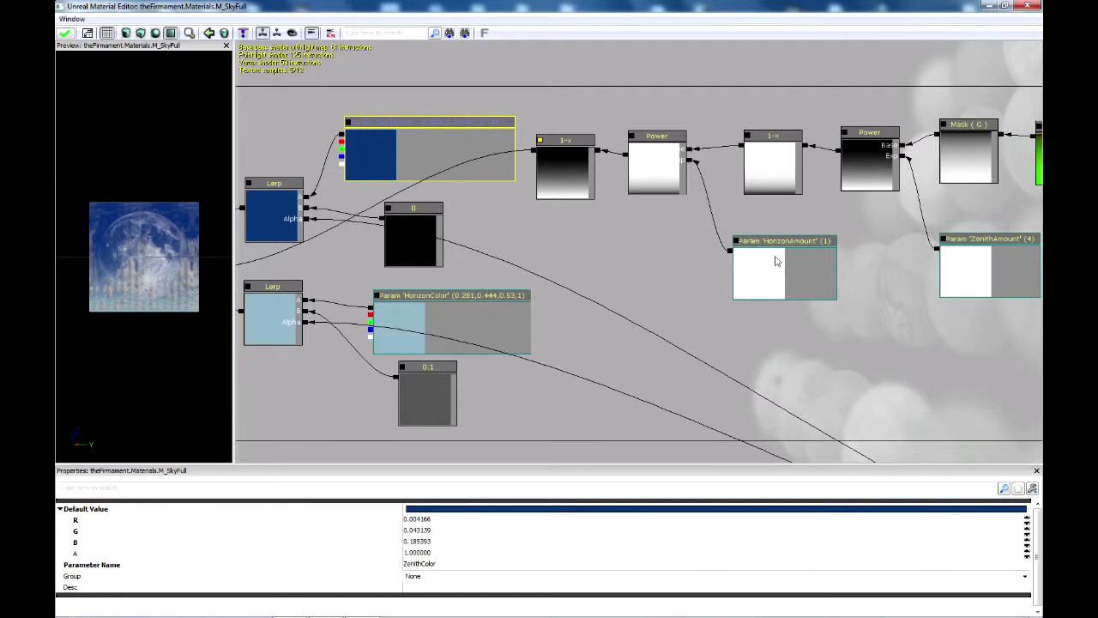
left_click(776, 261)
left_click(979, 265)
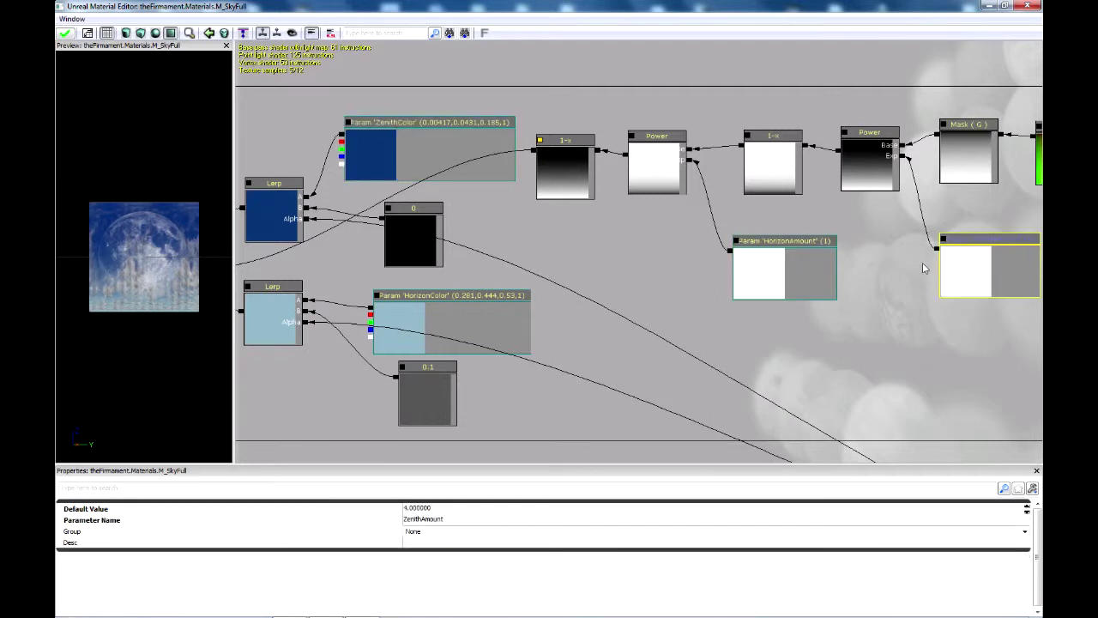
left_click(794, 272)
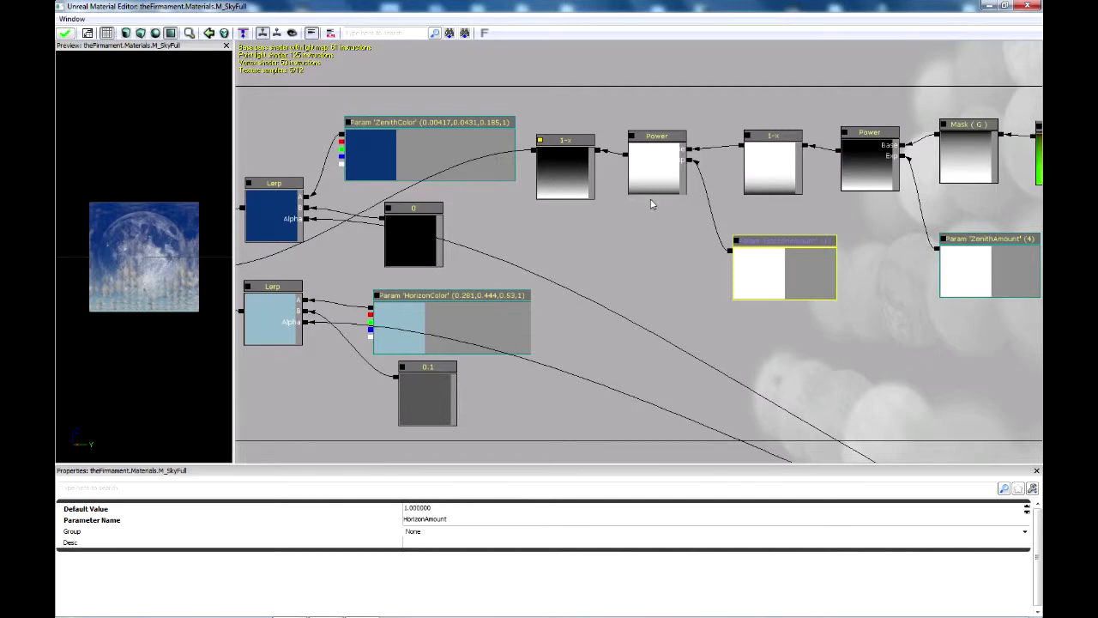
left_click_drag(674, 247, 923, 246)
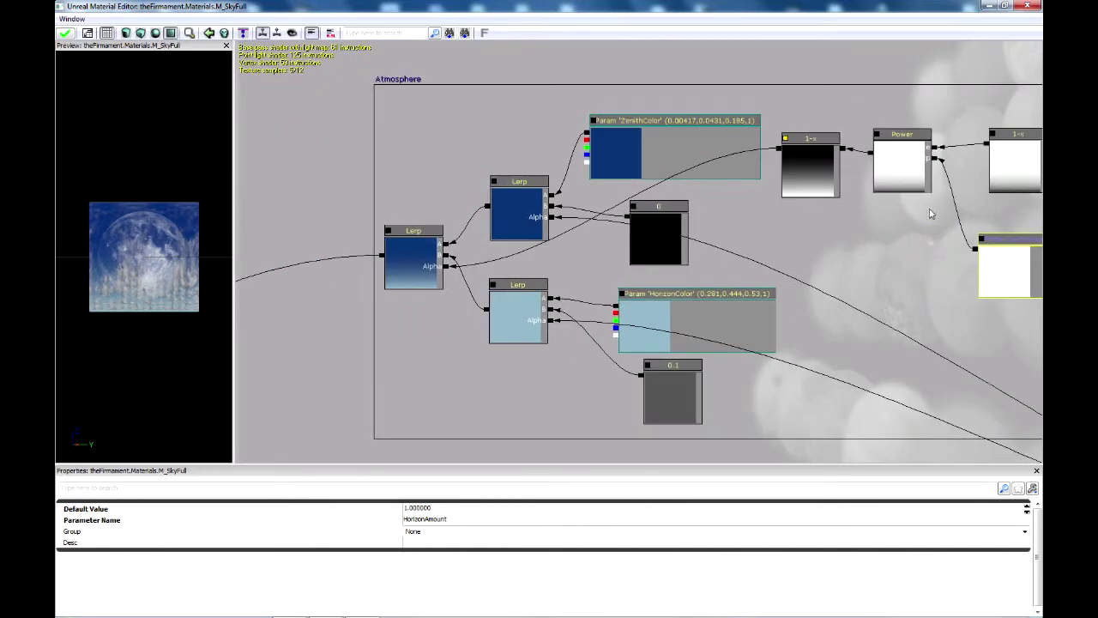
left_click_drag(363, 347, 528, 354)
scroll(537, 343, "down", 2)
scroll(537, 343, "down", 2)
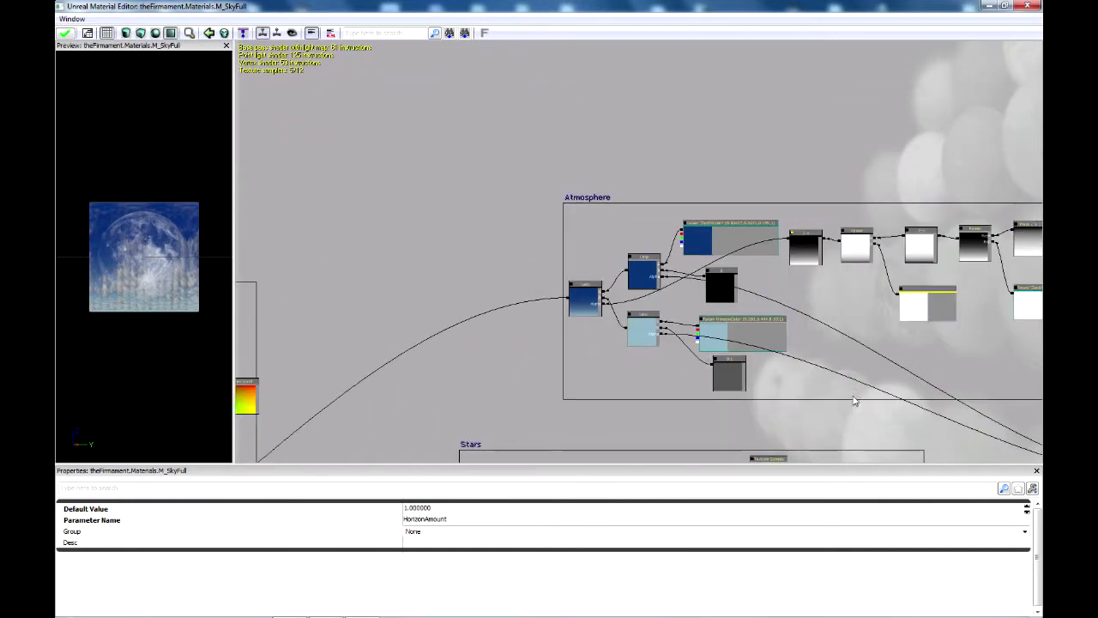
- Inspect the DayOrNight parameter and trace its links into the Atmosphere and Stars groups
left_click_drag(746, 346, 437, 142)
scroll(822, 239, "up", 3)
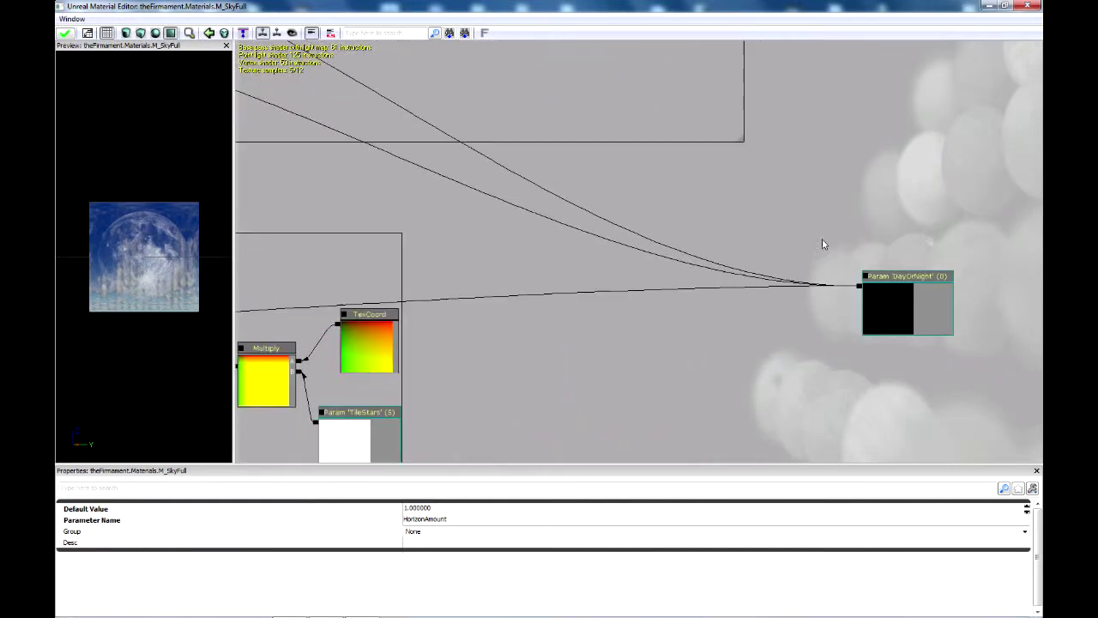
left_click(925, 308)
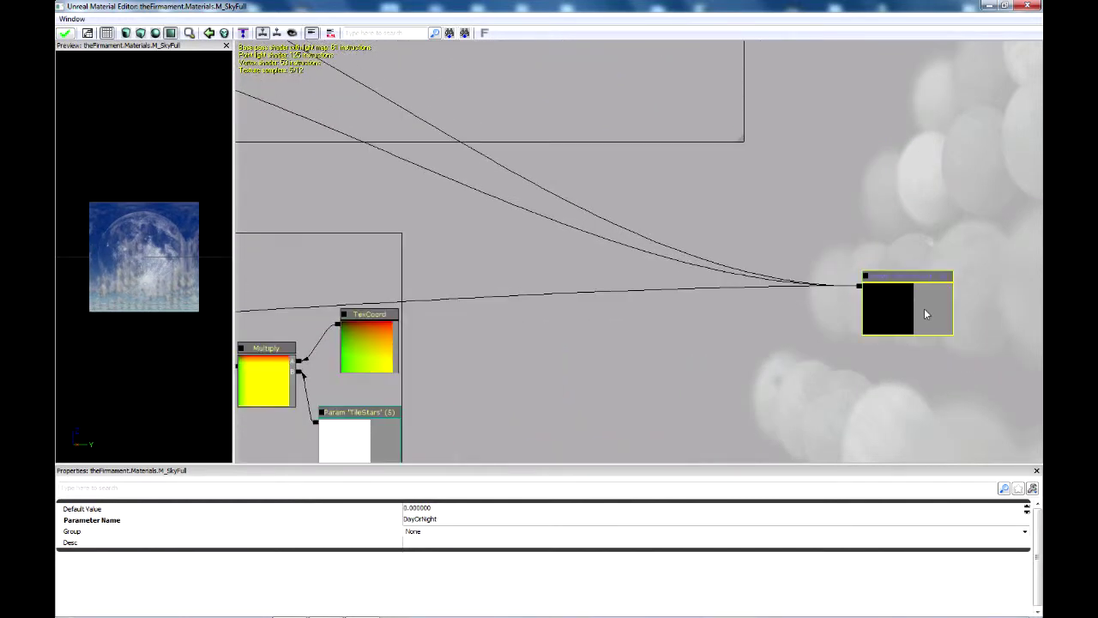
left_click_drag(307, 202, 860, 278)
scroll(758, 280, "down", 1)
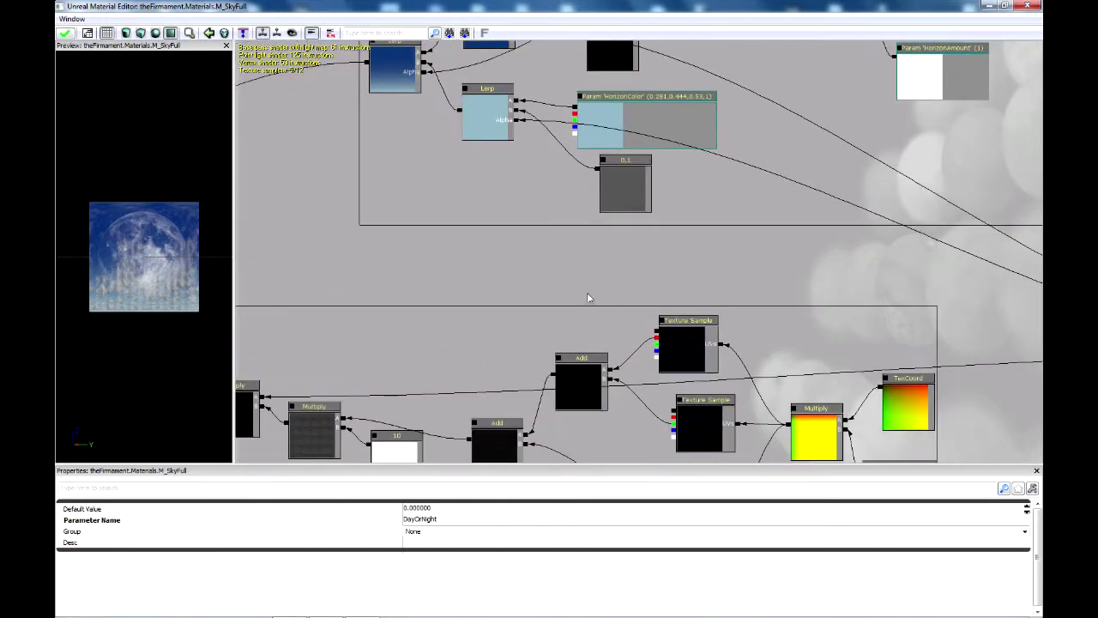
- Close the material preview pane to give the graph more room, with the Stars group in view
left_click_drag(638, 272, 640, 87)
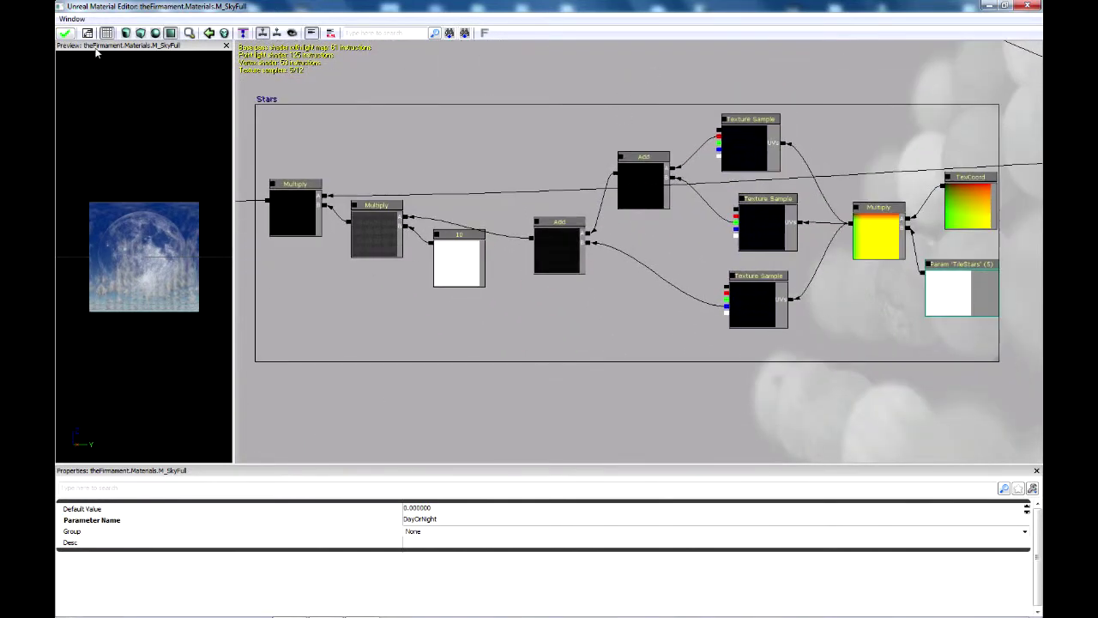
left_click(226, 45)
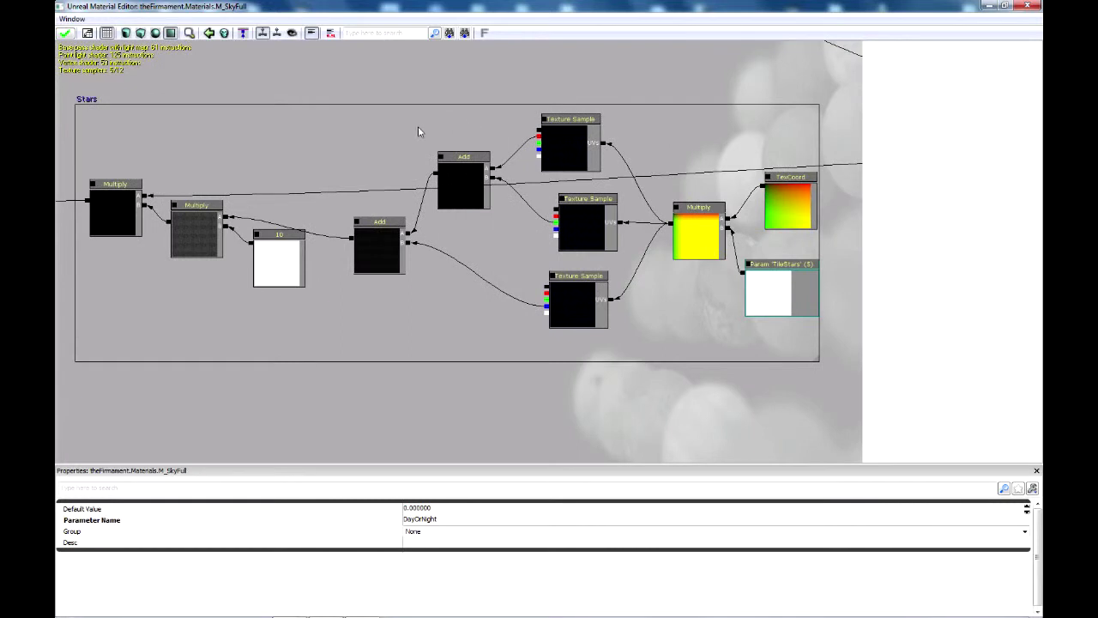
left_click_drag(402, 146, 453, 148)
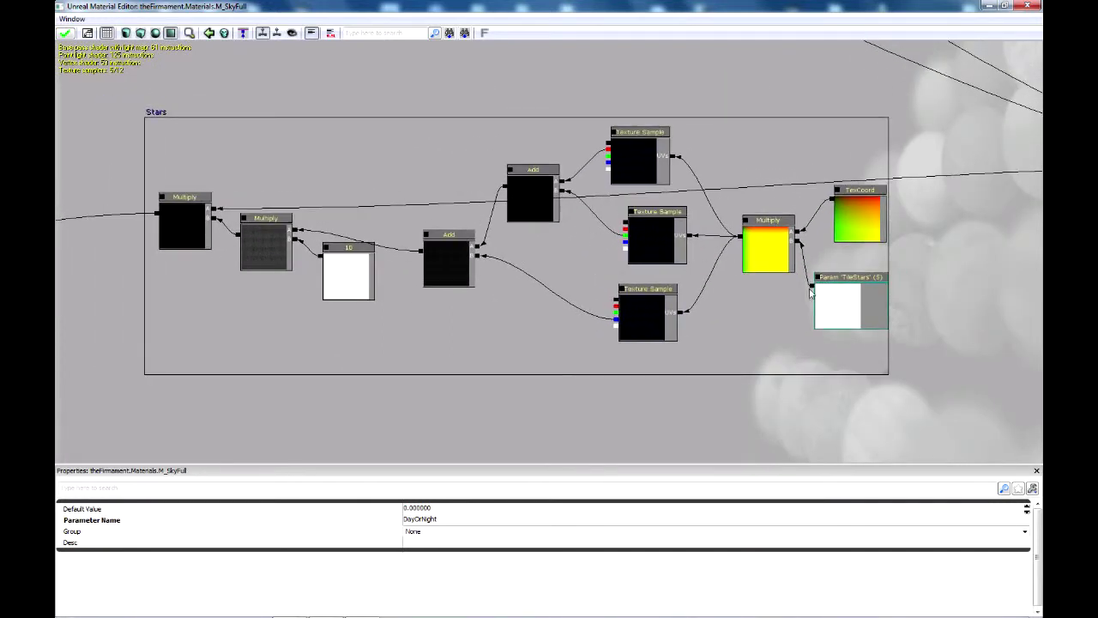
- Examine the Stars group's TexCoord, TileStars and Multiply tiling nodes and the T_theStars texture samples they drive
left_click(861, 202)
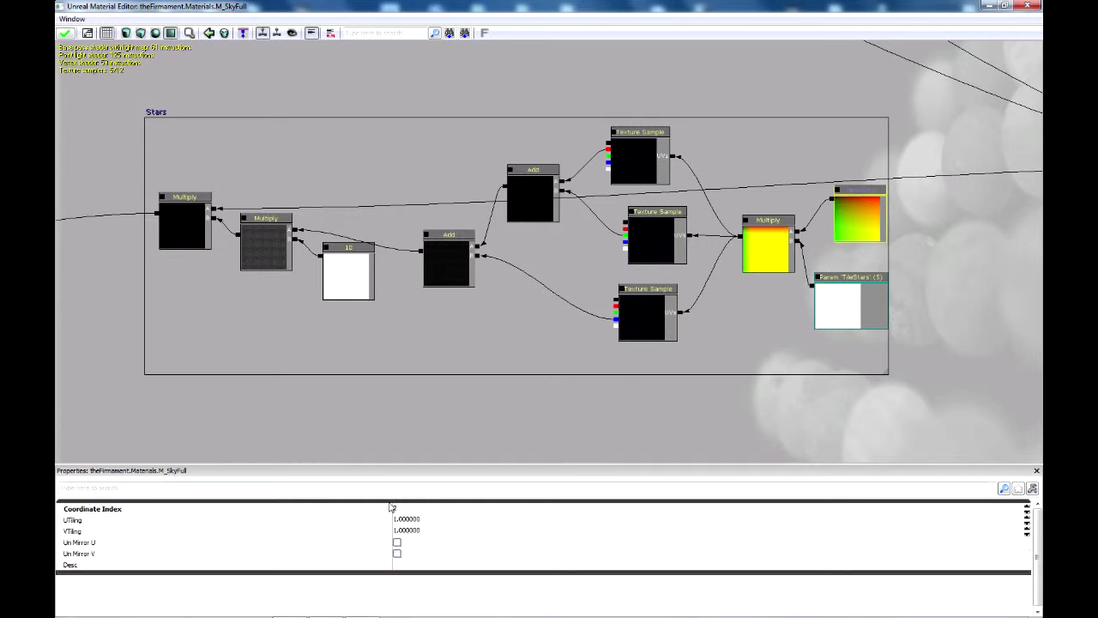
left_click(776, 243)
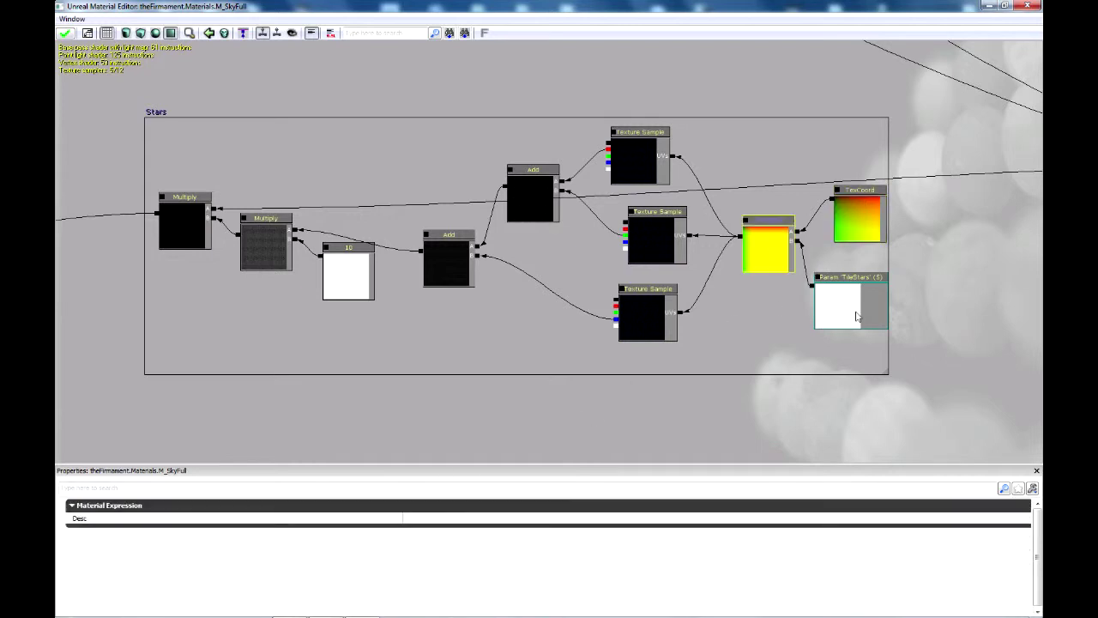
left_click(856, 317)
left_click(694, 200)
left_click(624, 151)
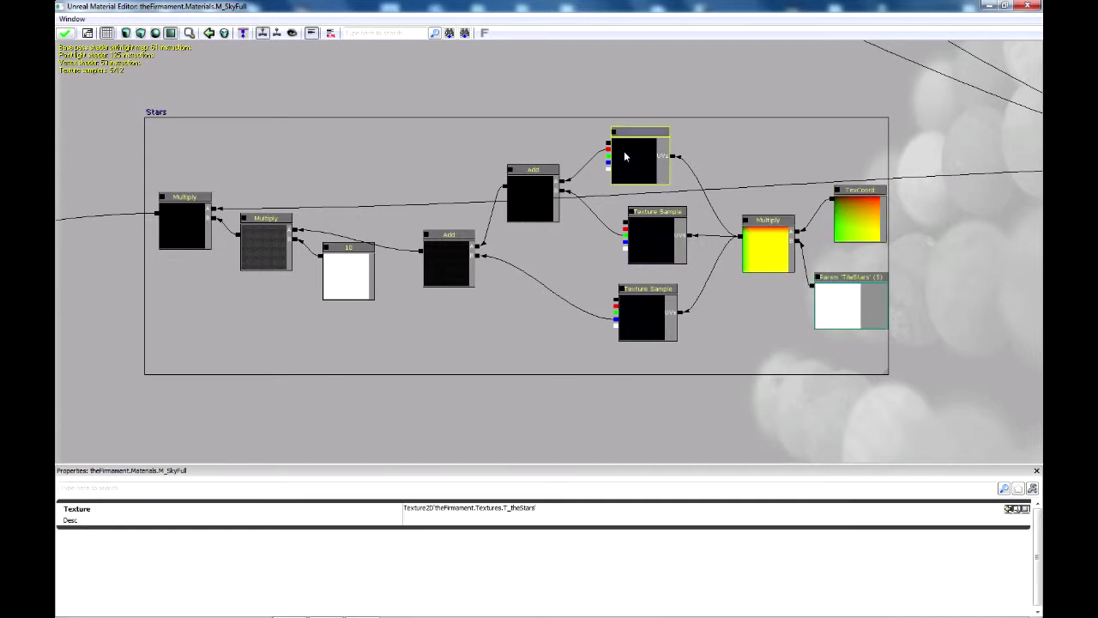
left_click(644, 240)
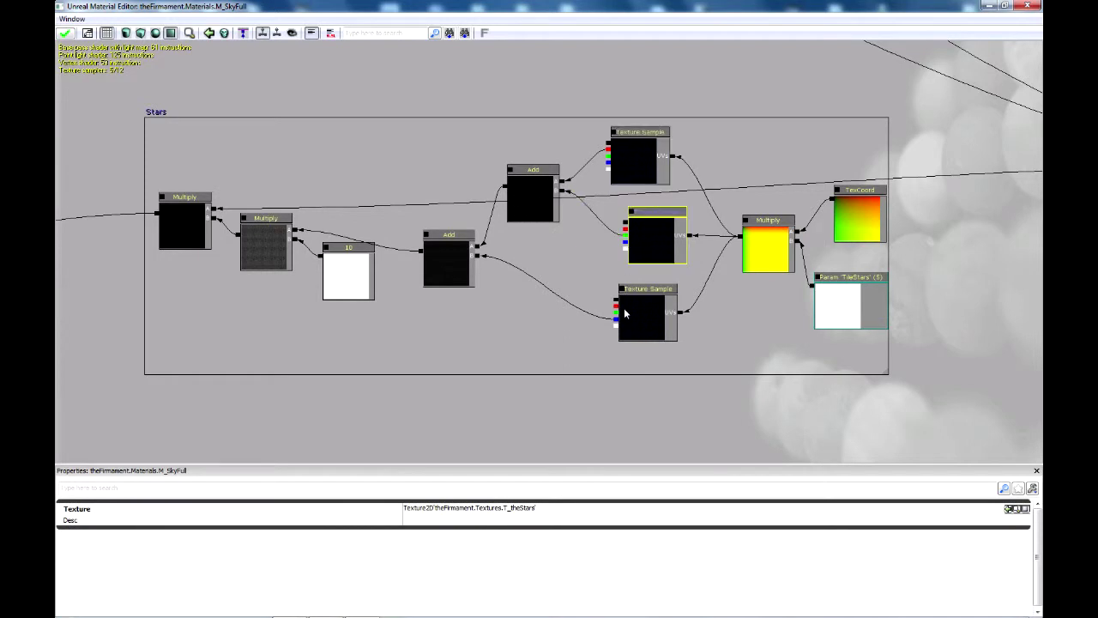
left_click_drag(592, 275, 720, 332)
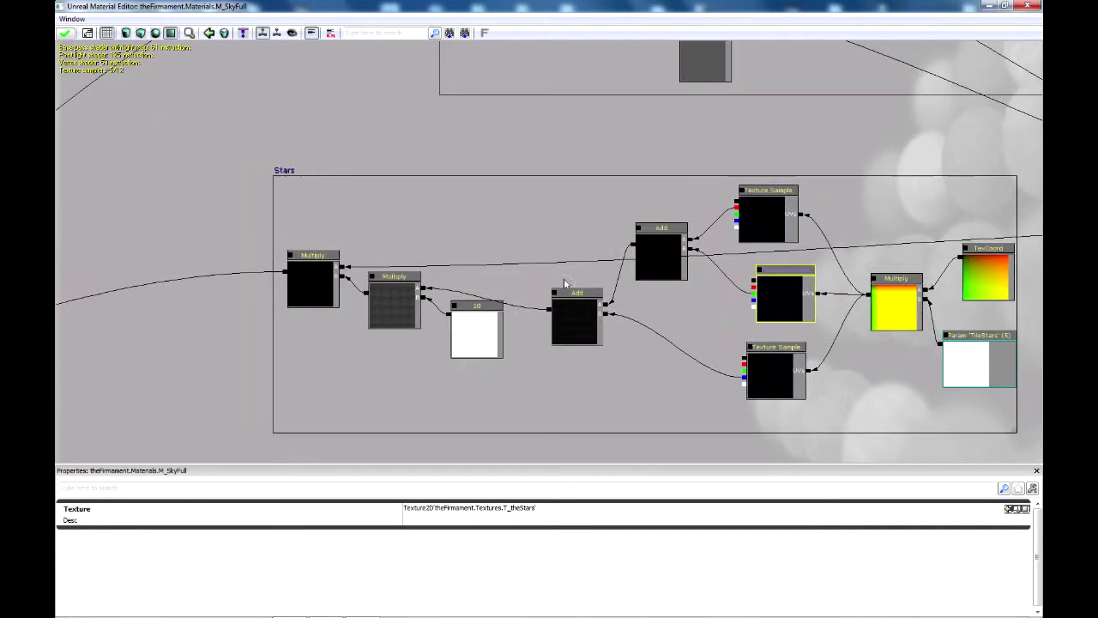
- Trace the graph from the Stars group through ResultManipulation to the lighting, Cloud Layer Shading, Sun and Gradient Towards Sun groups
scroll(392, 283, "down", 4)
left_click_drag(209, 288, 621, 279)
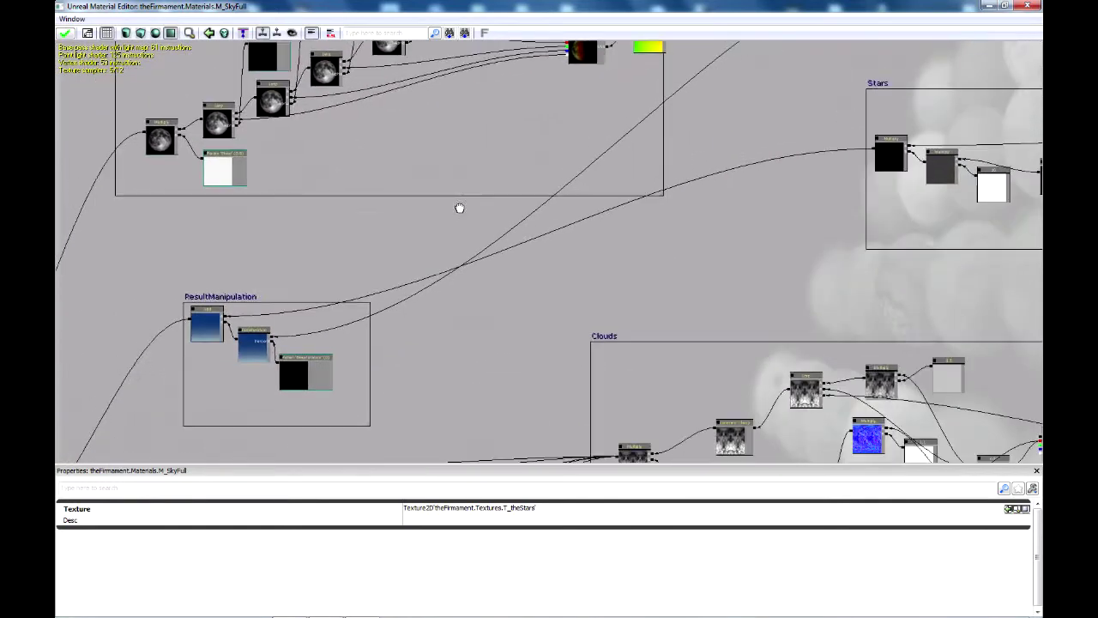
left_click_drag(460, 208, 532, 121)
mouse_move(400, 395)
left_mouse_down()
mouse_move(709, 187)
mouse_move(777, 112)
left_mouse_up()
scroll(676, 248, "down", 1)
left_click_drag(528, 357, 491, 179)
left_click_drag(579, 243, 379, 214)
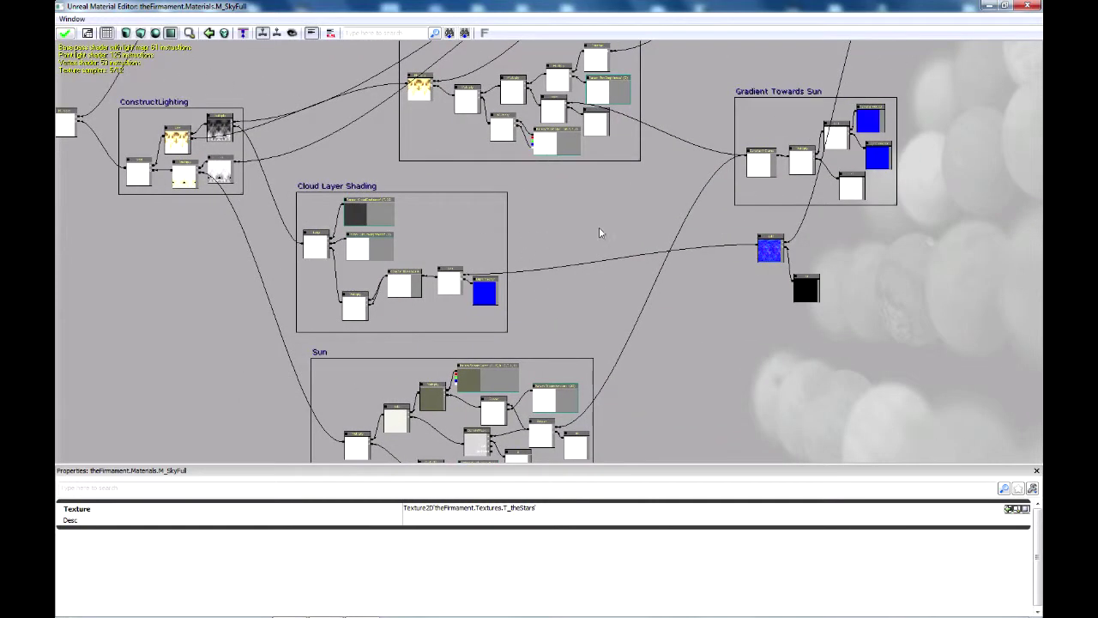
scroll(600, 232, "down", 1)
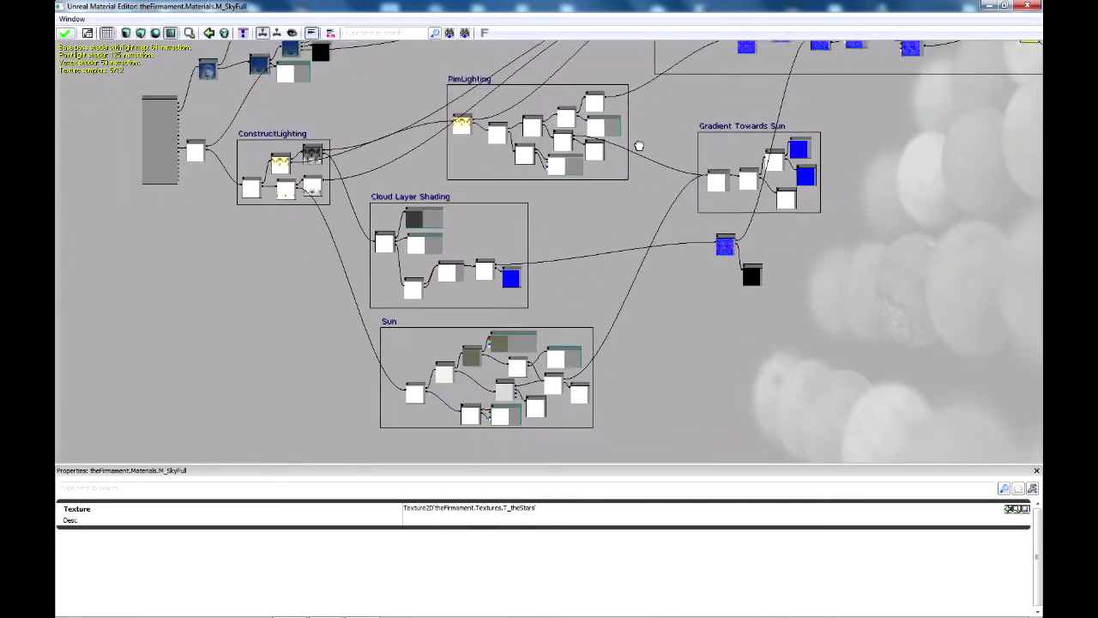
scroll(613, 223, "down", 5)
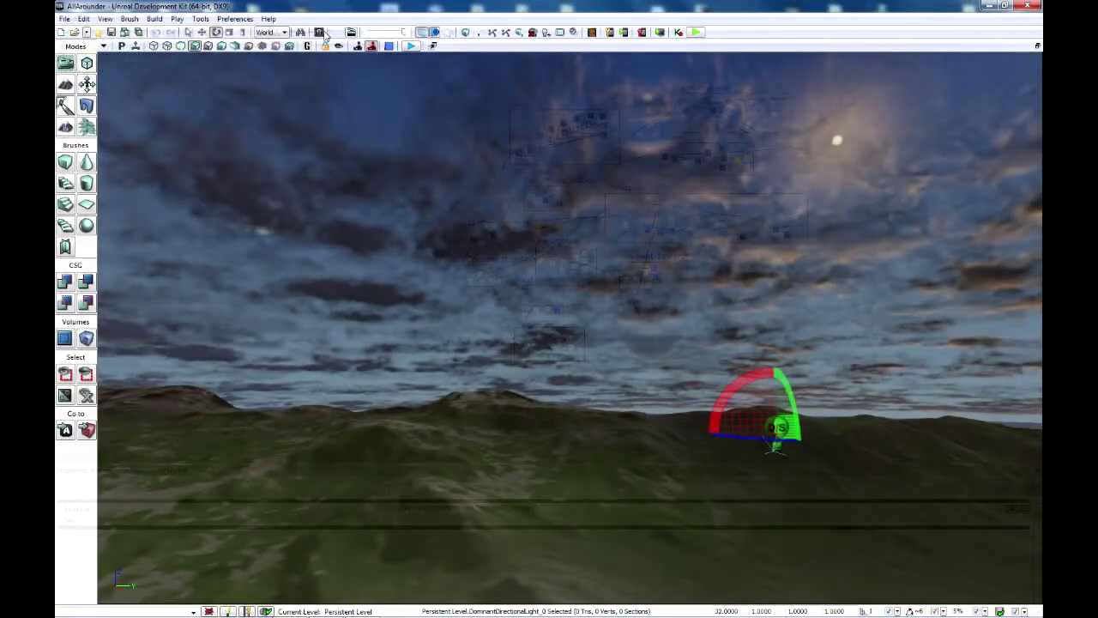
- Open the Content Browser from the level editor and save the theFirmament package containing M_SkyFull
left_click(320, 33)
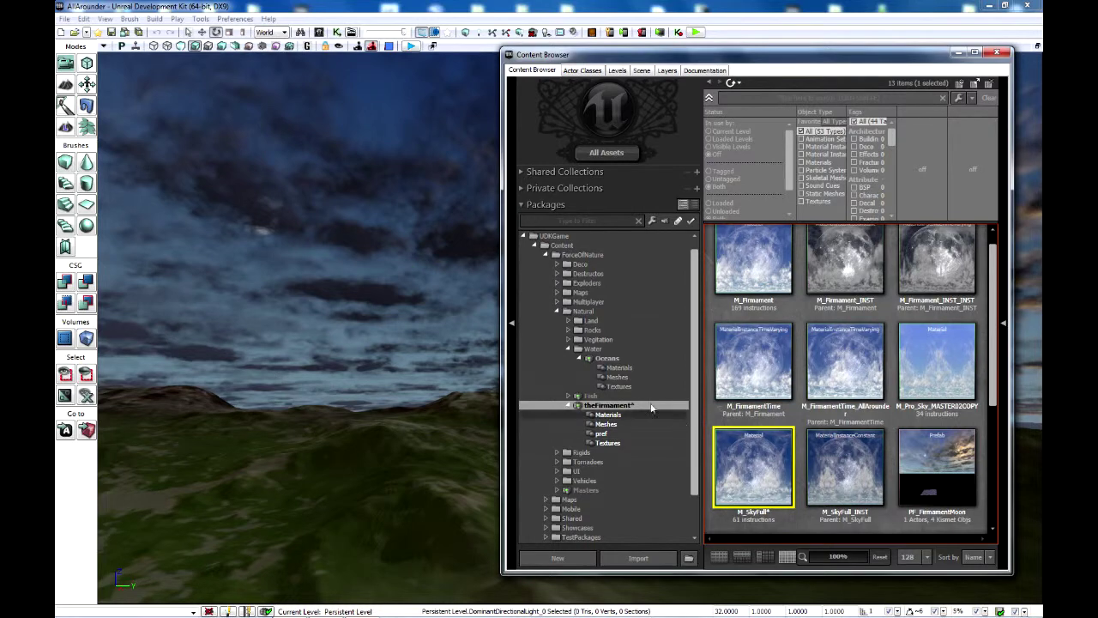
left_click_drag(725, 480, 794, 530)
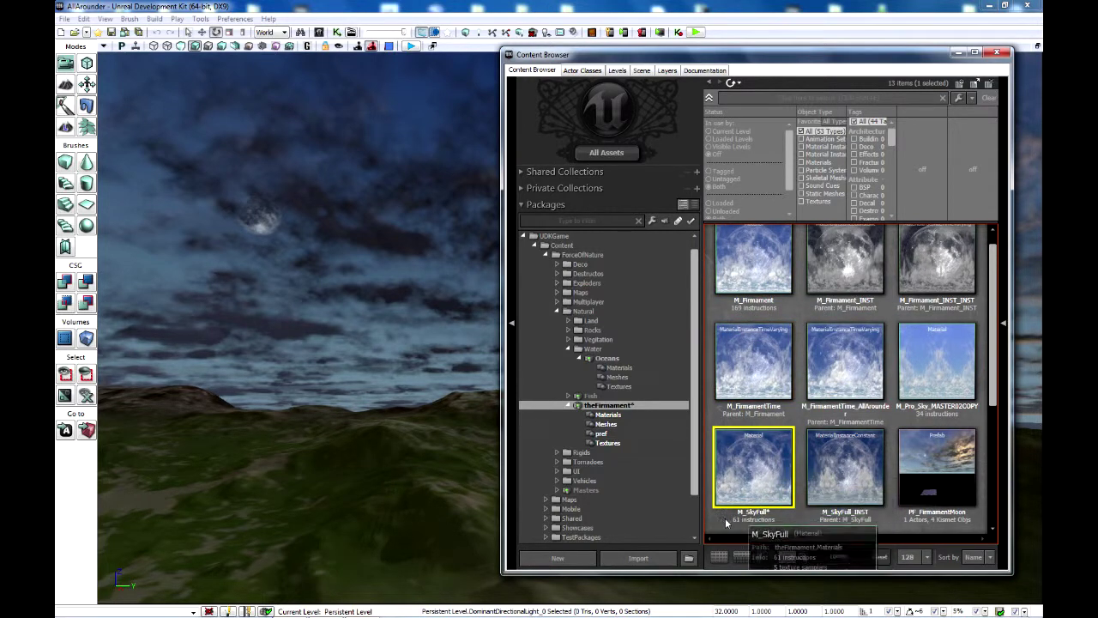
right_click(643, 405)
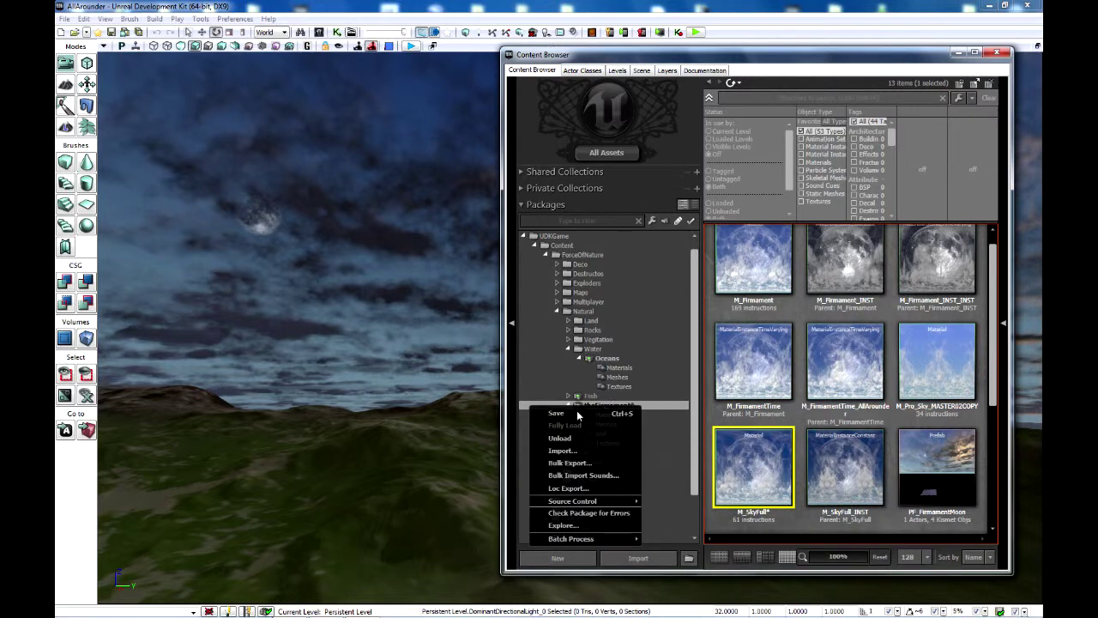
left_click(577, 410)
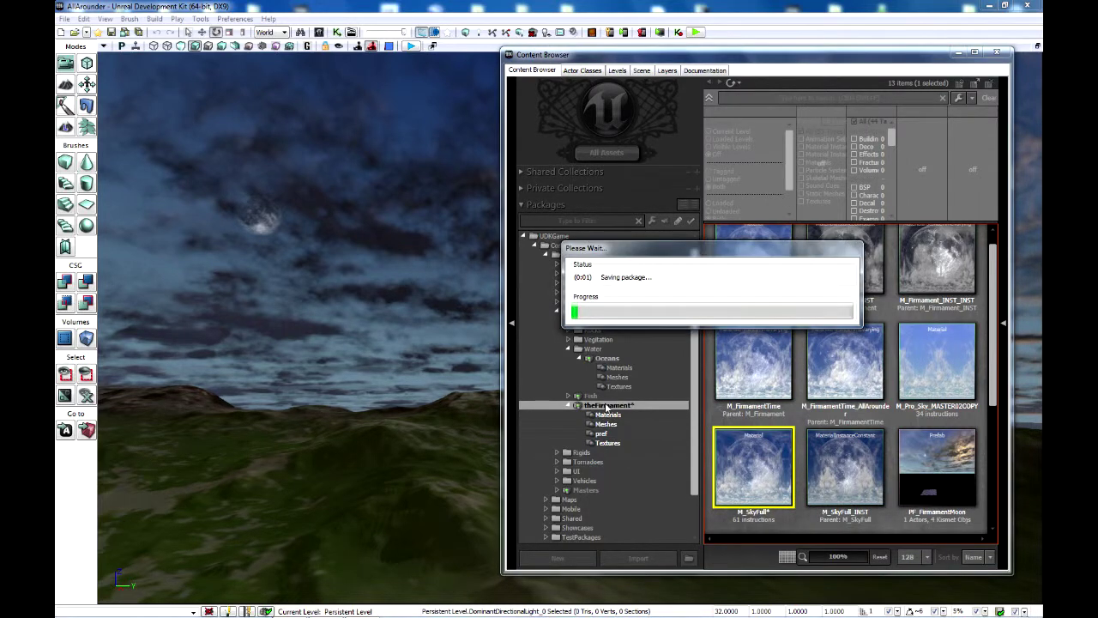
- Show the level in Shader Complexity mode and apply the M_Firmament material to the sky for comparison
left_click(262, 46)
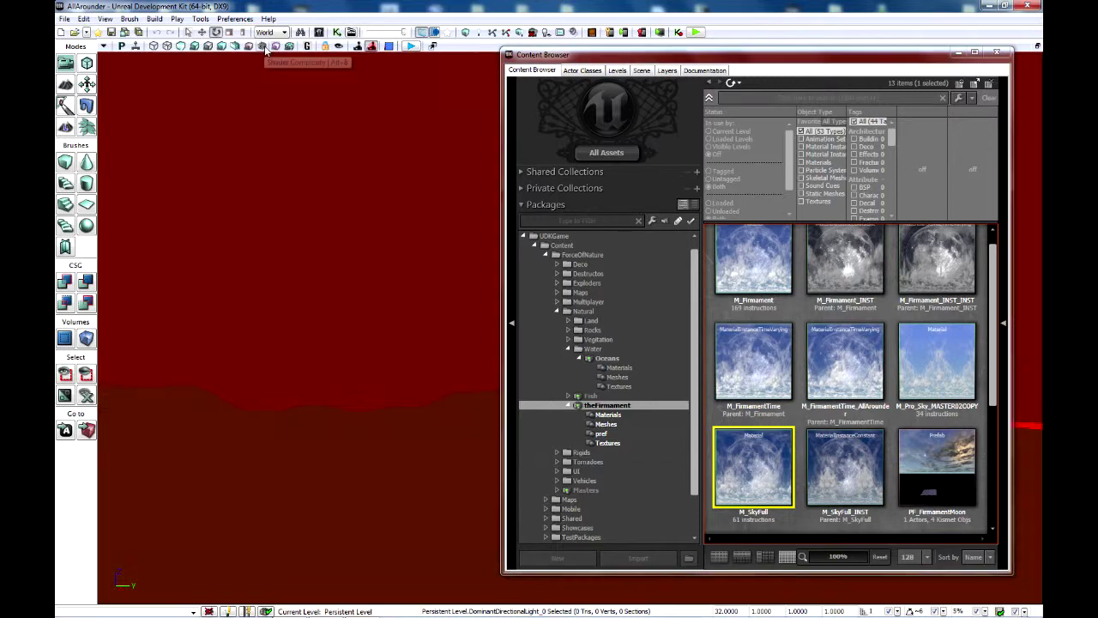
left_click(764, 251)
left_click_drag(764, 249, 387, 260)
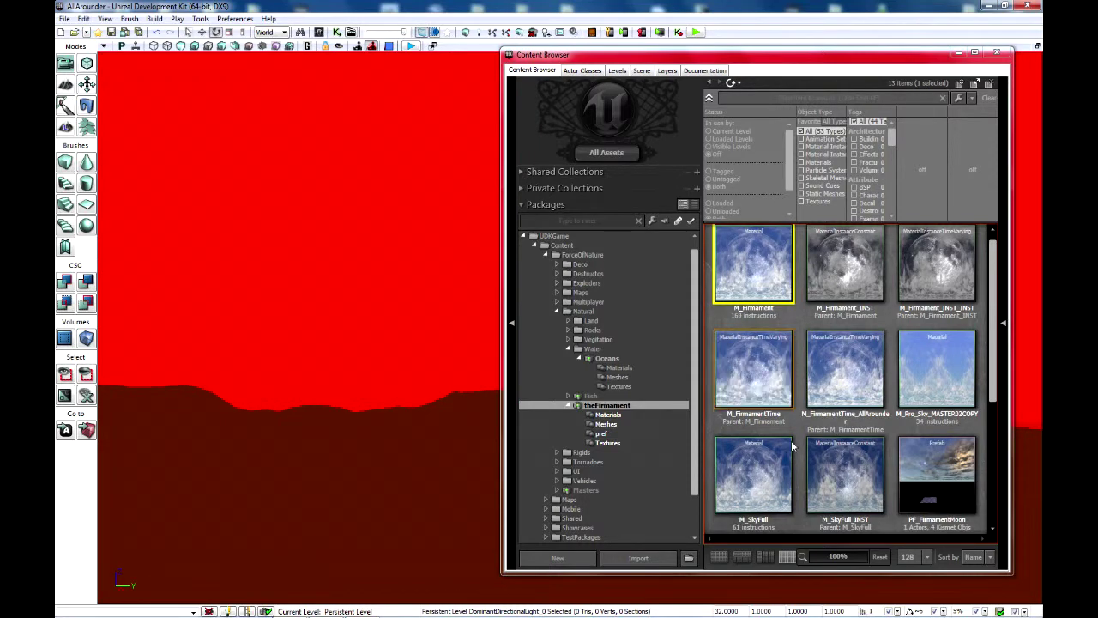
- Apply the M_SkyFull_INST material instance to the sky and open it in the Material Instance Editor
left_click(868, 451)
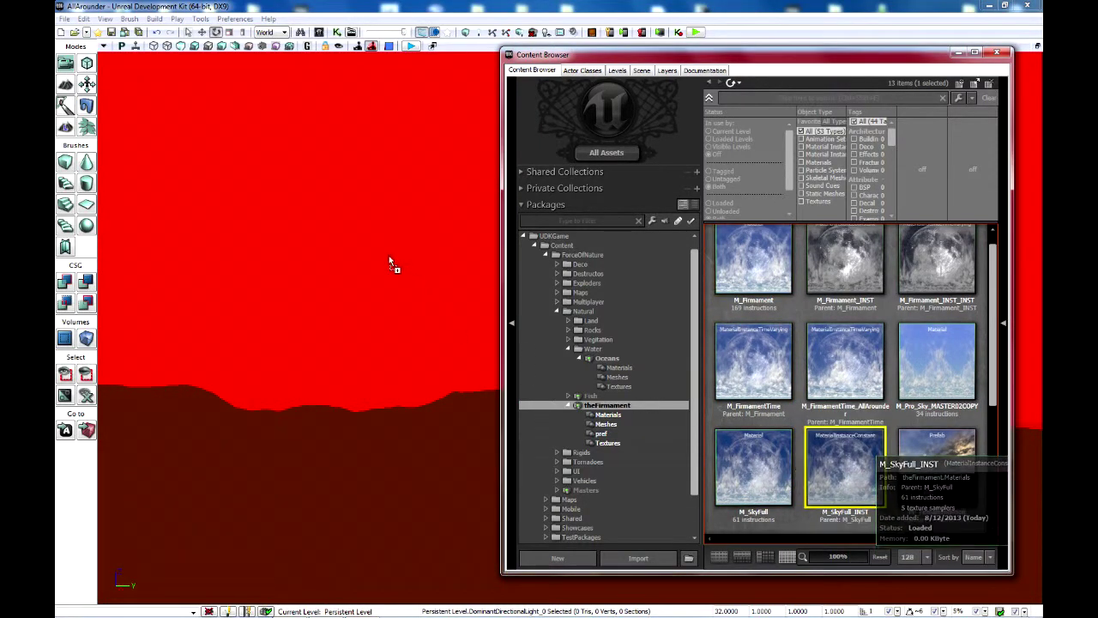
mouse_move(856, 461)
double_click(855, 468)
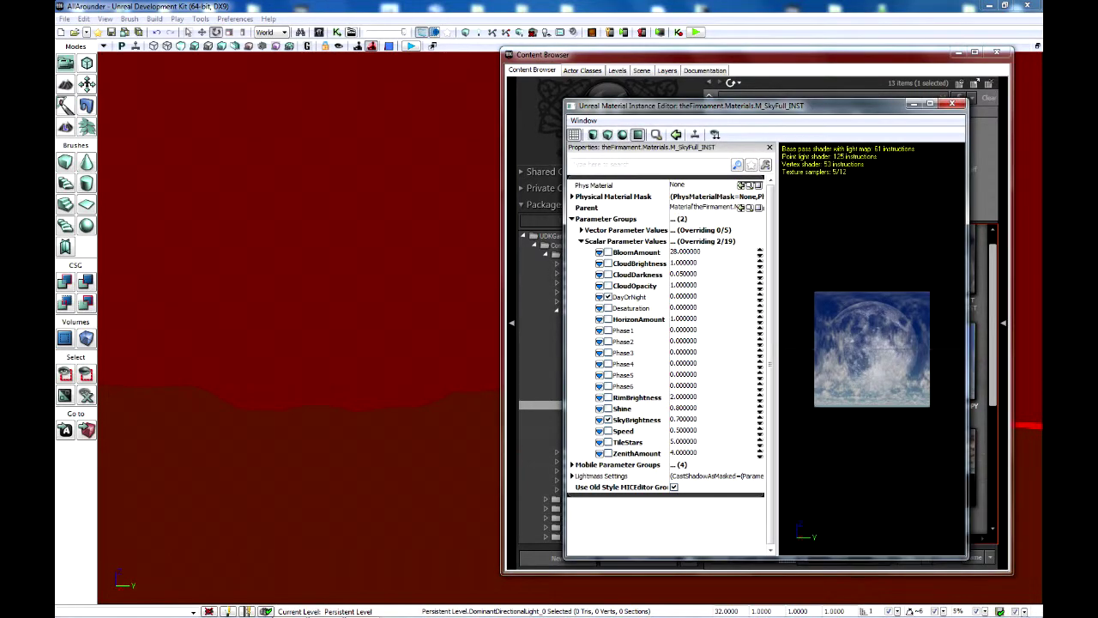
- Return the level viewport to Lit mode and set the DayOrNight parameter of M_SkyFull_INST to 0.5
left_click(194, 46)
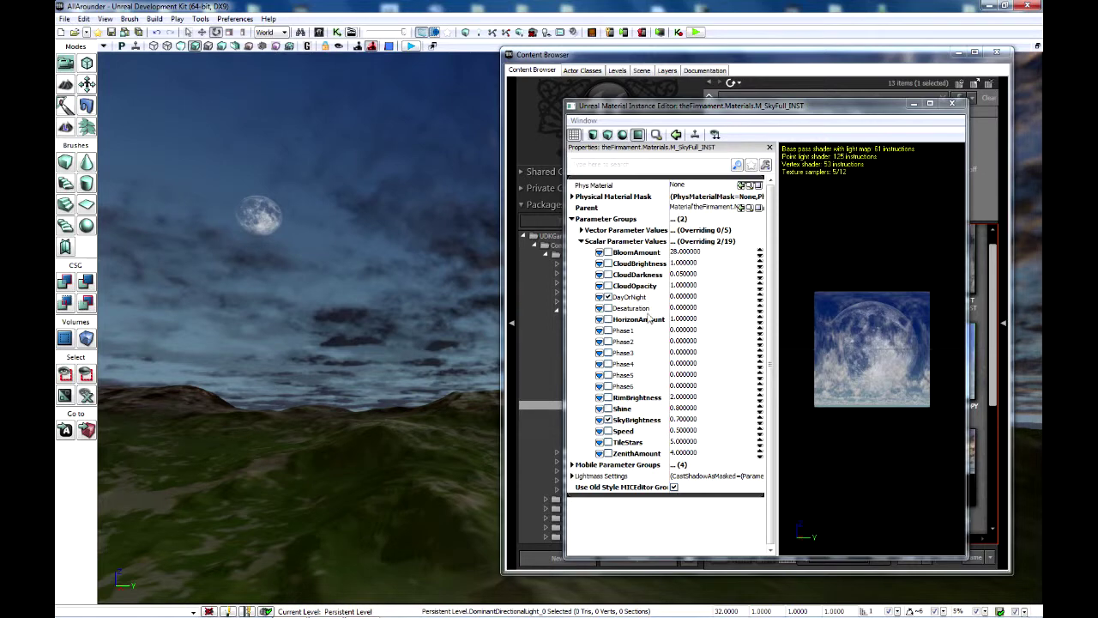
left_click(691, 296)
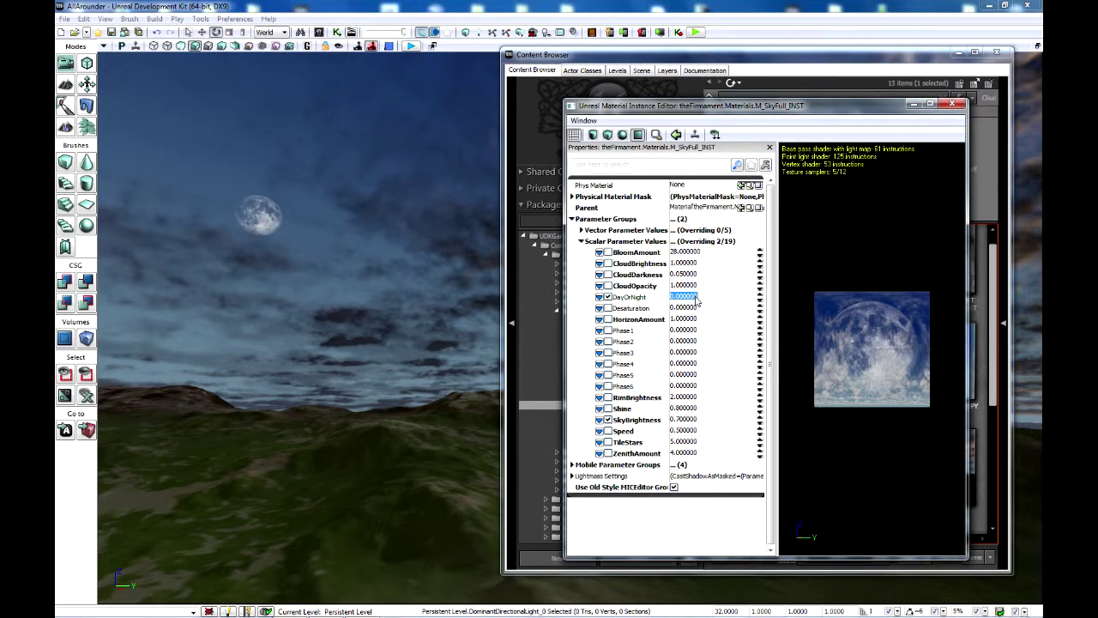
type(".5")
key("Return")
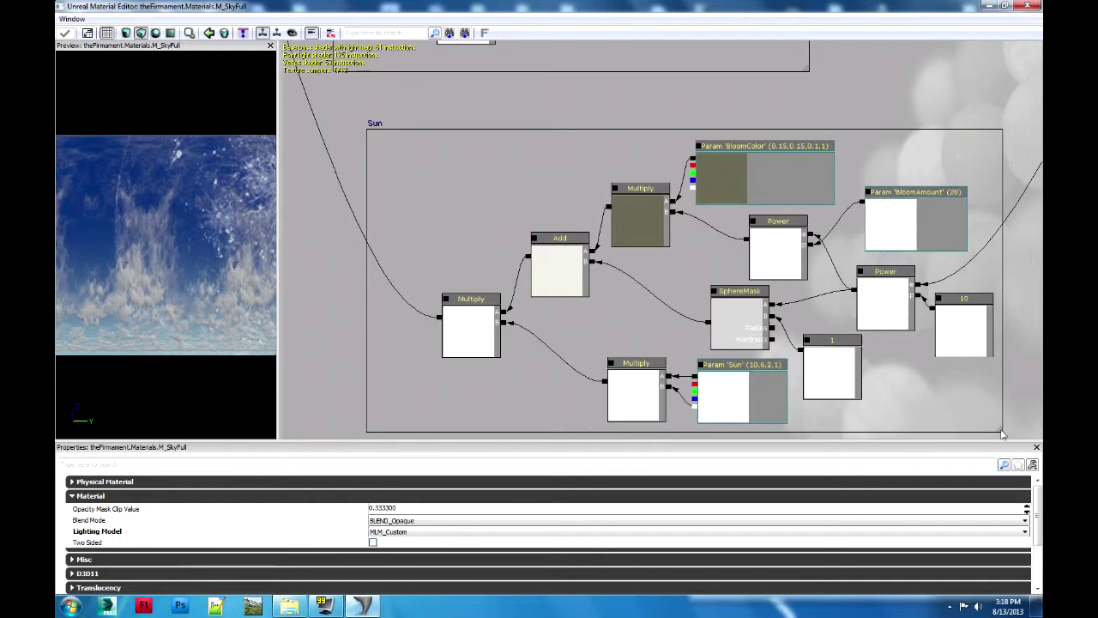
- Widen the Sun comment box in the M_SkyFull graph and add a StaticSwitchParameter node near its final Multiply node
left_click_drag(1002, 429, 1041, 426)
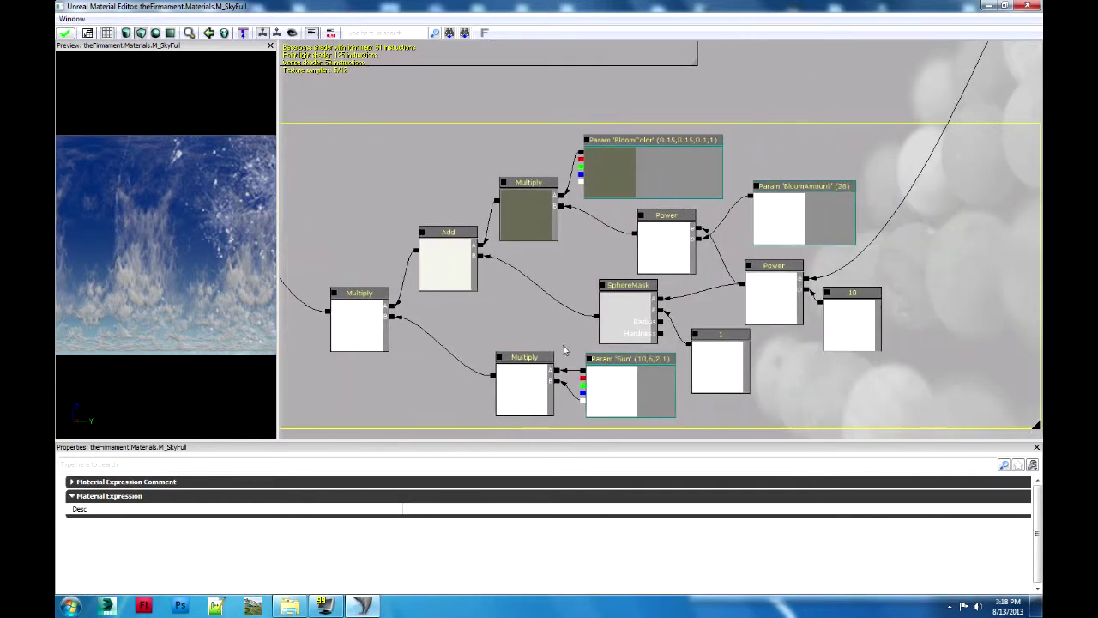
left_click_drag(424, 211, 536, 223)
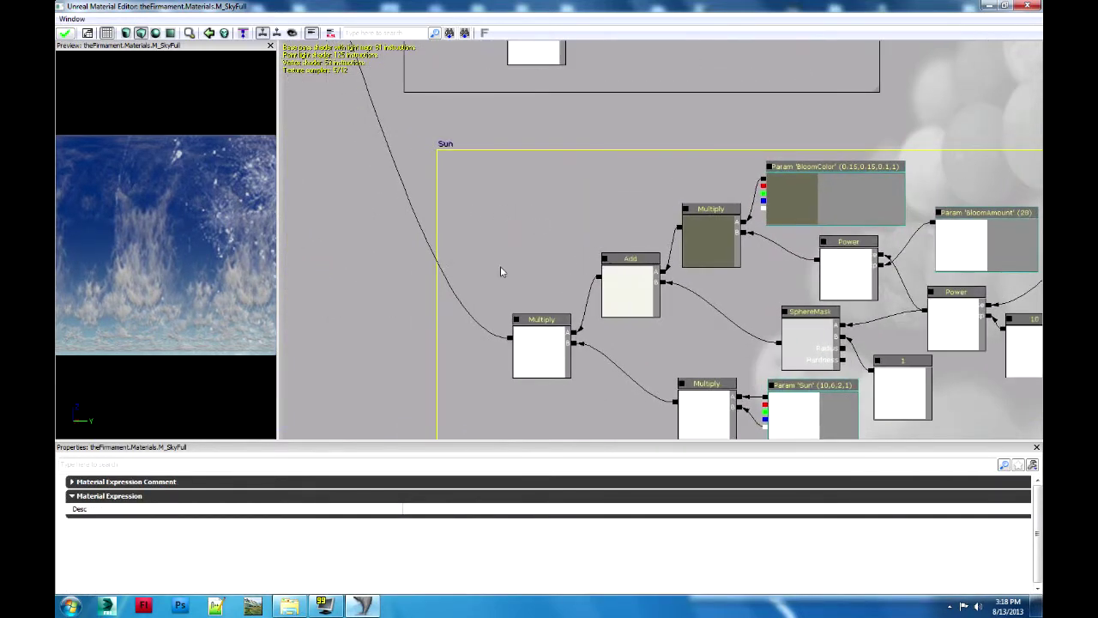
right_click(477, 225)
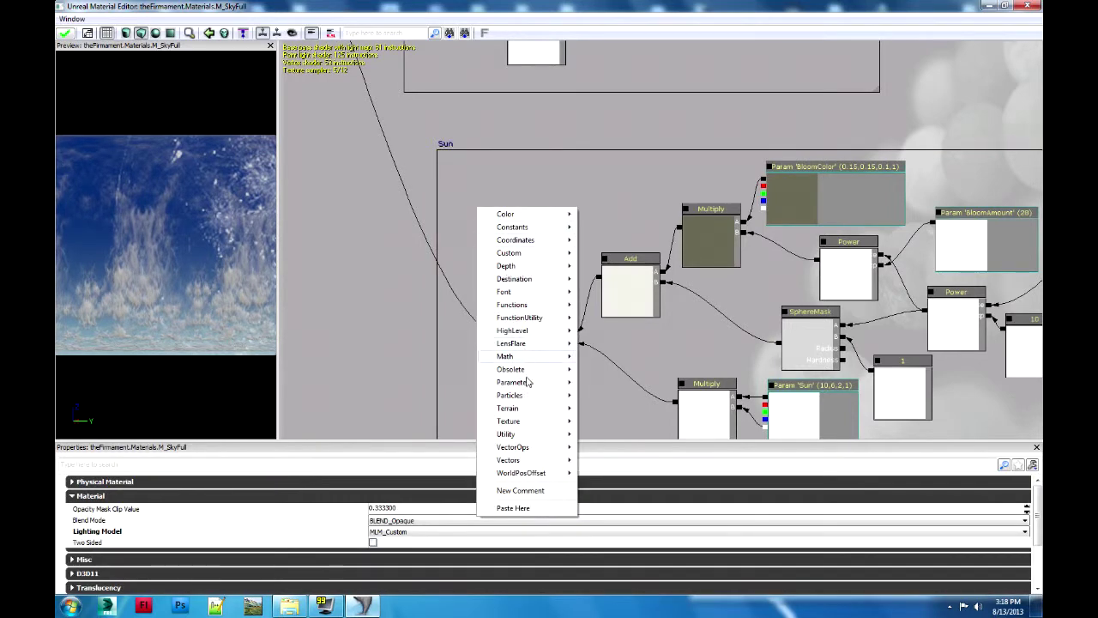
mouse_move(529, 383)
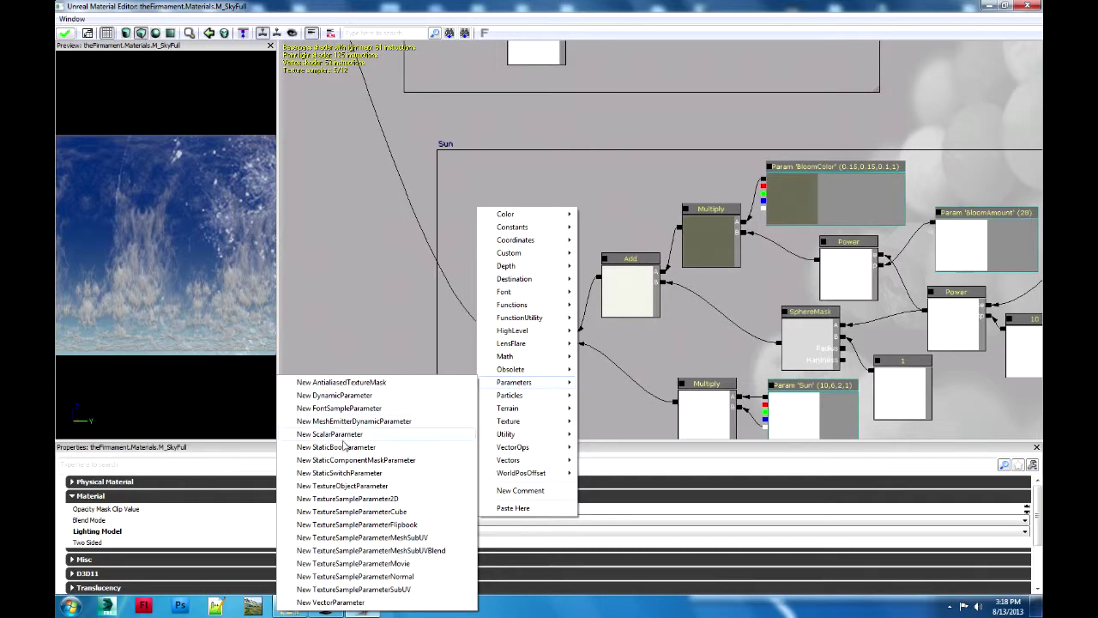
left_click(343, 473)
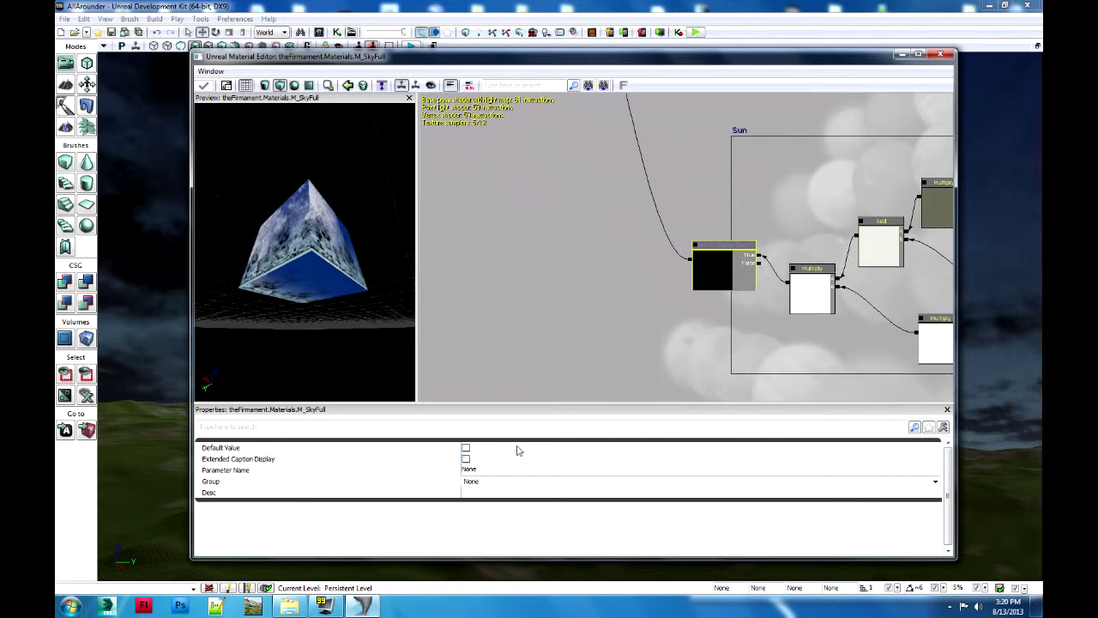
- Enable the static switch's default value, applying the change to M_SkyFull, and save the theFirmament package
left_click(466, 449)
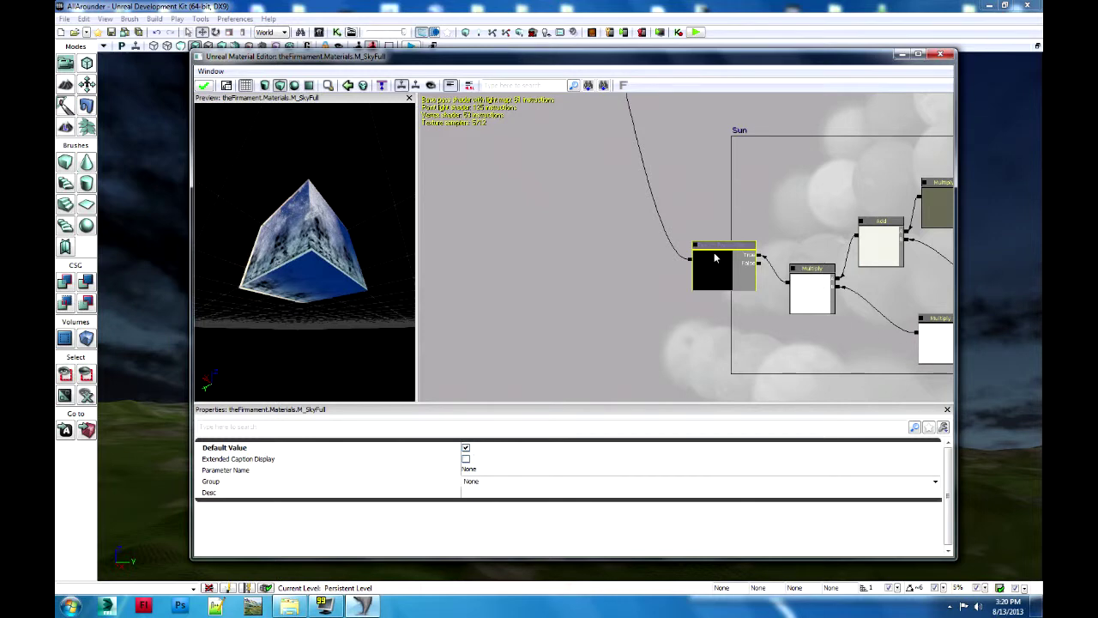
left_click(203, 85)
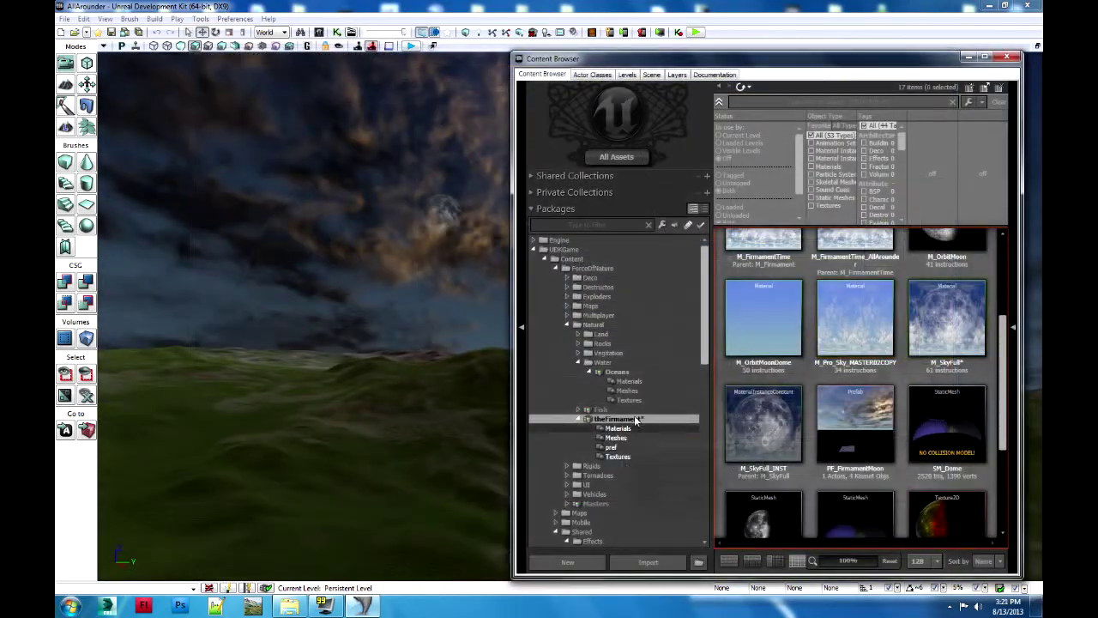
right_click(636, 420)
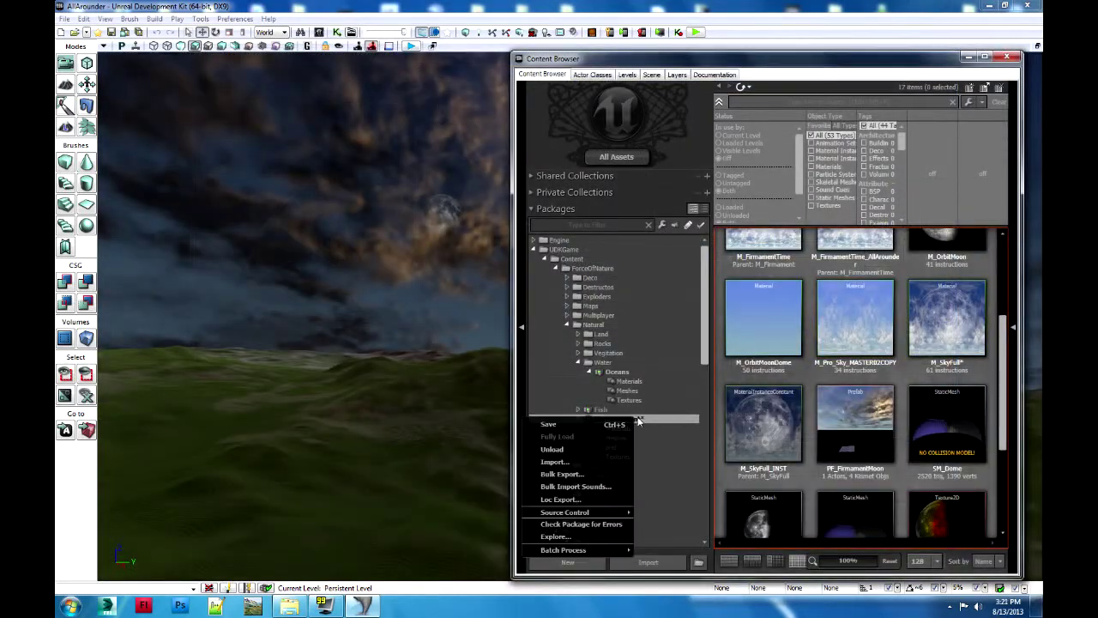
left_click(633, 425)
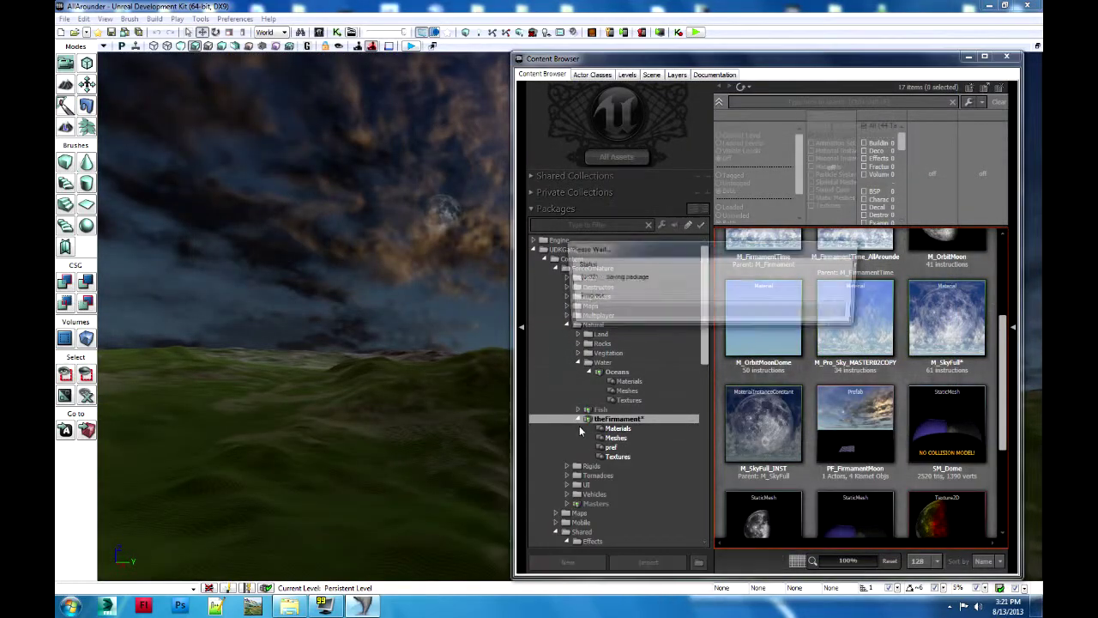
- Open M_SkyFull_INST in the Material Instance Editor beside the level view and expand its scalar parameter values
left_click(769, 433)
double_click(769, 433)
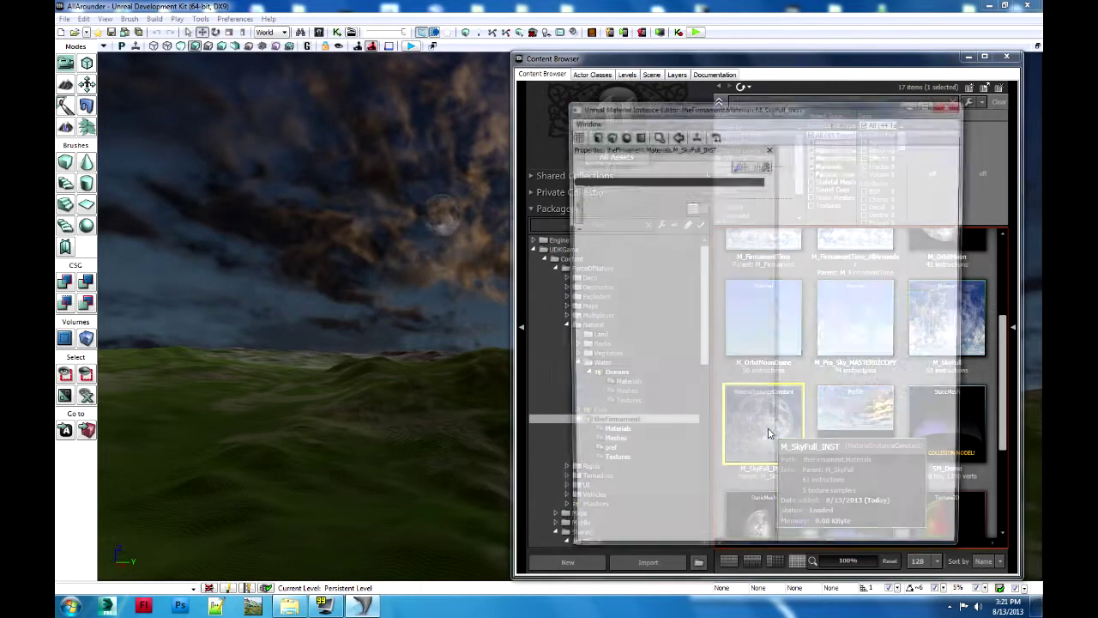
left_click_drag(824, 110, 842, 75)
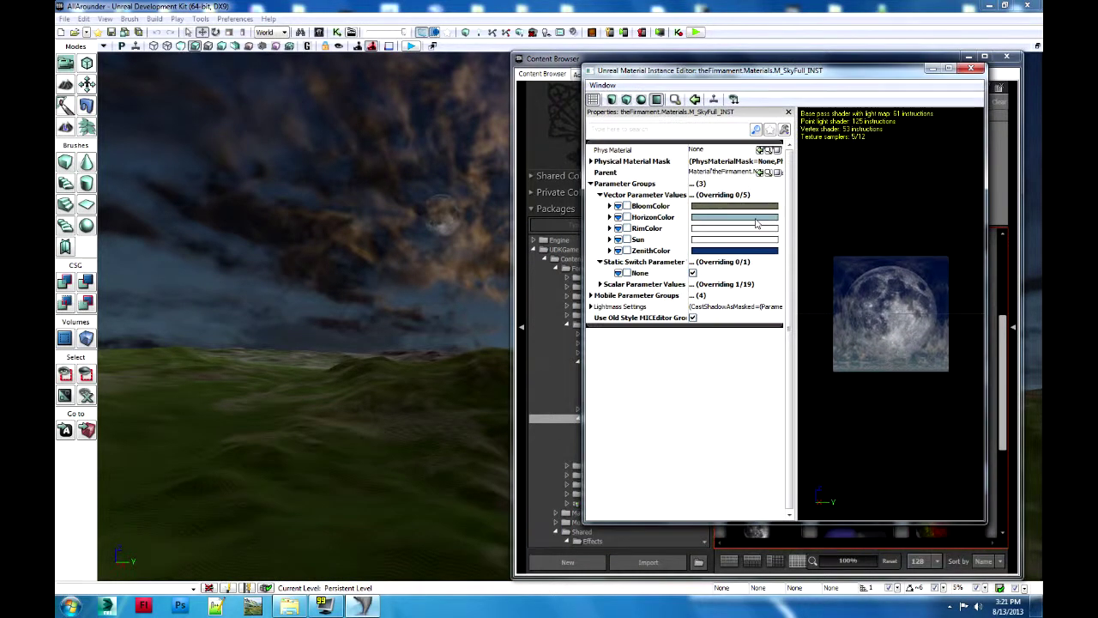
left_click(600, 286)
right_click_drag(457, 397, 550, 399)
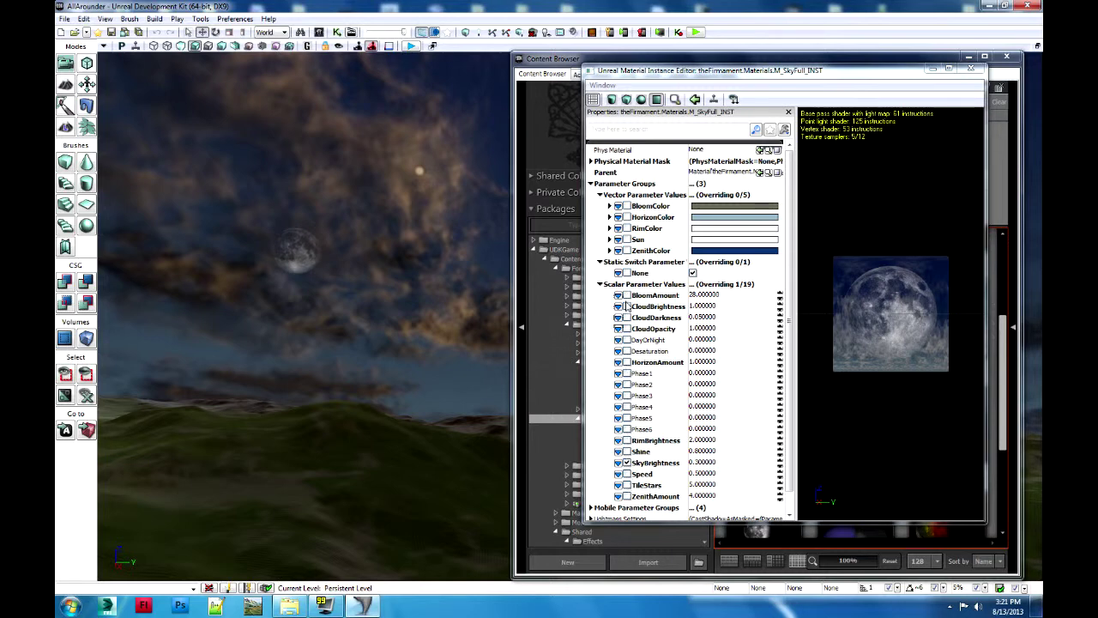
- Override the static switch parameter in M_SkyFull_INST, turn it off and check the level's sky without the sun
left_click(627, 273)
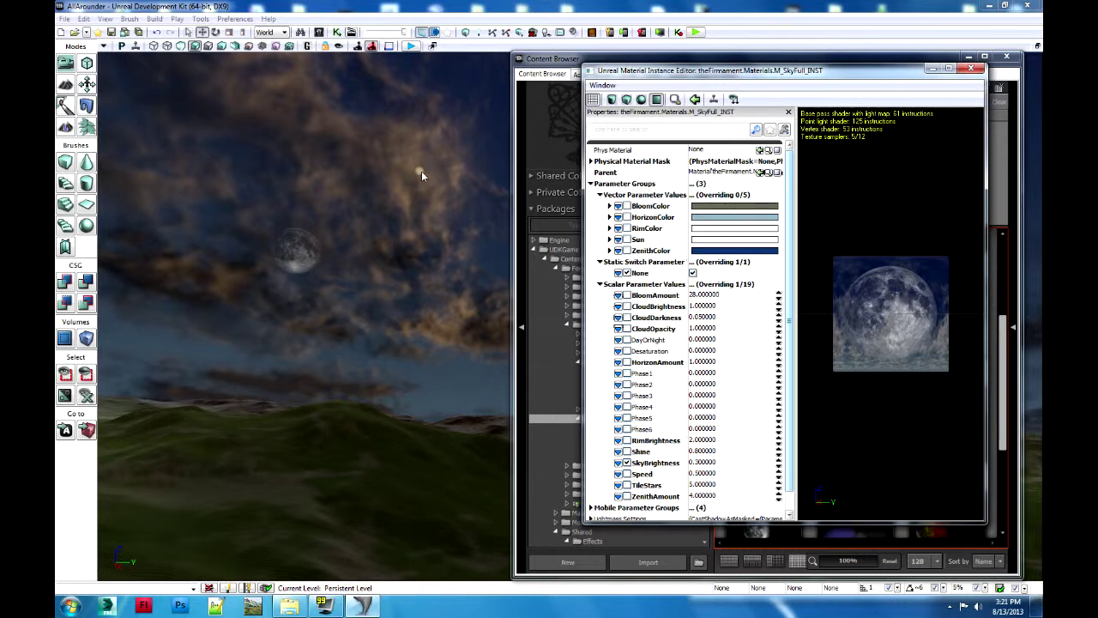
left_click(693, 273)
right_click_drag(304, 283, 347, 442)
middle_click_drag(347, 442, 347, 339)
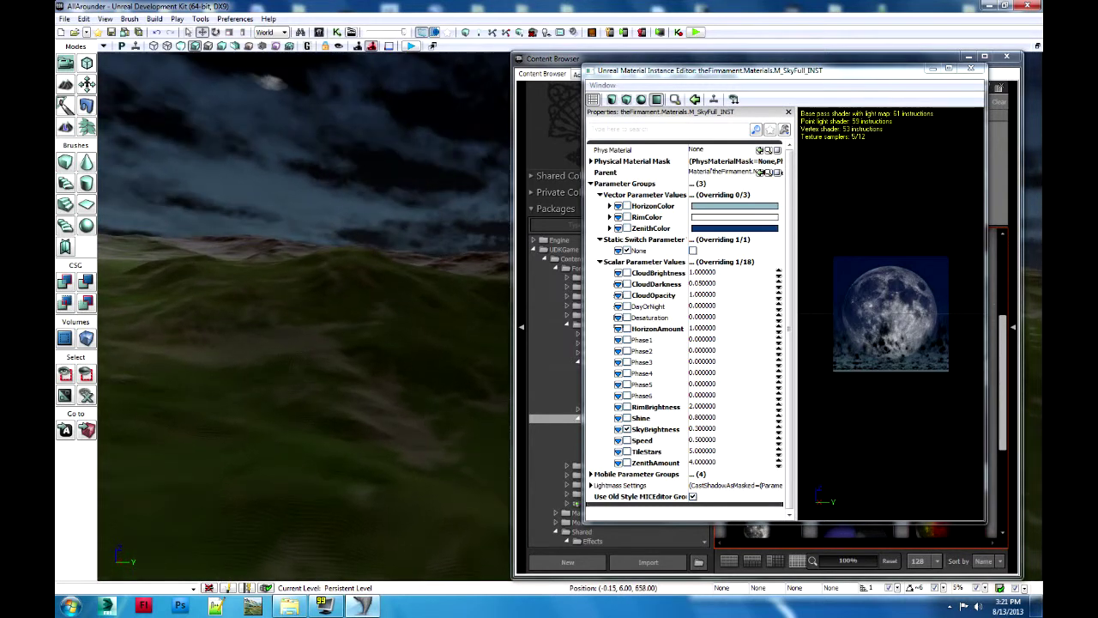
right_click_drag(347, 339, 305, 245)
right_click_drag(305, 283, 391, 232)
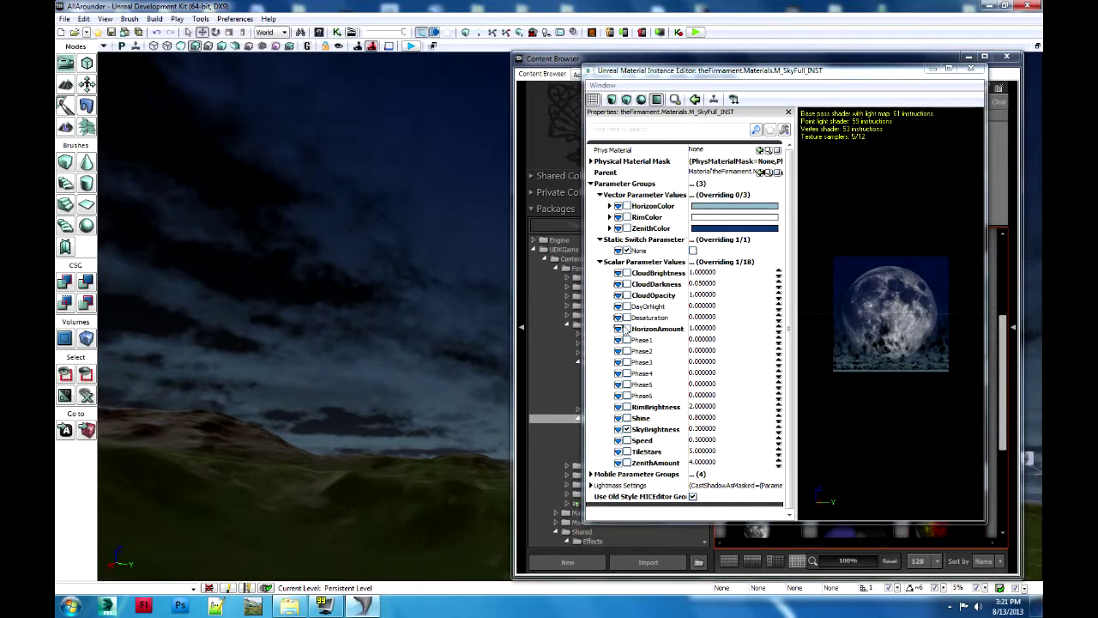
- Override the DayOrNight scalar parameter of M_SkyFull_INST and set it to 1
left_click(627, 307)
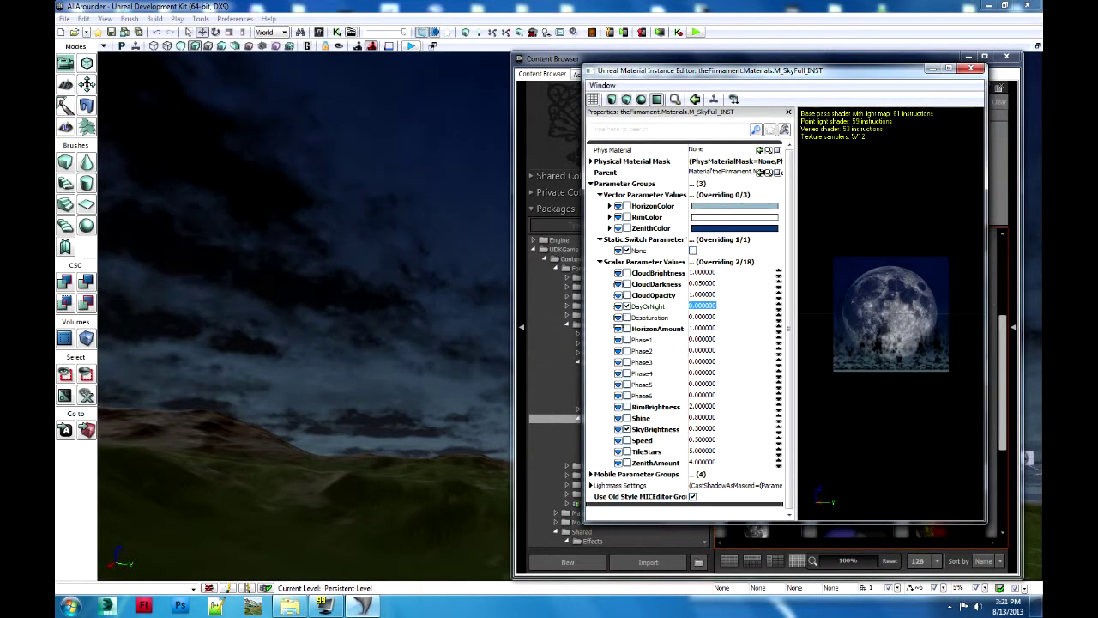
type("1")
key("Return")
right_click_drag(391, 408, 280, 418)
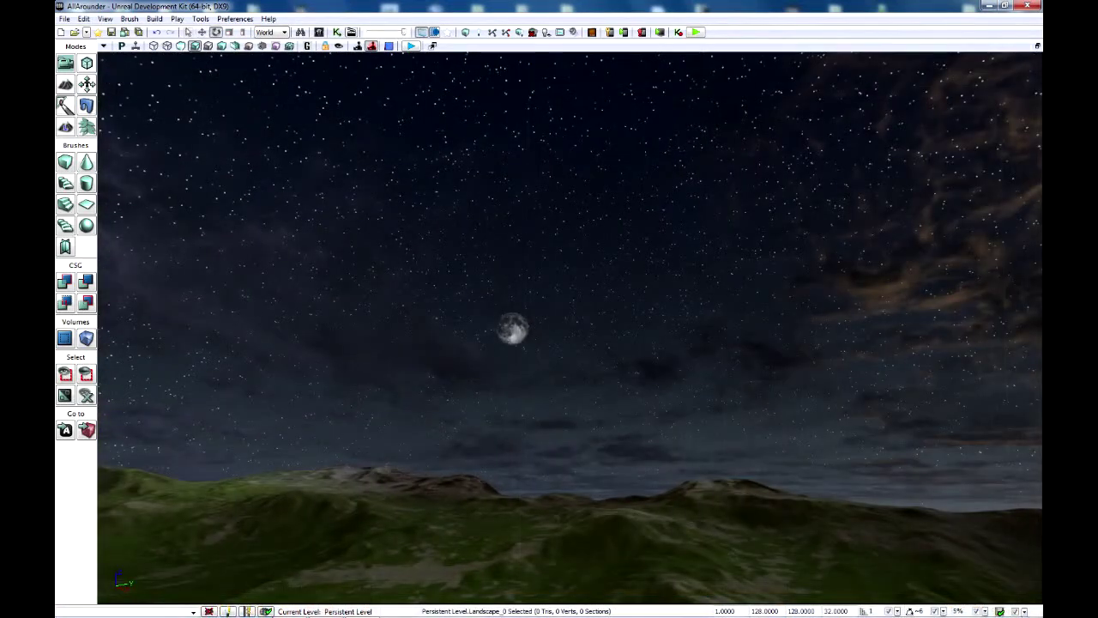
- Select the dominant directional light in the level and rotate it in heading and pitch to bring the sun near the moon
right_click_drag(569, 328, 652, 366)
left_click_drag(652, 366, 668, 386)
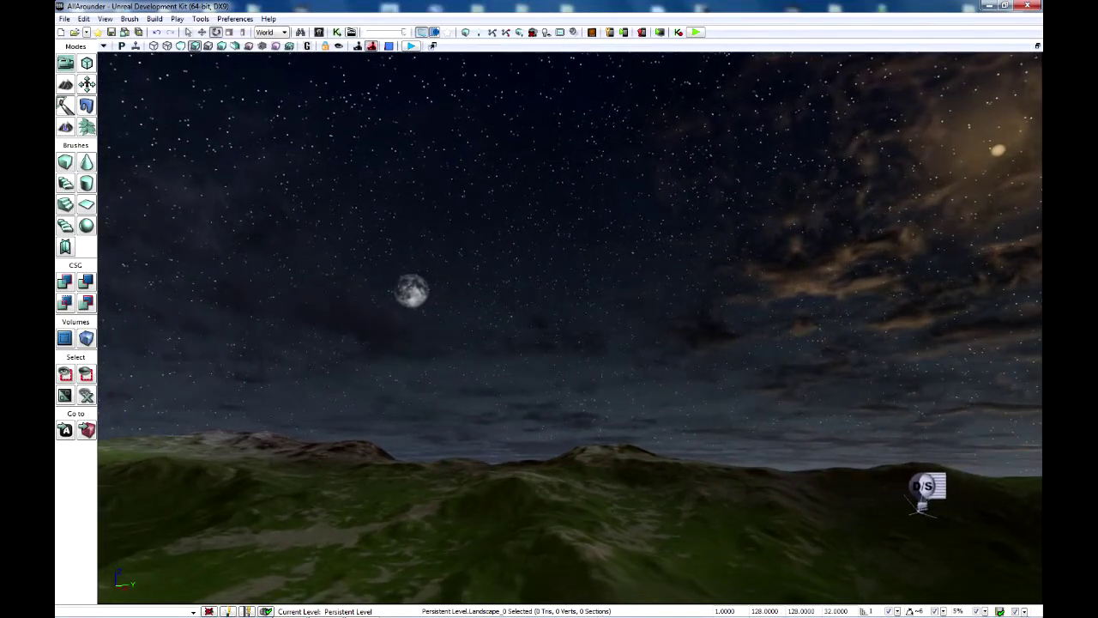
left_click(923, 489)
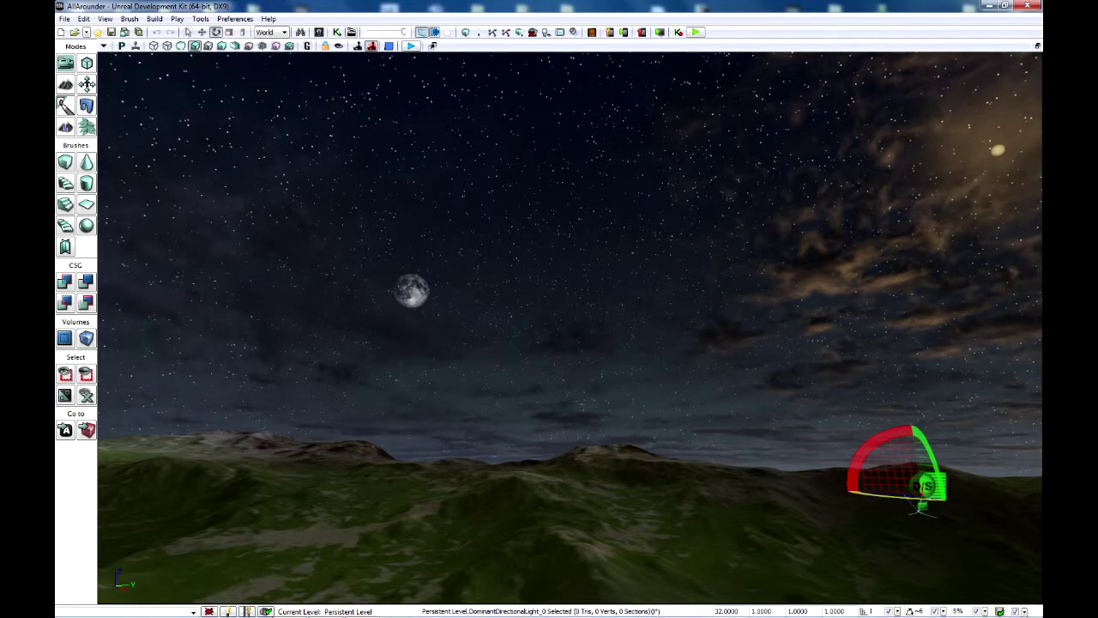
left_click_drag(893, 495, 1027, 500)
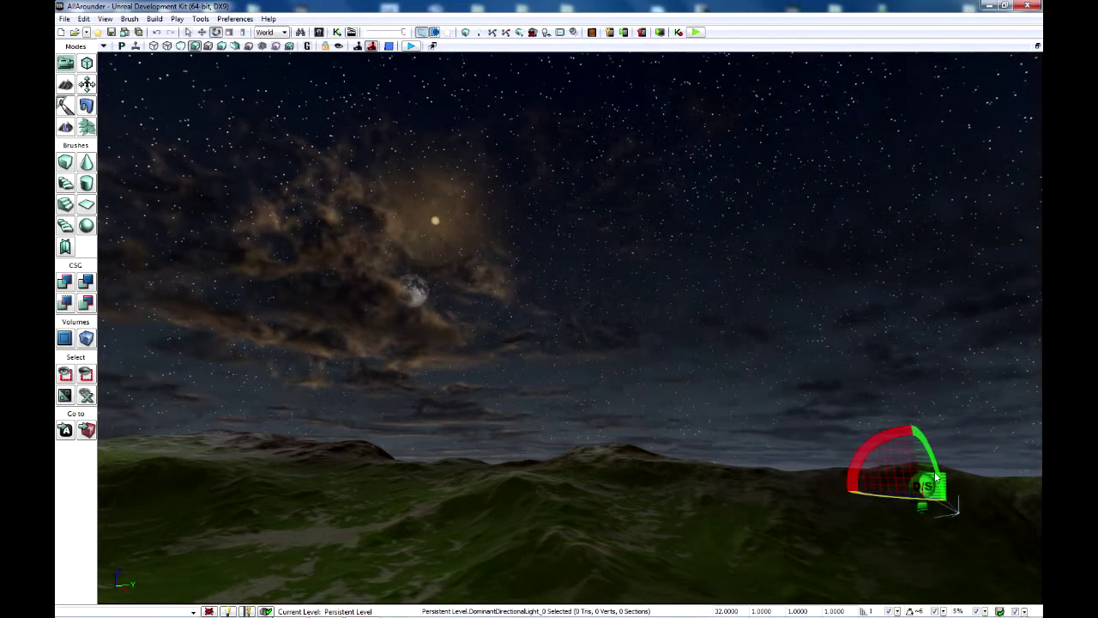
left_click_drag(938, 477, 933, 510)
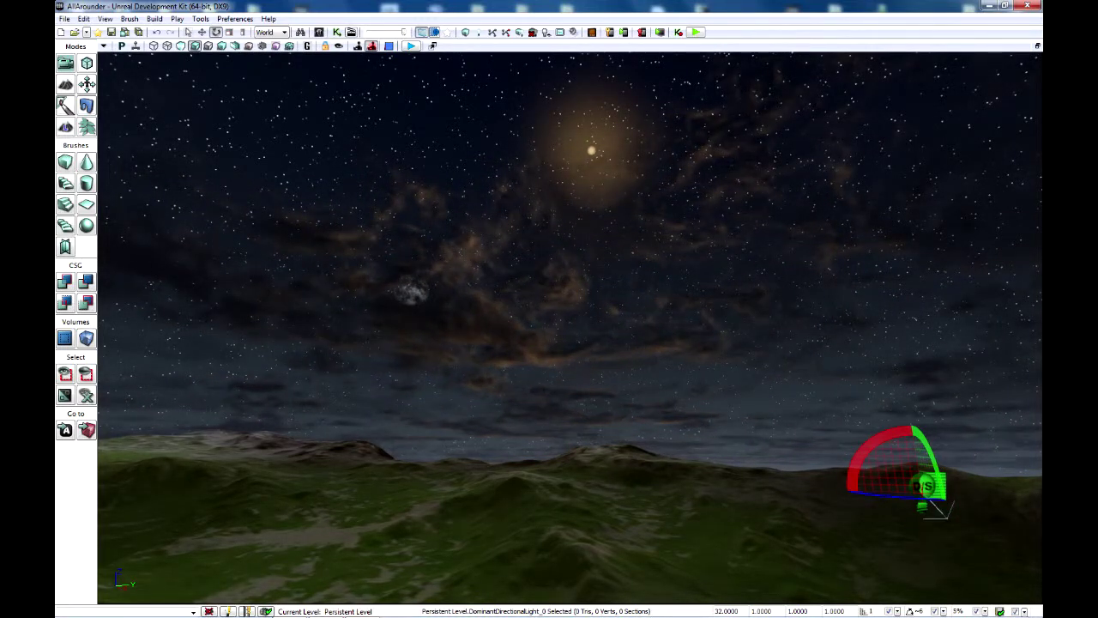
- Reselect the dominant directional light and rotate it slightly to lower the sun in the night sky
right_click_drag(933, 509, 933, 449)
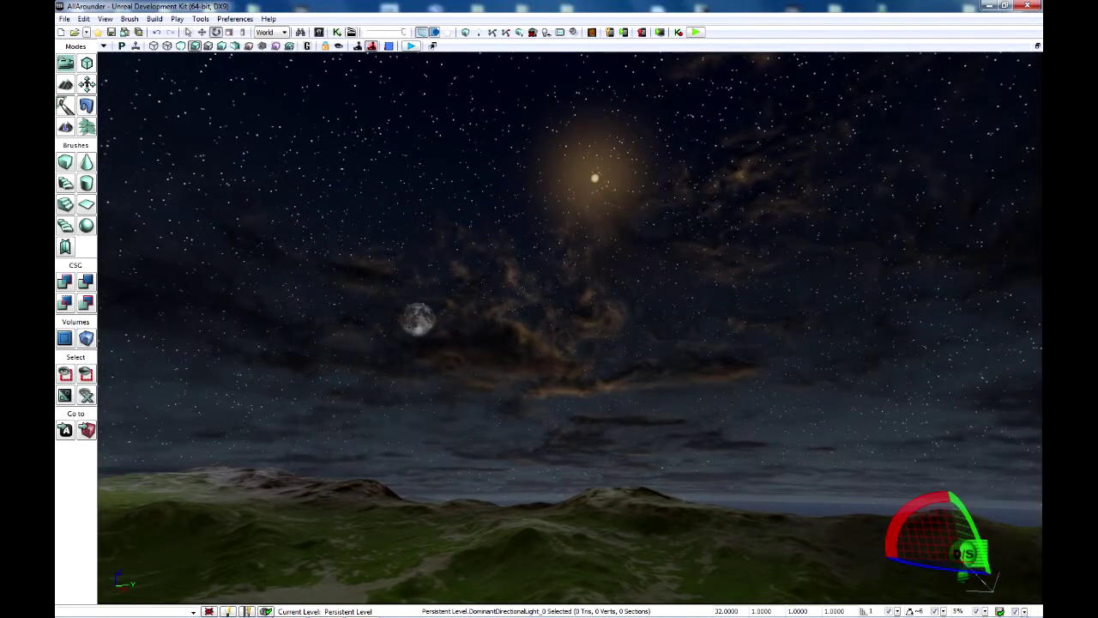
right_click_drag(811, 468, 832, 468)
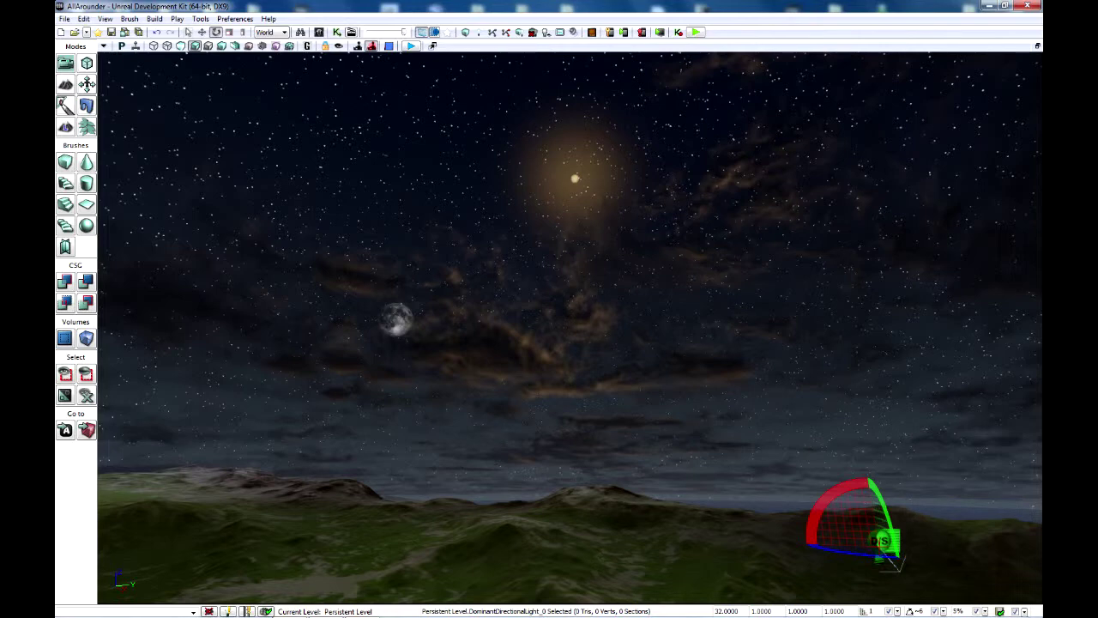
left_click(549, 549)
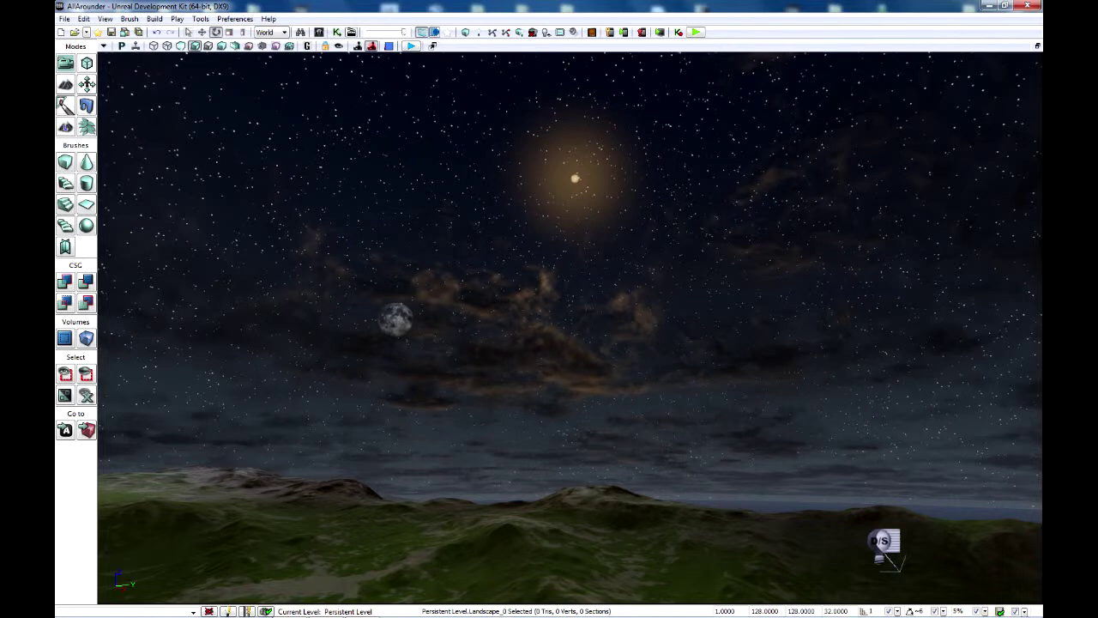
left_click(882, 541)
mouse_move(878, 495)
left_mouse_down()
mouse_move(868, 481)
mouse_move(877, 497)
left_mouse_up()
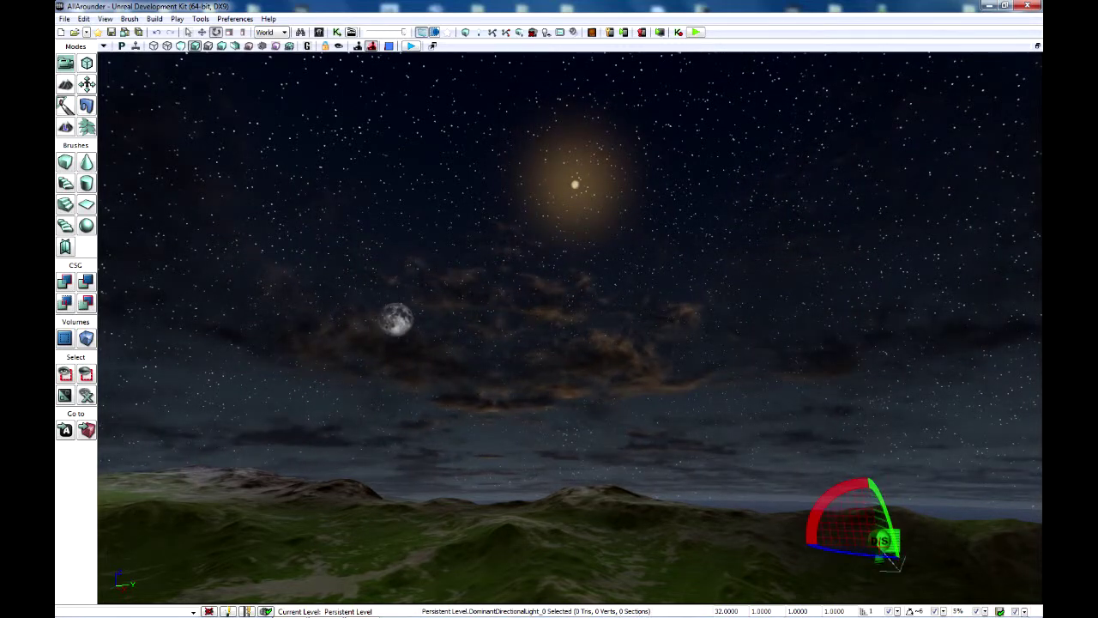
- Examine the moon, sun glow, moving clouds and stars in the night sky from several view angles
right_click_drag(877, 498, 915, 451)
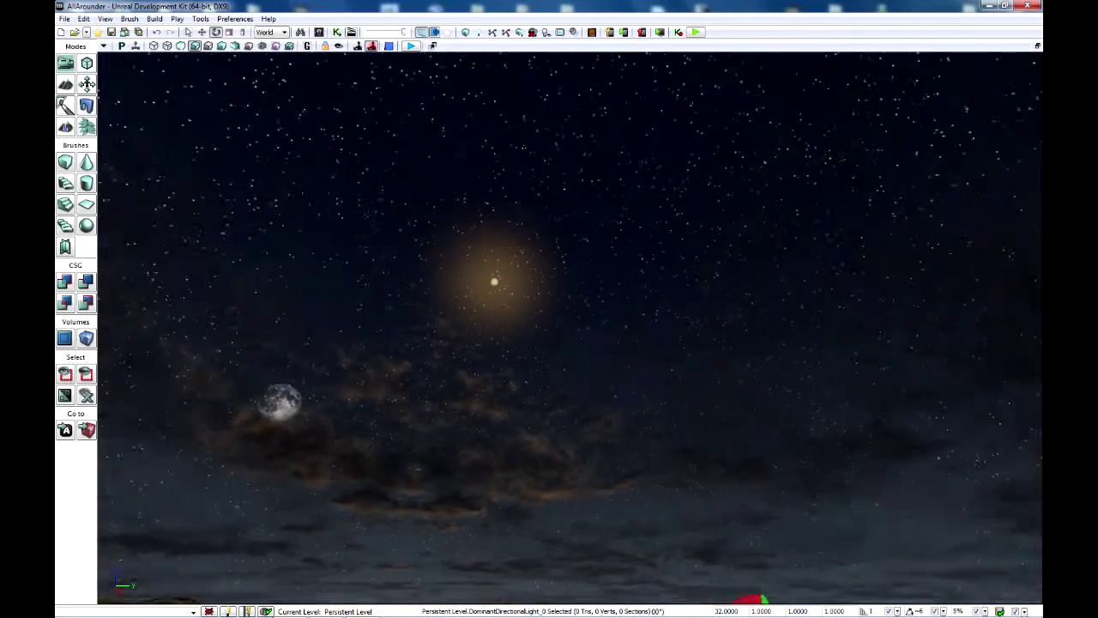
right_click_drag(618, 274, 452, 405)
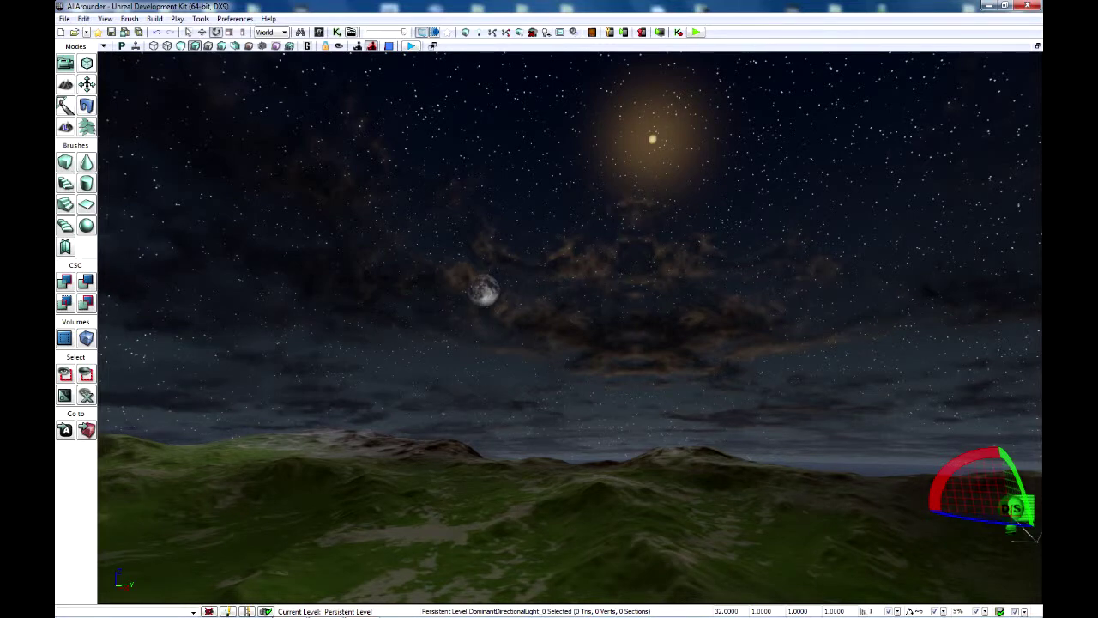
right_click_drag(451, 405, 460, 374)
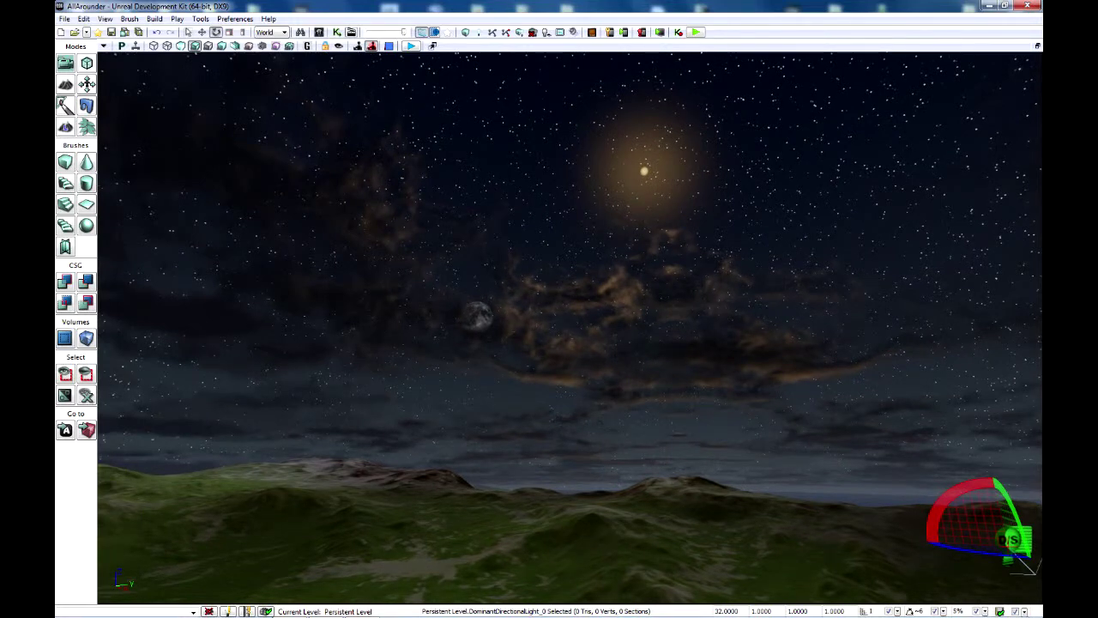
right_click_drag(549, 343, 571, 344)
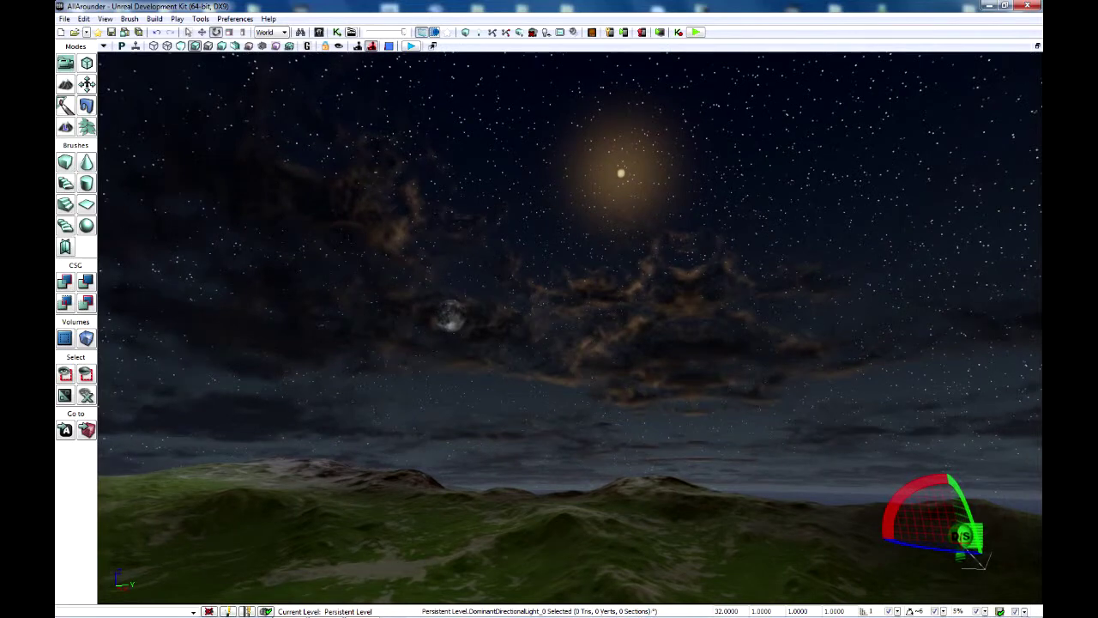
right_click_drag(466, 382, 455, 384)
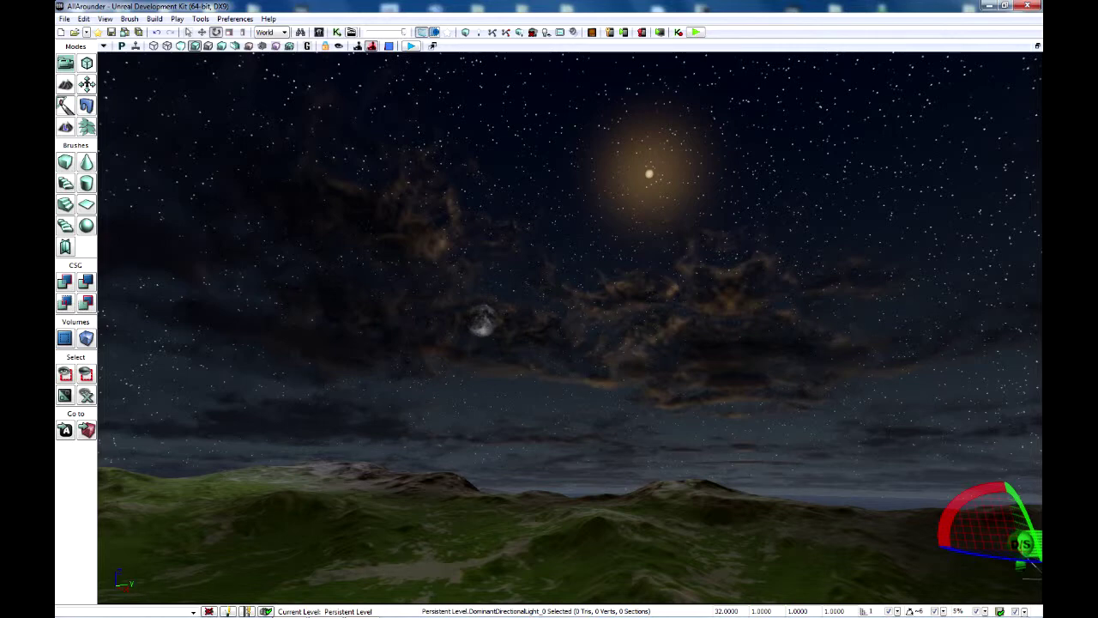
right_click_drag(549, 343, 580, 359)
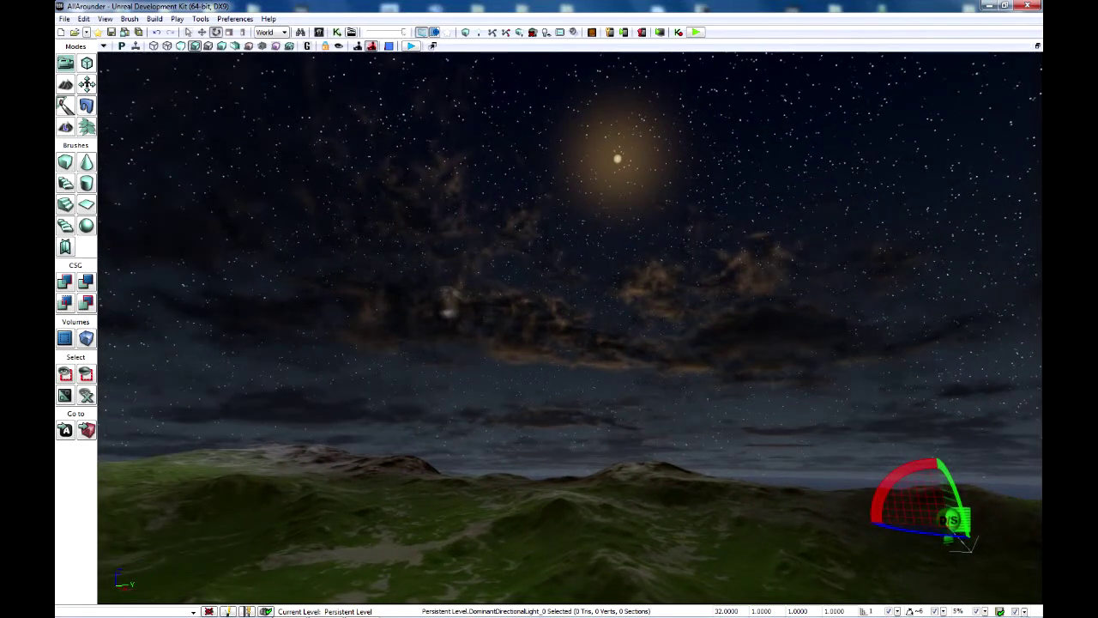
key("Escape")
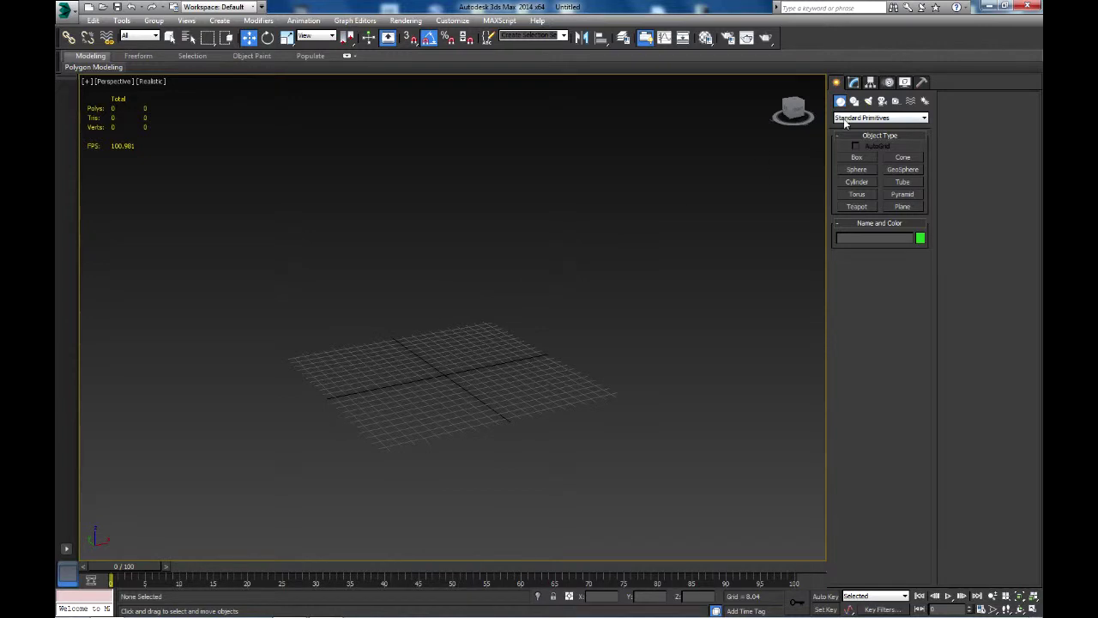
- In 3ds Max, create a sphere near the grid centre with a radius of about 158 and activate the Move tool
left_click(858, 169)
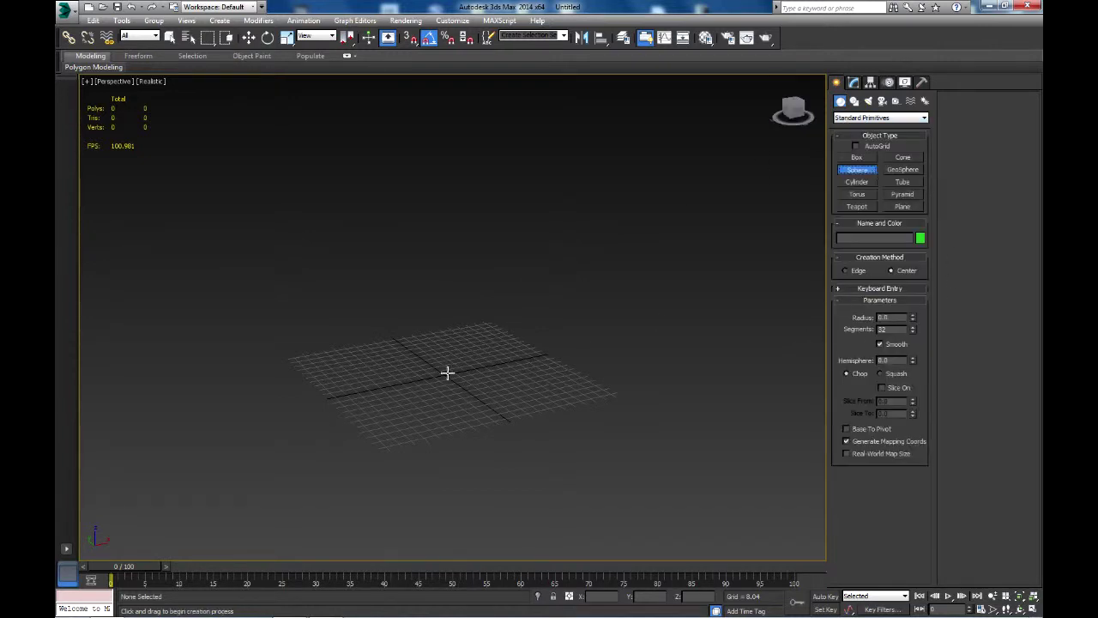
left_click_drag(444, 375, 523, 313)
scroll(523, 313, "down", 4)
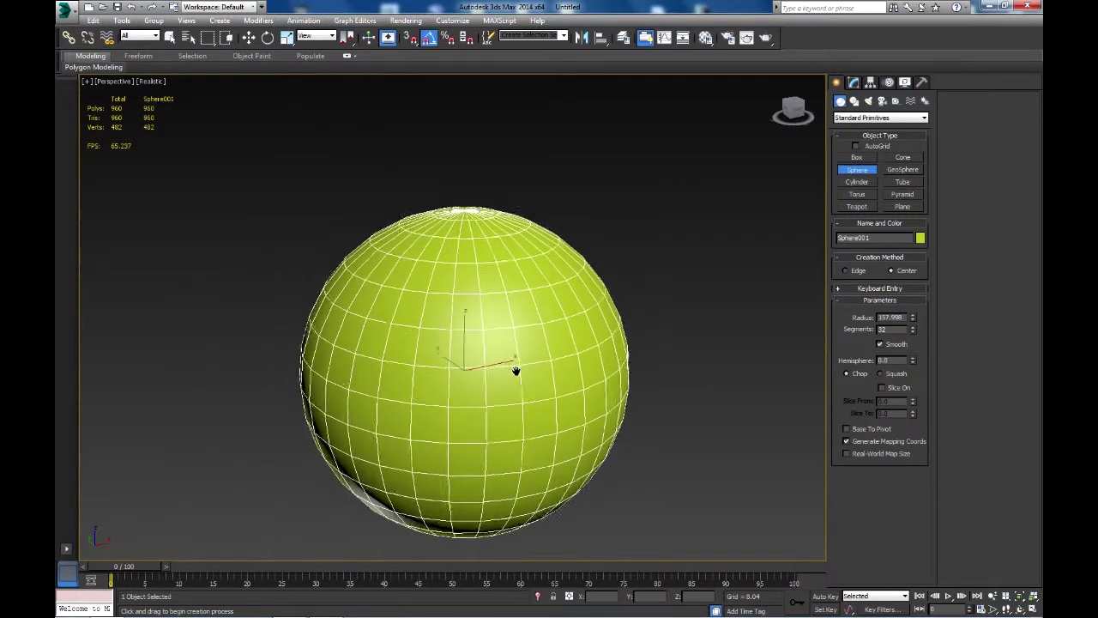
left_click(249, 38)
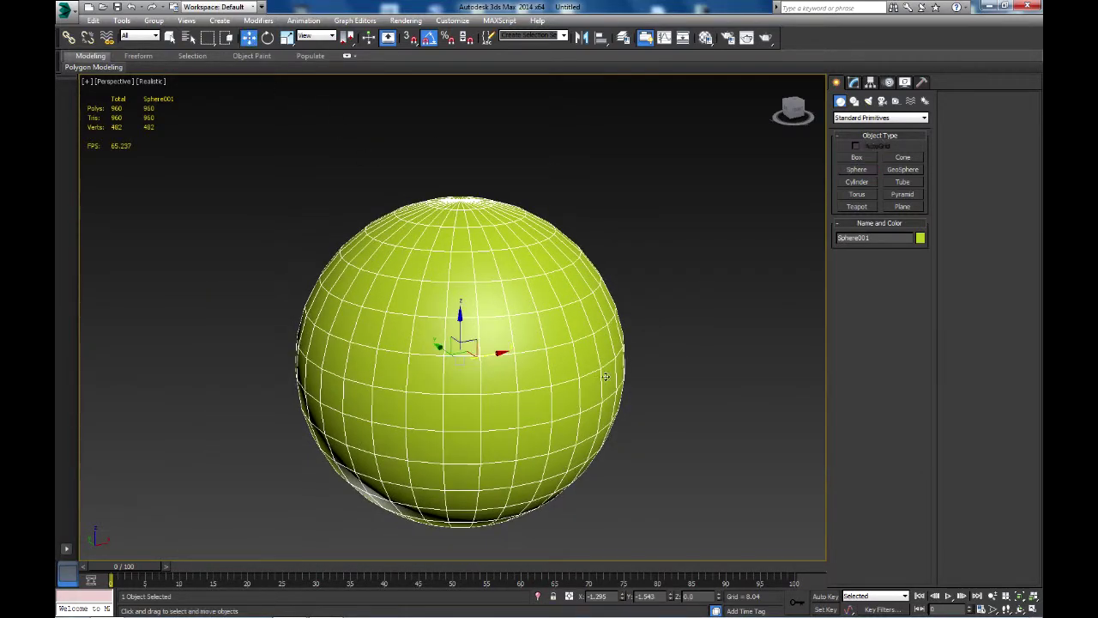
- Reset the sphere's X and Y position to 0 and set its radius to 180
right_click(624, 597)
right_click(671, 598)
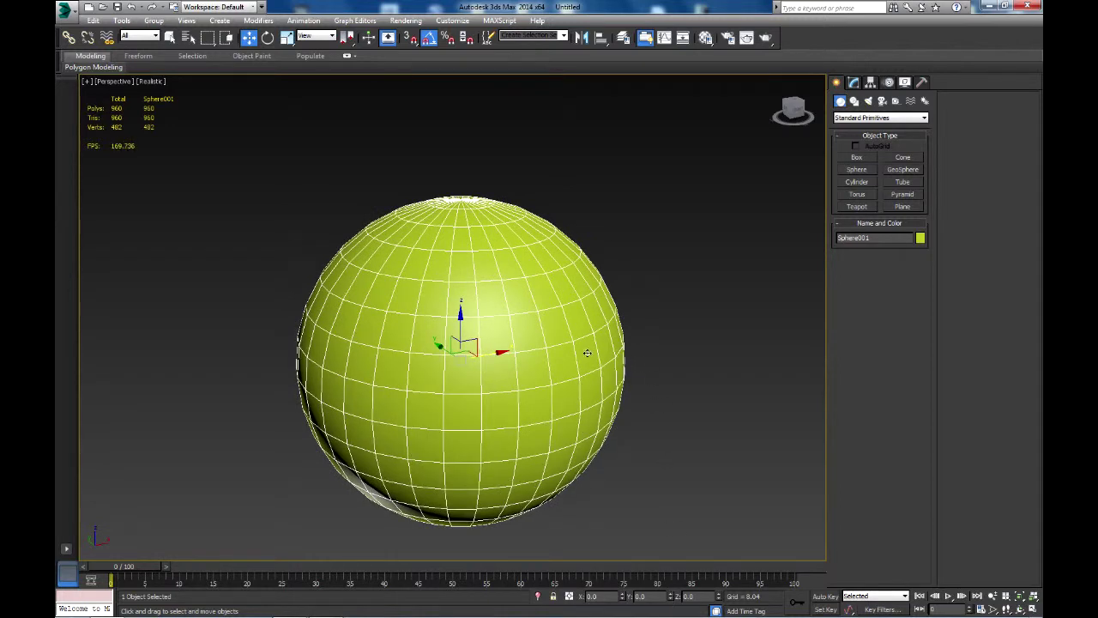
left_click(854, 82)
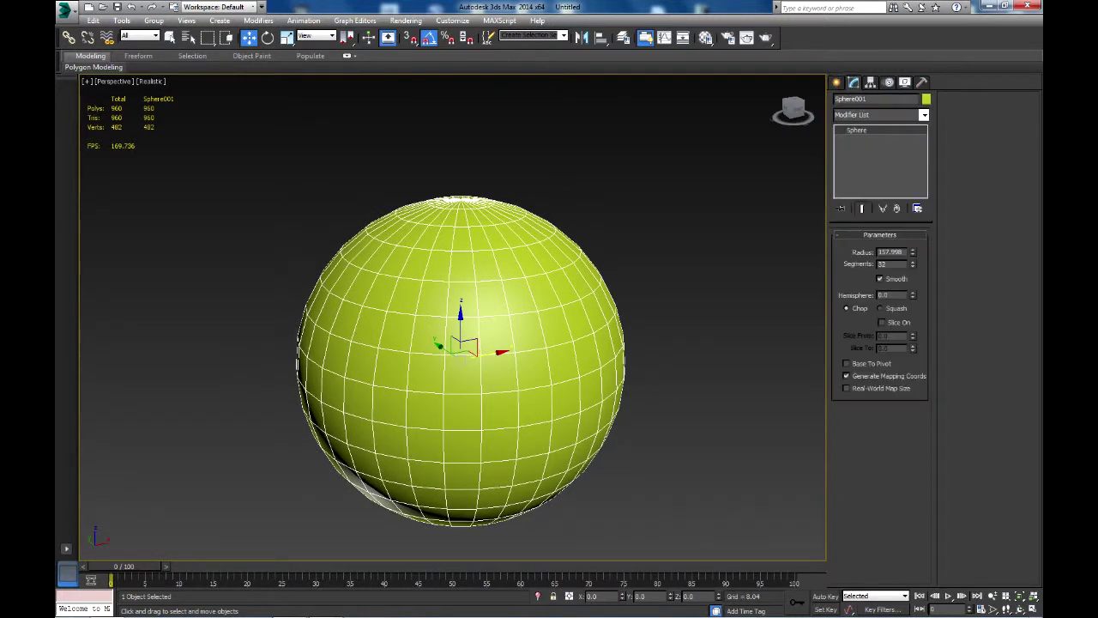
double_click(891, 251)
type("4")
key("Return")
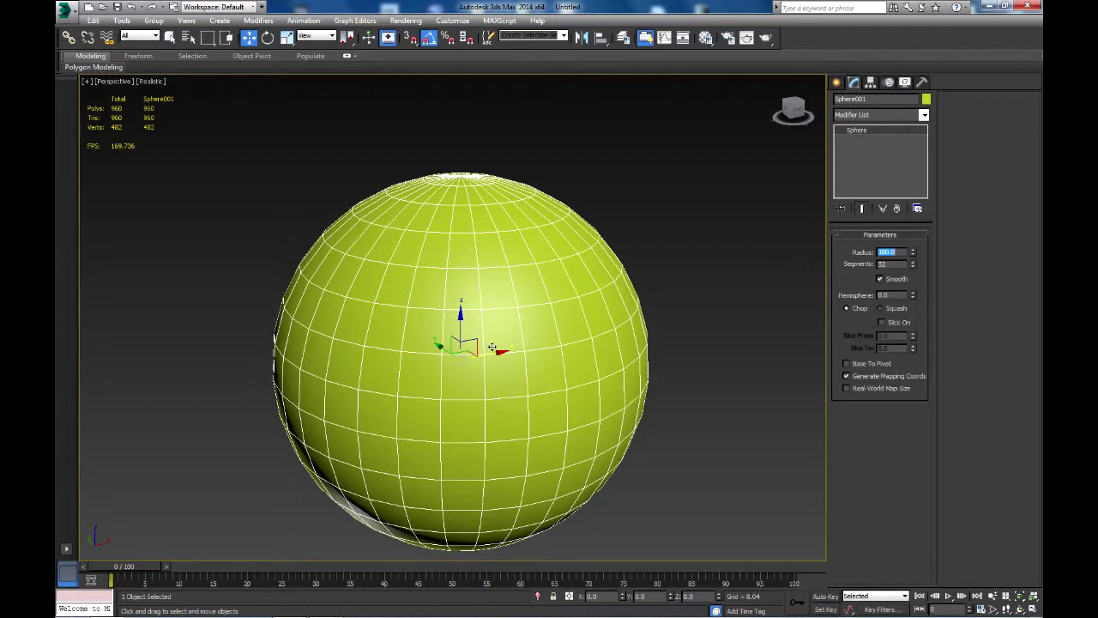
- Copy the sphere about 298 units along the X axis and name the copy Moon
left_click_drag(499, 353, 724, 309, "shift")
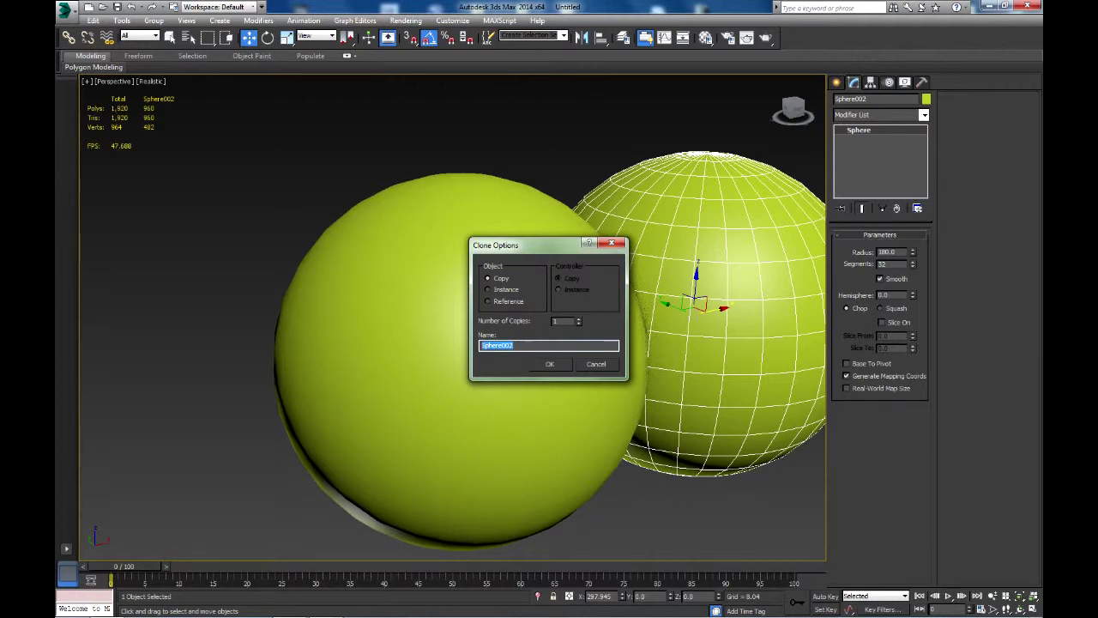
type("Moon")
key("Return")
middle_click_drag(632, 312, 467, 314)
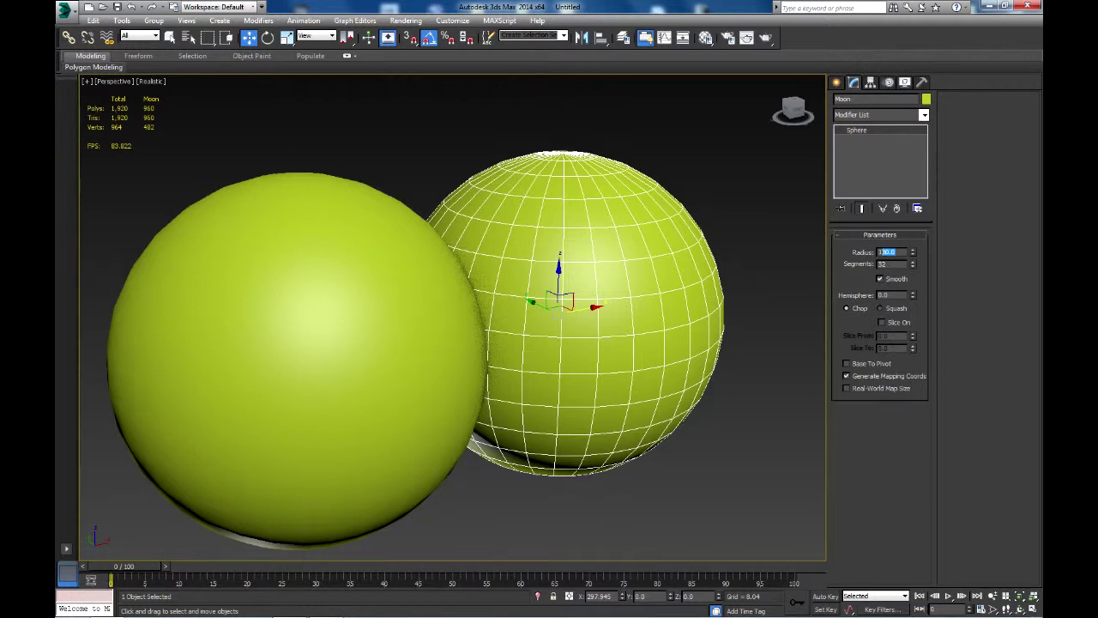
- Set the Moon sphere's radius to 179 and change its object color to blue
key("Return")
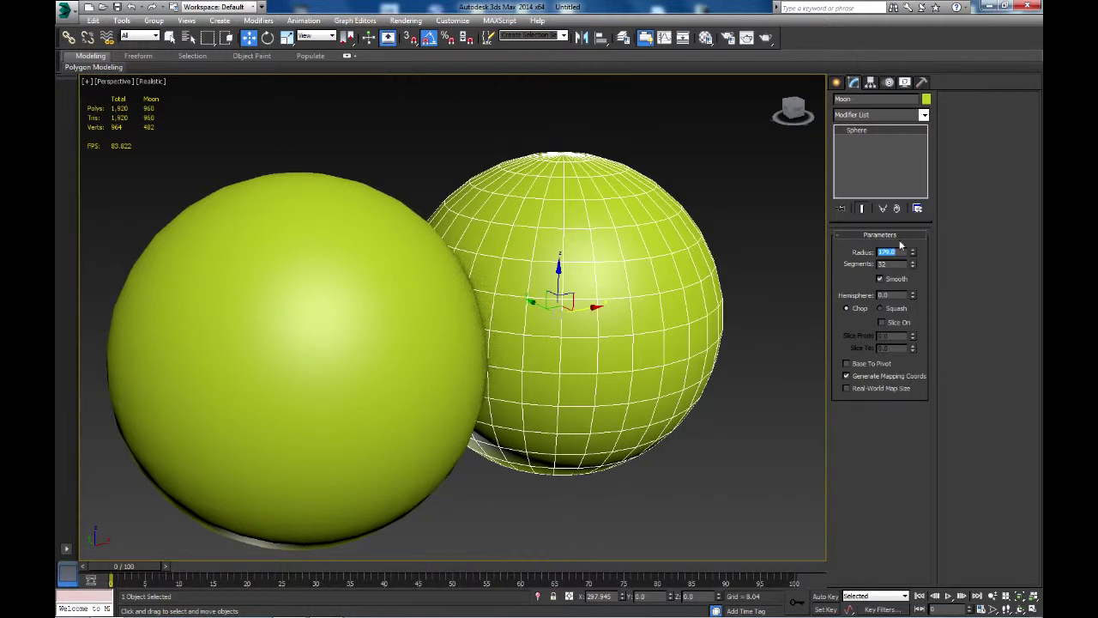
left_click(927, 100)
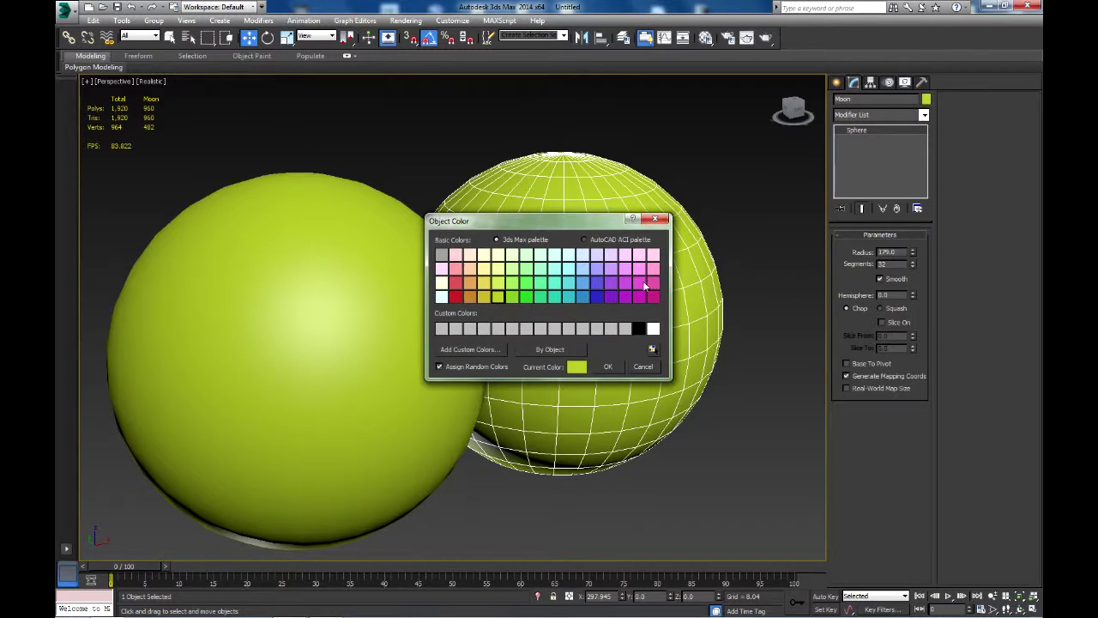
left_click(596, 288)
left_click(608, 367)
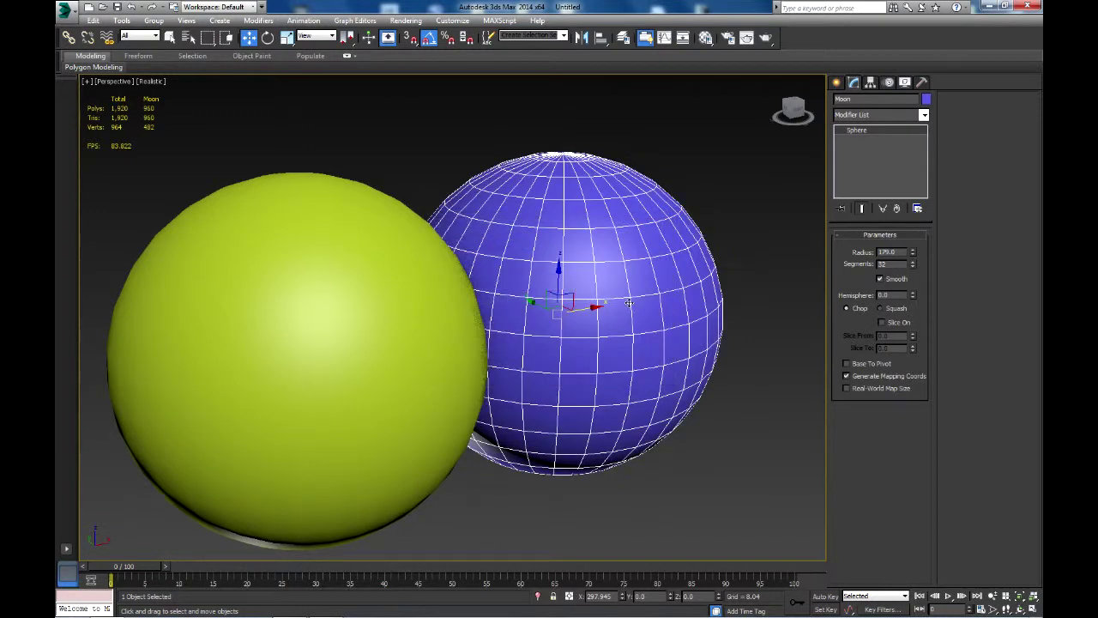
- Convert the Moon sphere to an editable poly and enter polygon editing
right_click(630, 302)
mouse_move(687, 409)
left_click(784, 411)
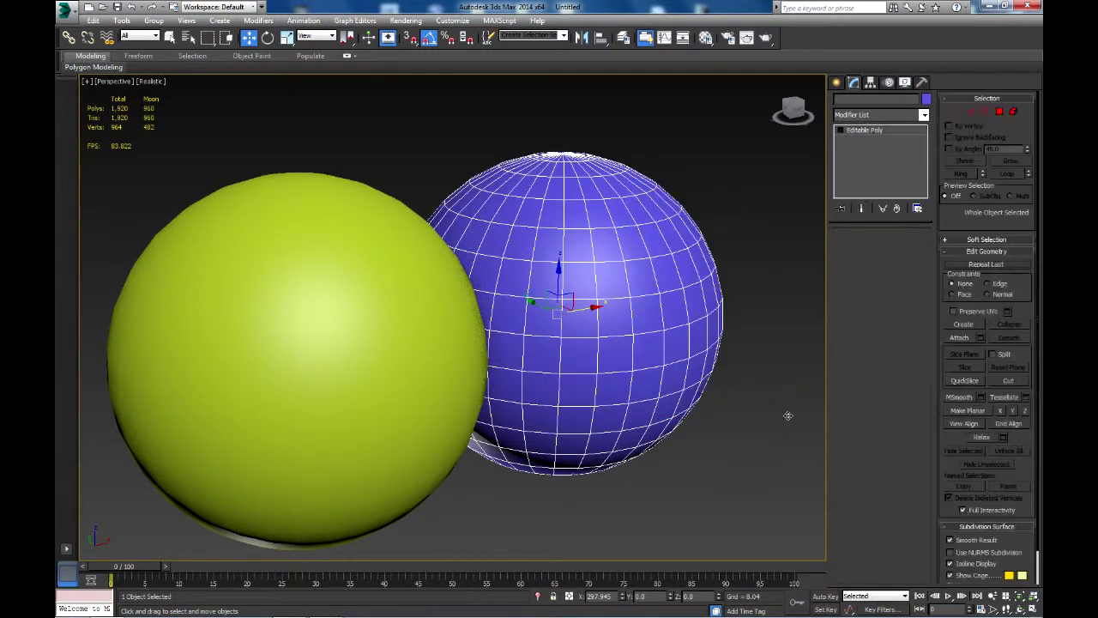
left_click(892, 248)
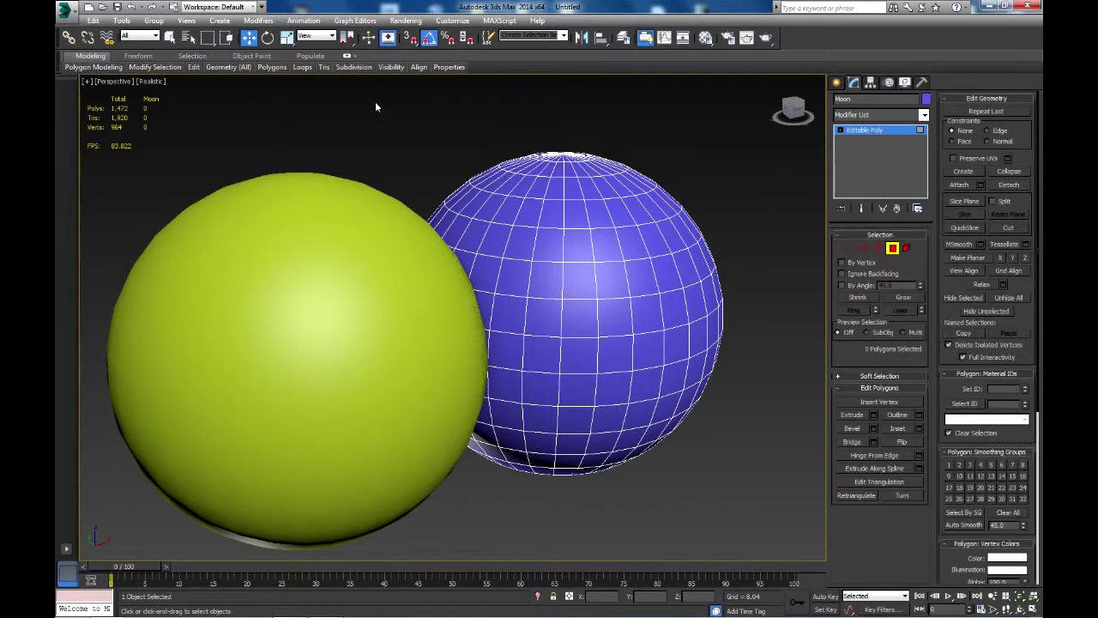
- Try deleting all of the Moon's polygons except a single one near the middle of its side
left_click_drag(640, 325, 766, 551)
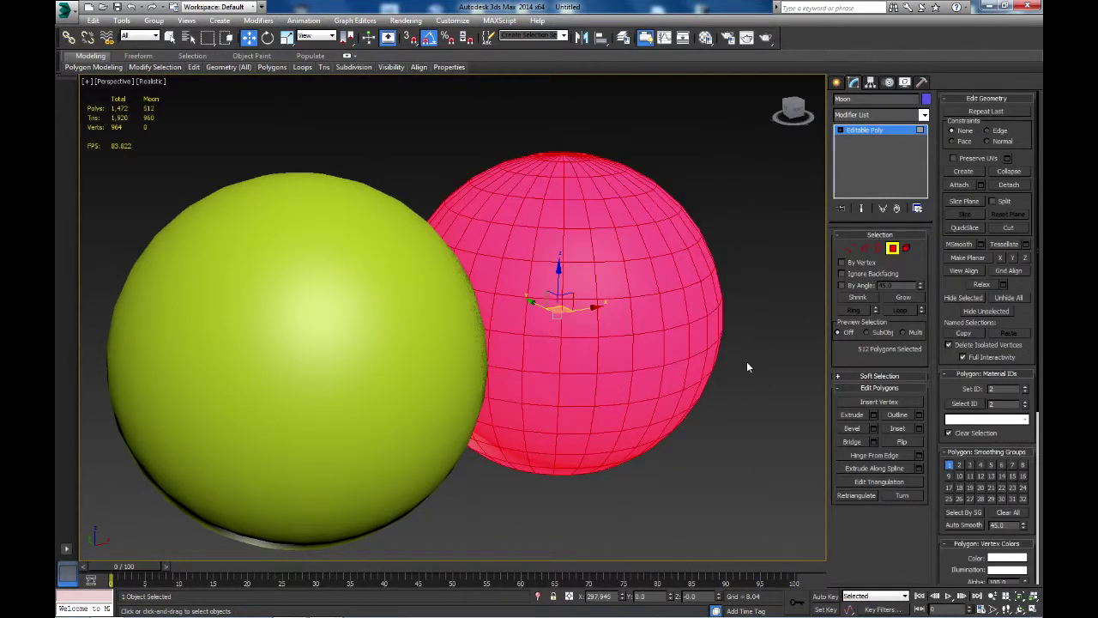
left_click(791, 108)
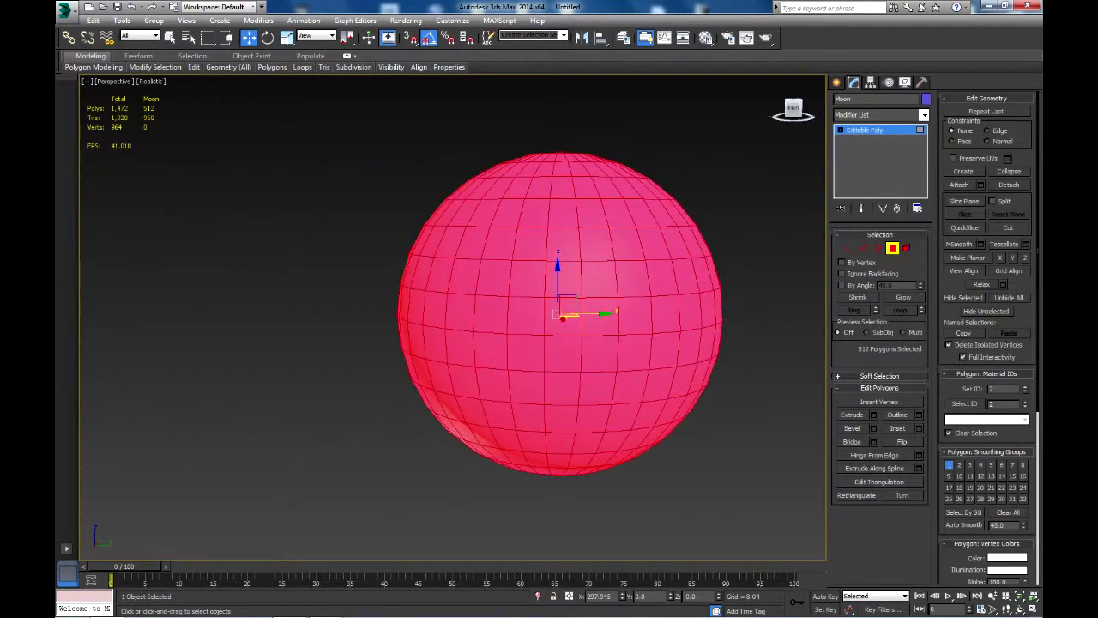
left_click_drag(791, 108, 803, 109)
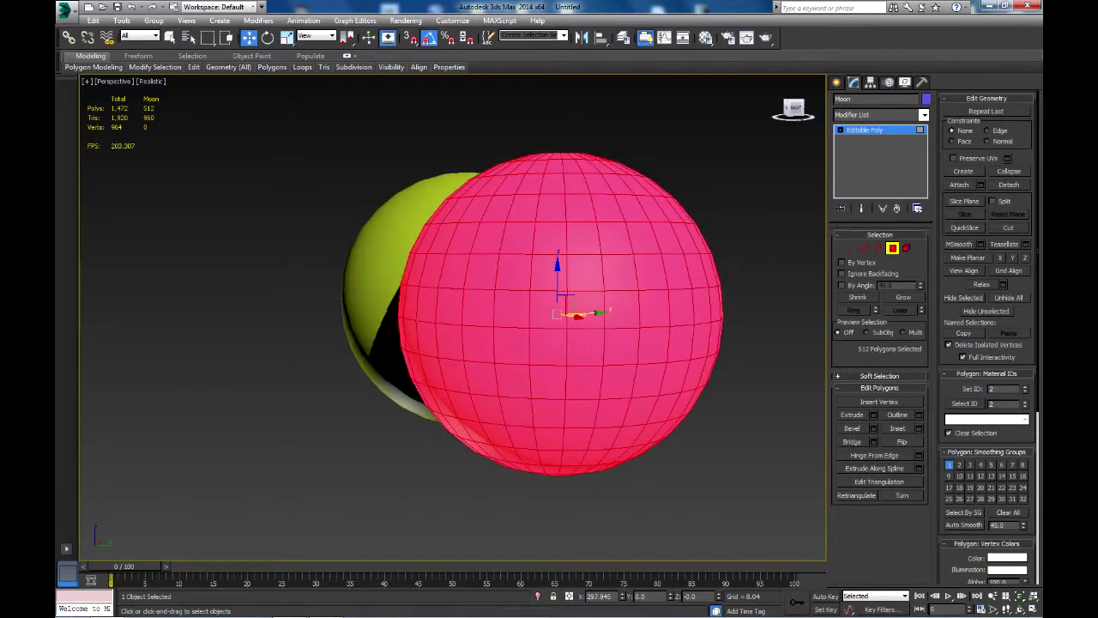
left_click(626, 304, "alt")
key("Delete")
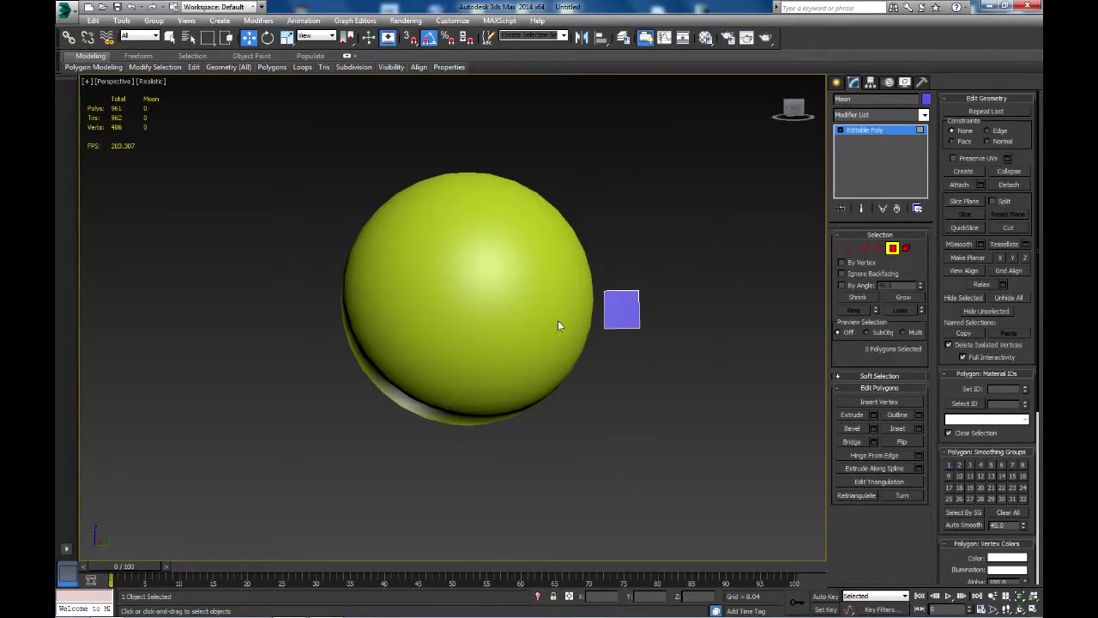
- Undo the polygon deletion and the editable poly conversion to restore the Moon's sphere parameters
key("ctrl+z")
key("ctrl+z")
key("ctrl+z")
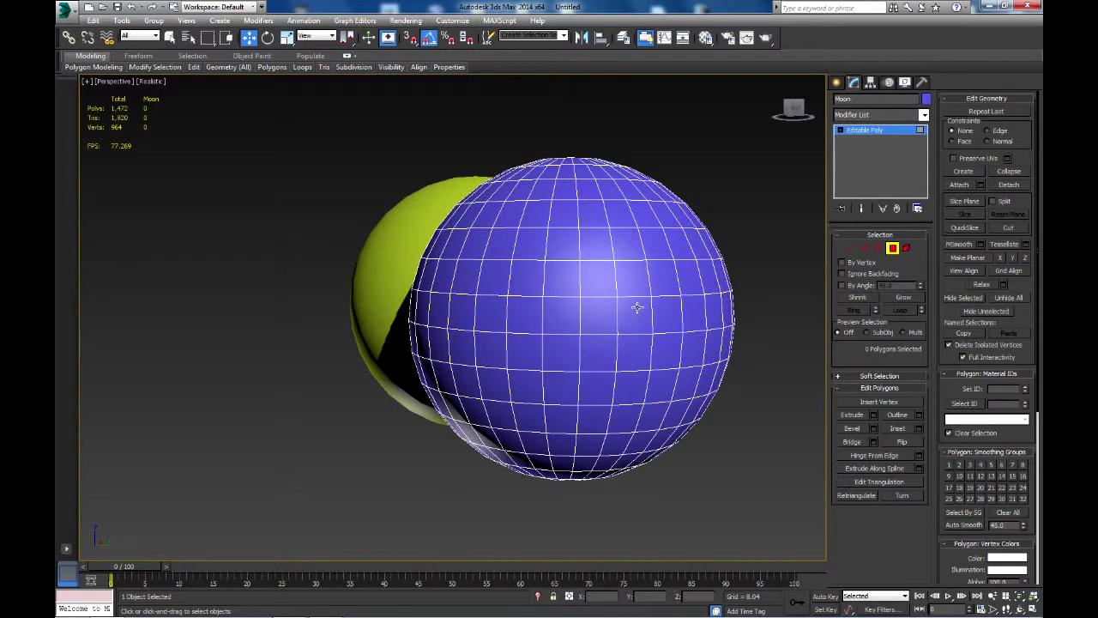
key("ctrl+z")
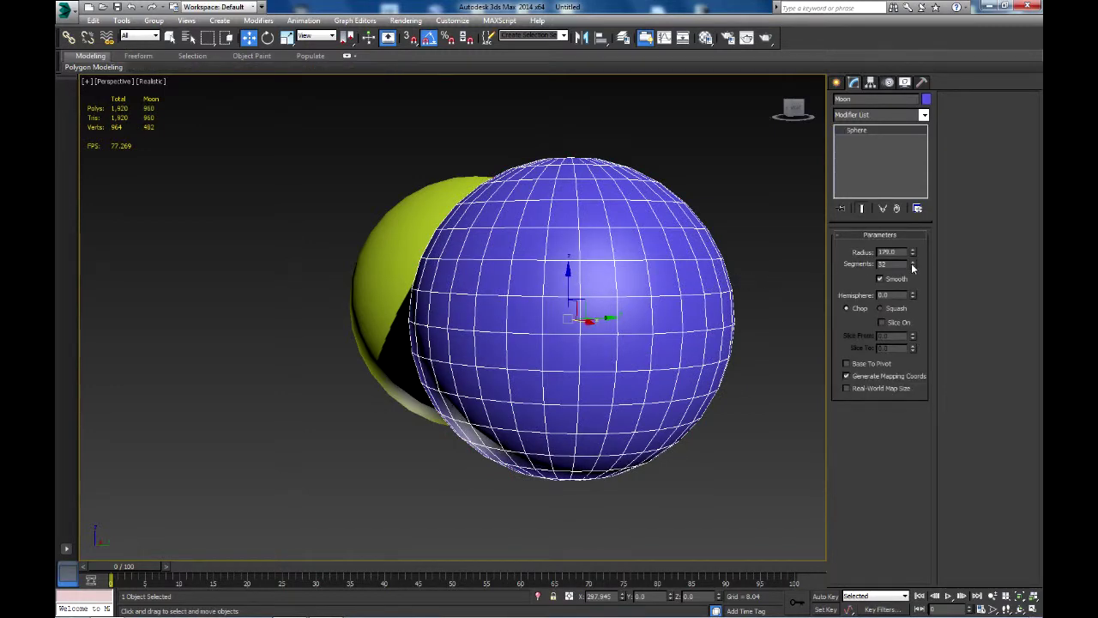
- Increase the Moon sphere's segments to 53 and convert it to an editable poly
left_click_drag(913, 264, 907, 219)
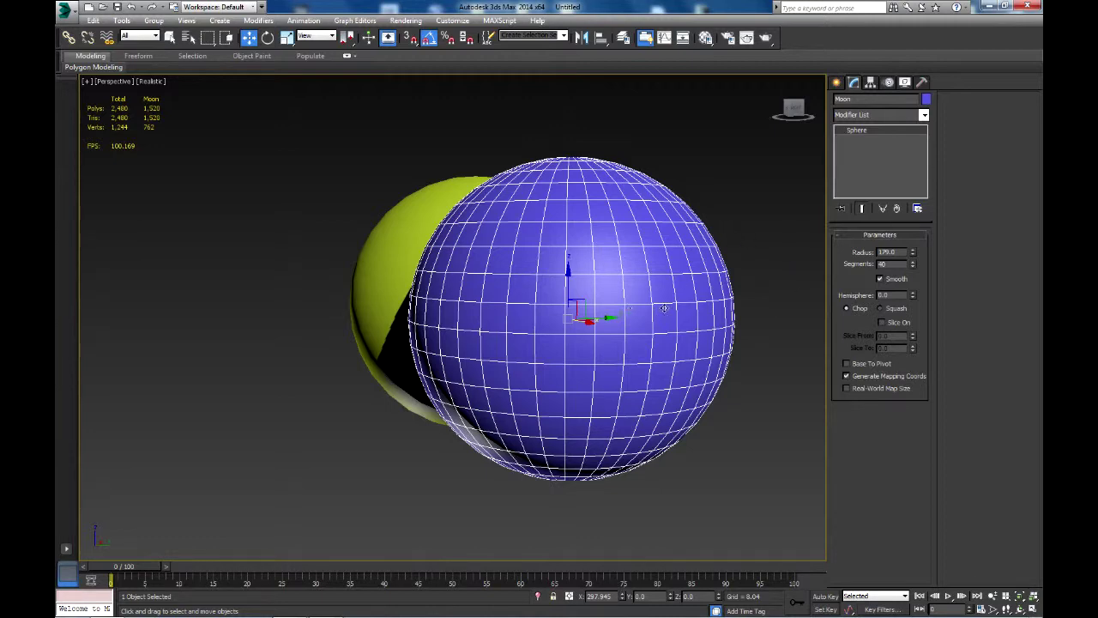
left_click_drag(912, 268, 923, 188)
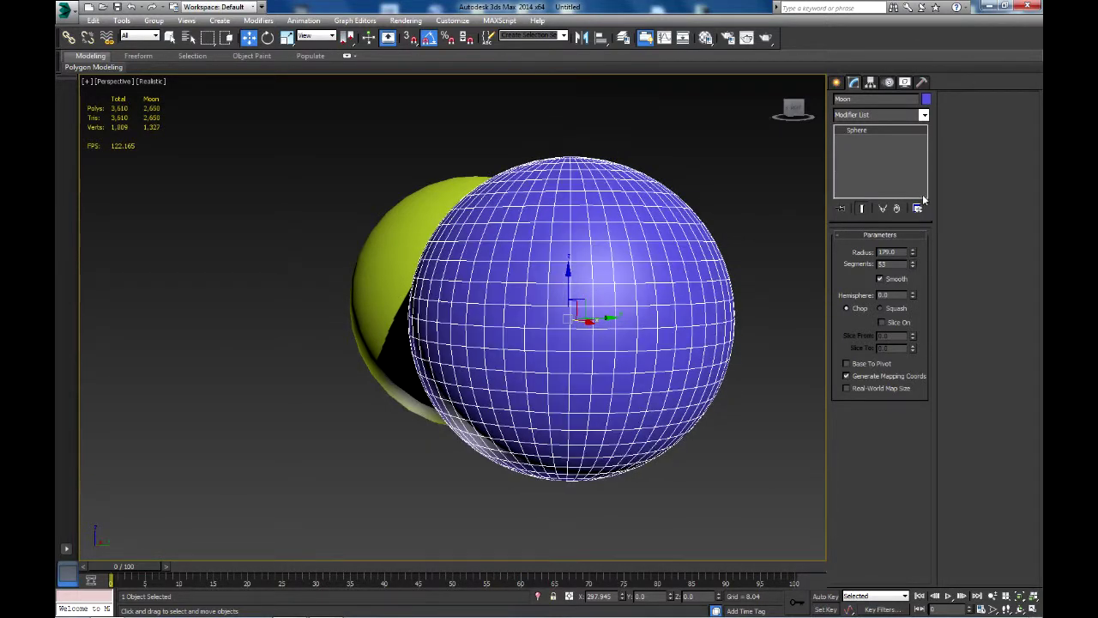
right_click(642, 327)
mouse_move(738, 418)
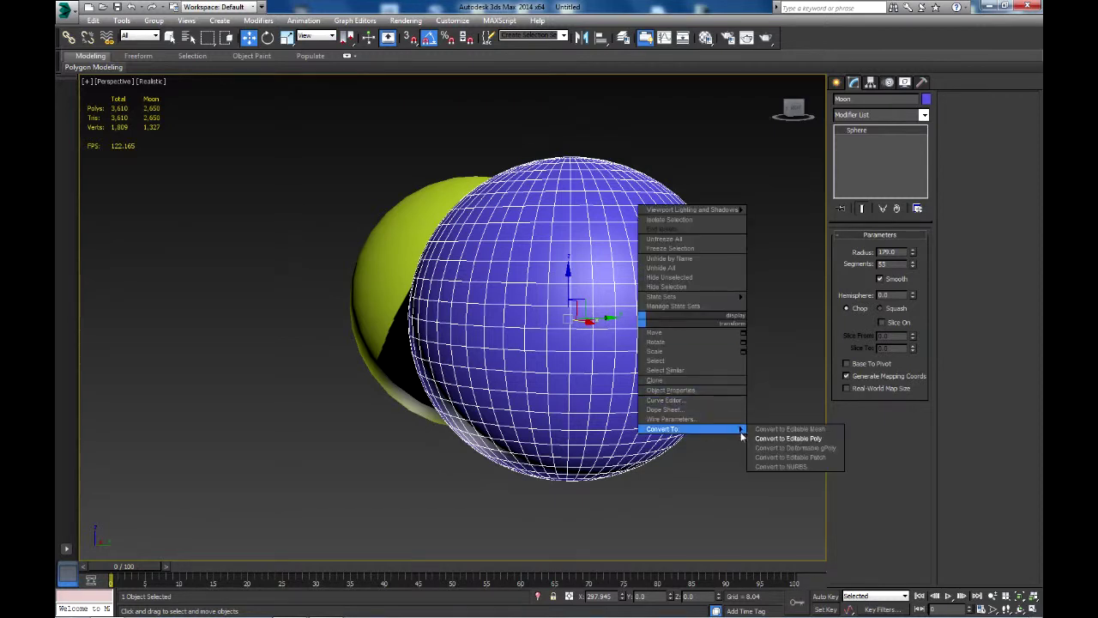
left_click(787, 437)
- Delete all of the Moon's polygons except a single one near the middle of its side
left_click(893, 248)
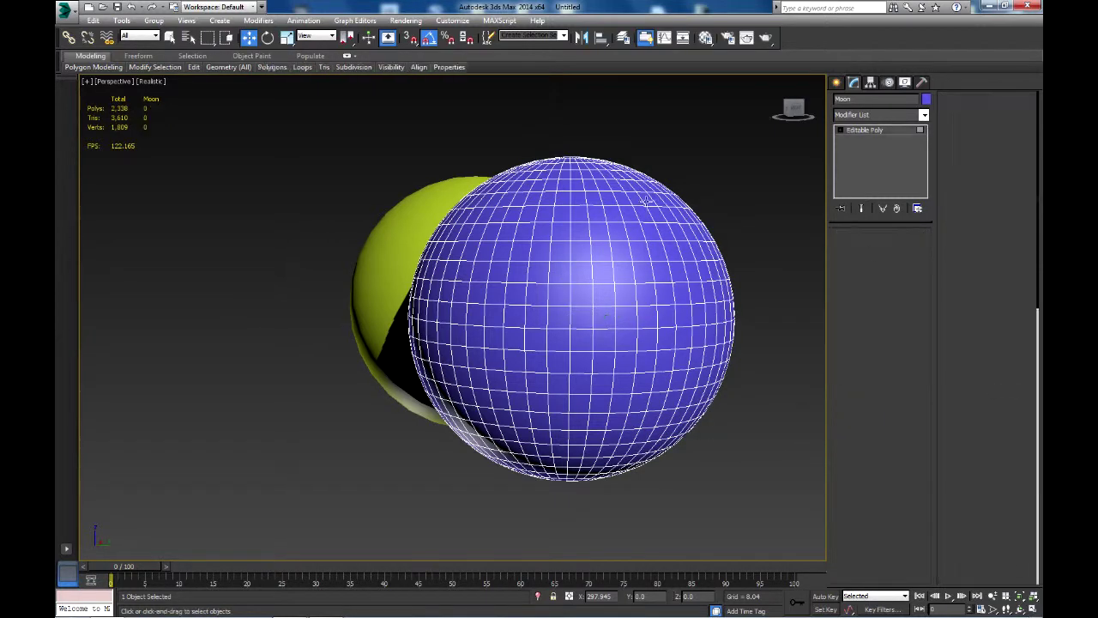
left_click_drag(594, 314, 775, 544)
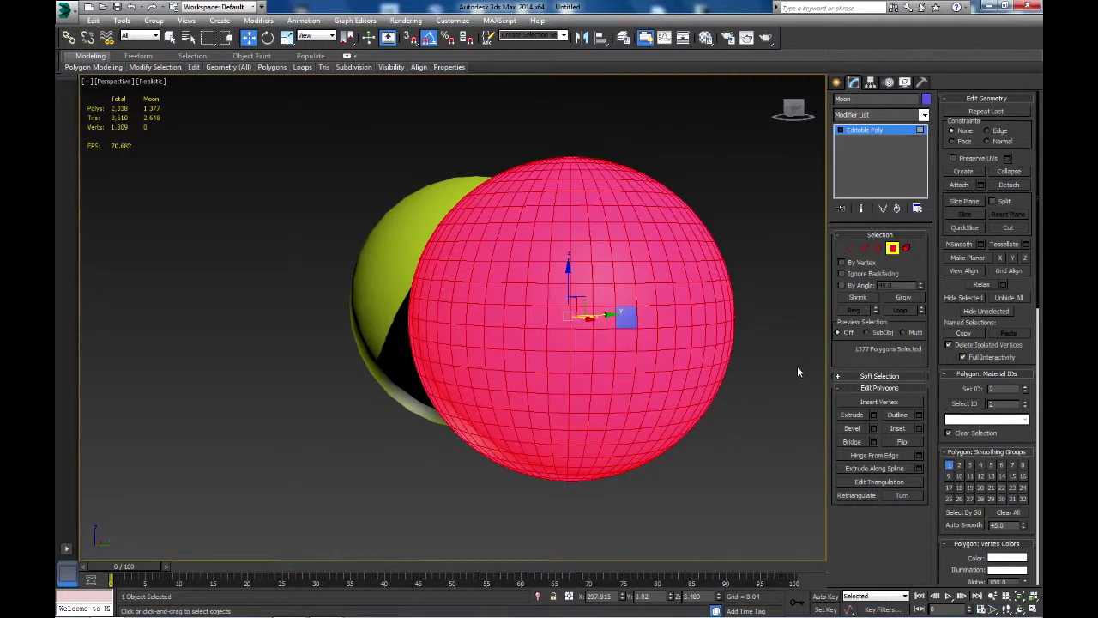
key("Delete")
- Flip the remaining Moon polygon so that it faces inward, and clear the polygon selection
left_click(626, 315)
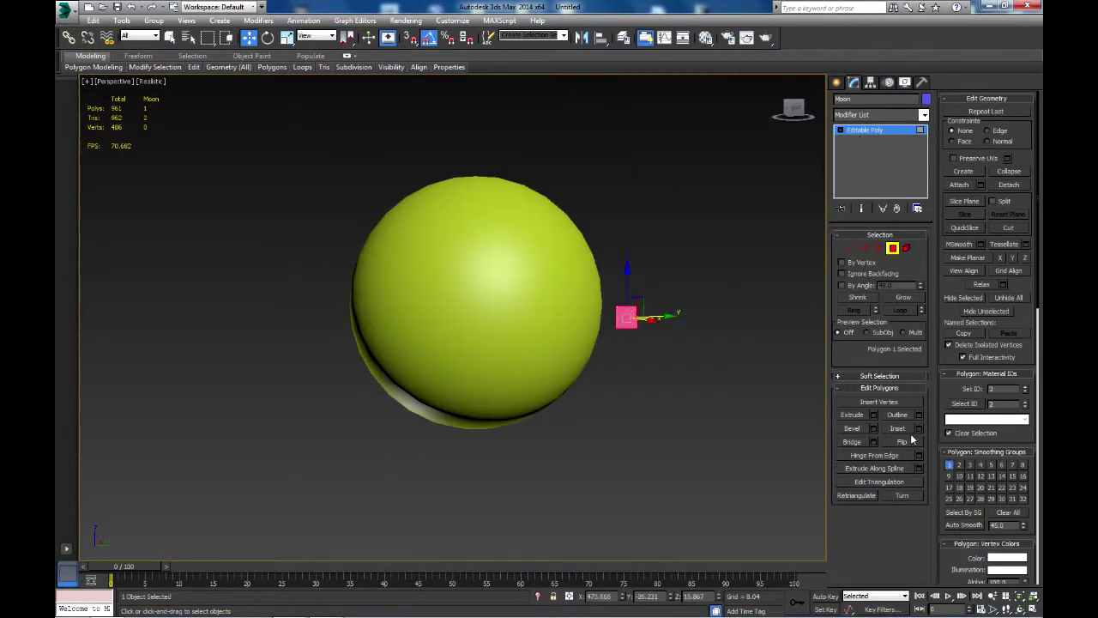
left_click(909, 441)
left_click(703, 303)
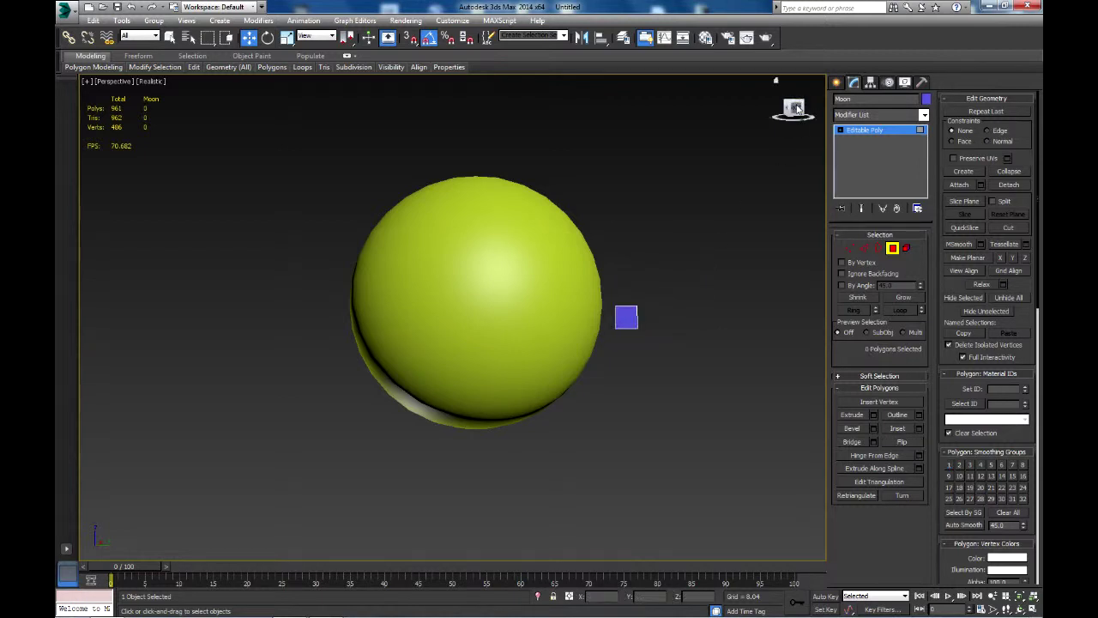
- Leave polygon editing and rotate the Moon polygon -55 degrees about its Y axis, then select the large sphere
left_click_drag(794, 110, 777, 110)
middle_click_drag(569, 325, 300, 356, "alt")
left_click_drag(793, 104, 791, 117)
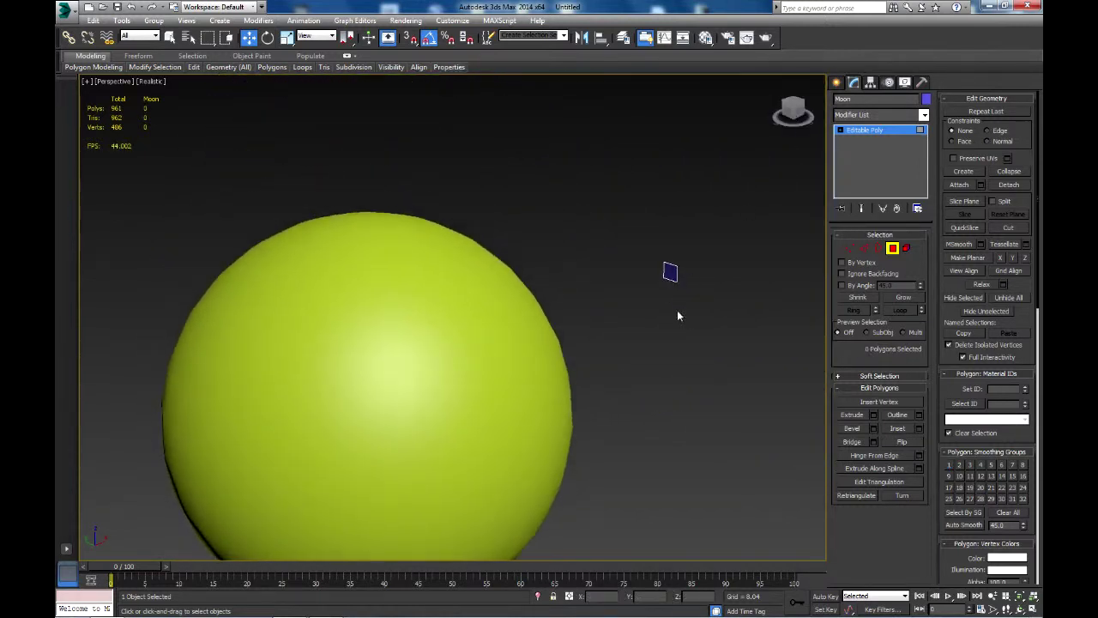
scroll(653, 315, "up", 4)
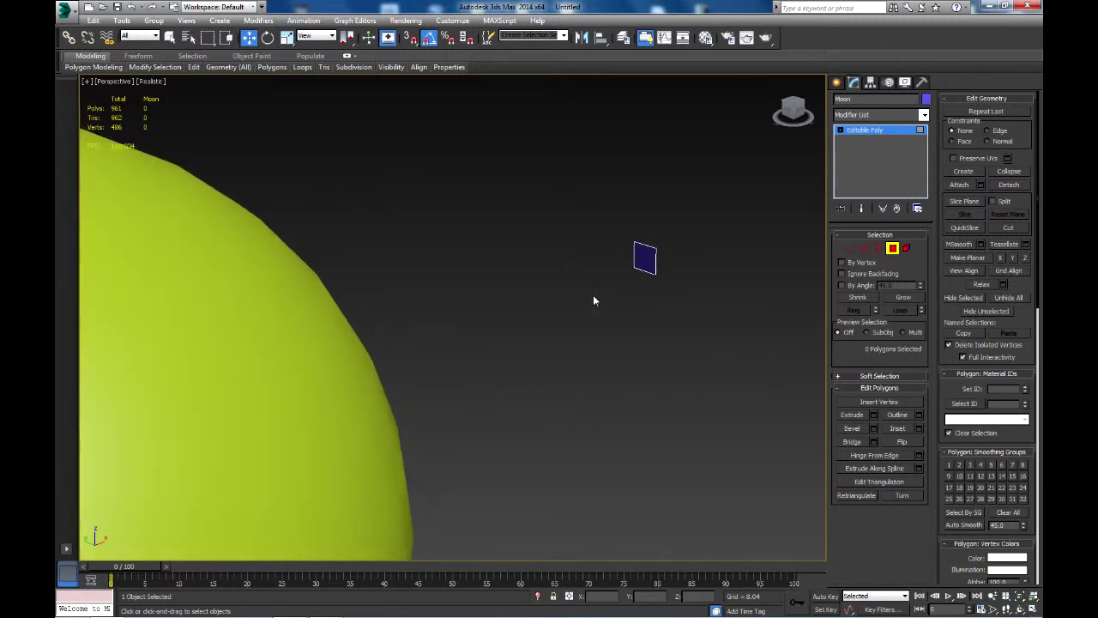
key("ctrl+b")
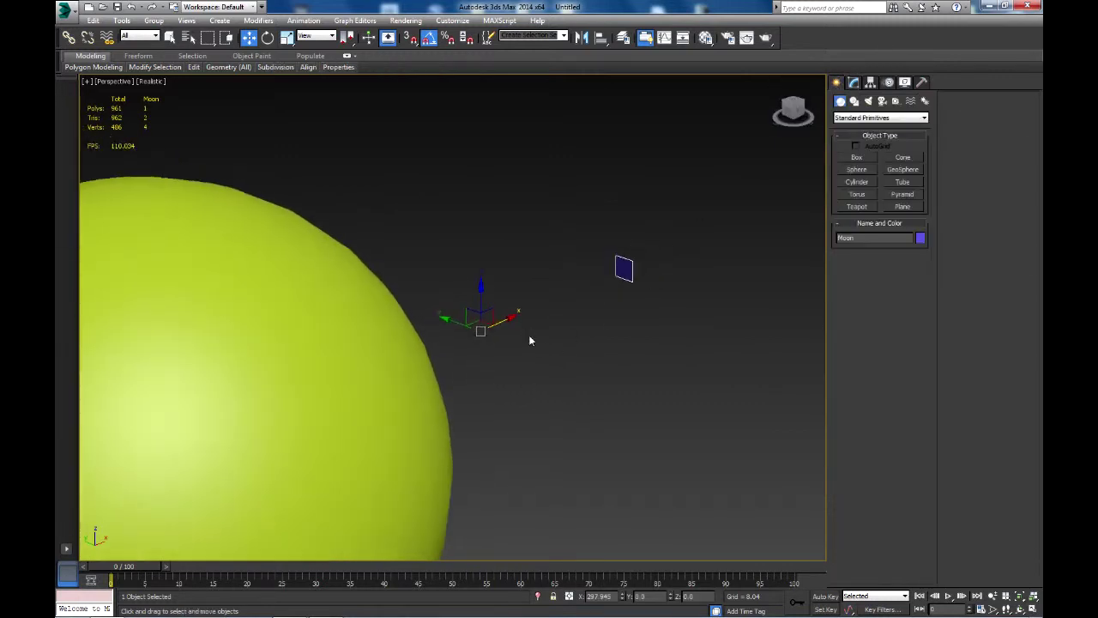
left_click(267, 37)
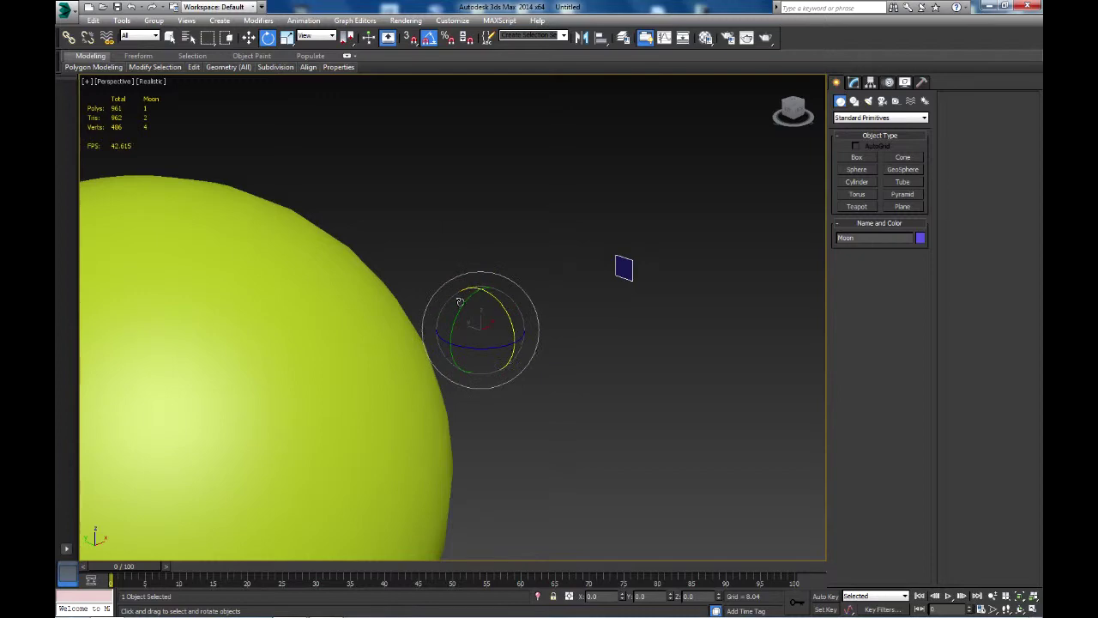
left_click_drag(463, 306, 392, 375)
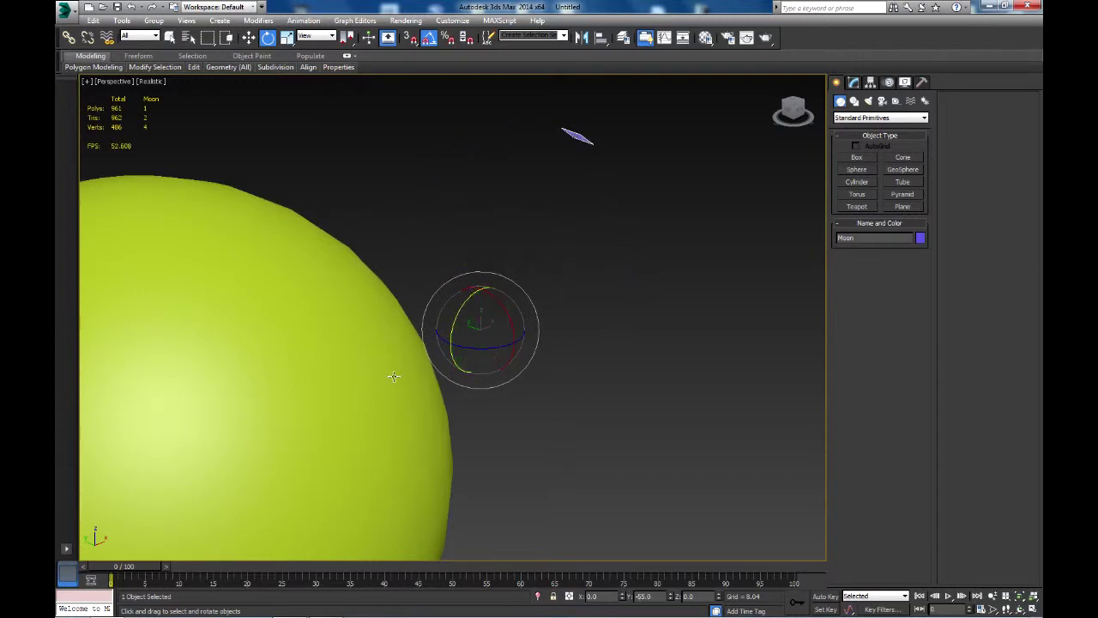
left_click(392, 375)
key("z")
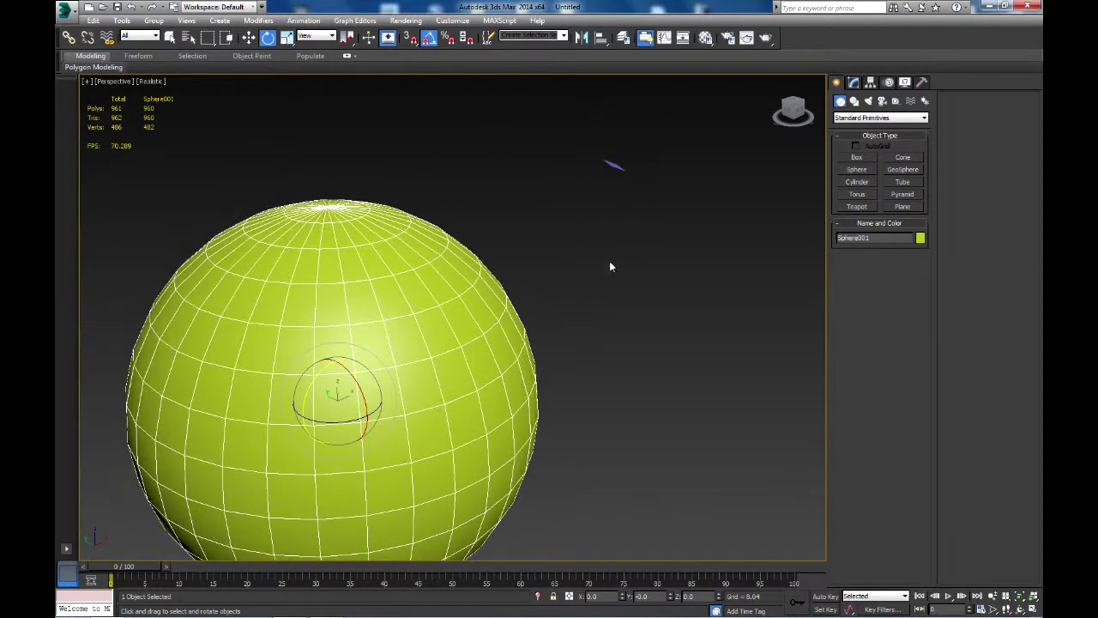
- Rotate the Moon polygon again around its distant pivot and compare it with the large sphere
left_click(614, 166)
left_click_drag(555, 326, 524, 282)
middle_click_drag(684, 236, 716, 188)
left_click(705, 250)
left_click(369, 351)
middle_click_drag(400, 404, 465, 347)
mouse_move(797, 117)
left_mouse_down()
mouse_move(815, 113)
mouse_move(794, 106)
left_mouse_up()
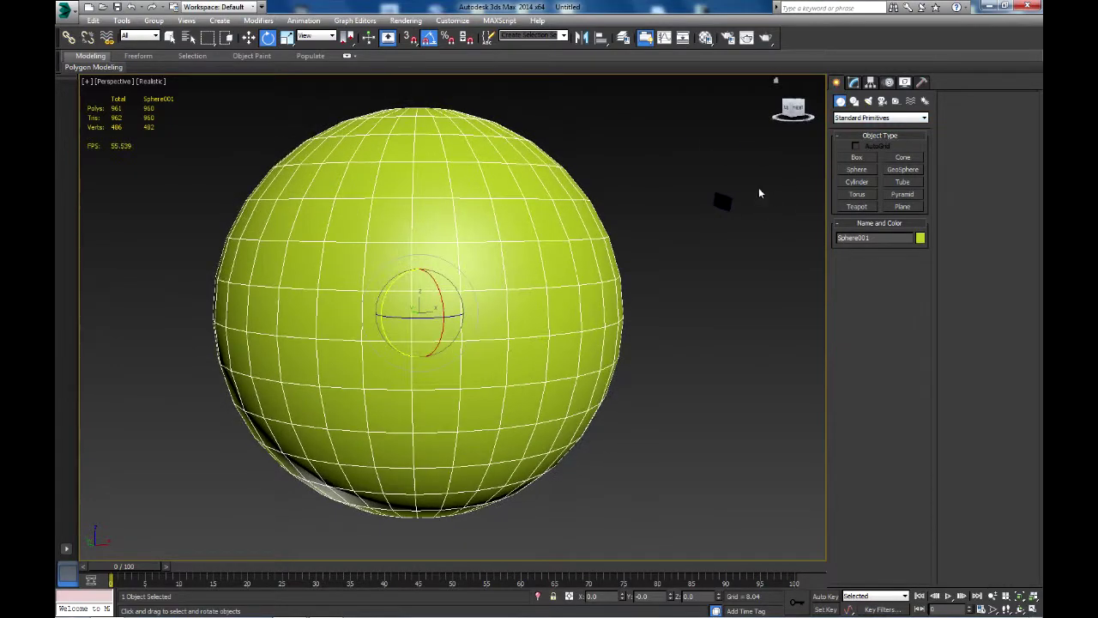
left_click(681, 304)
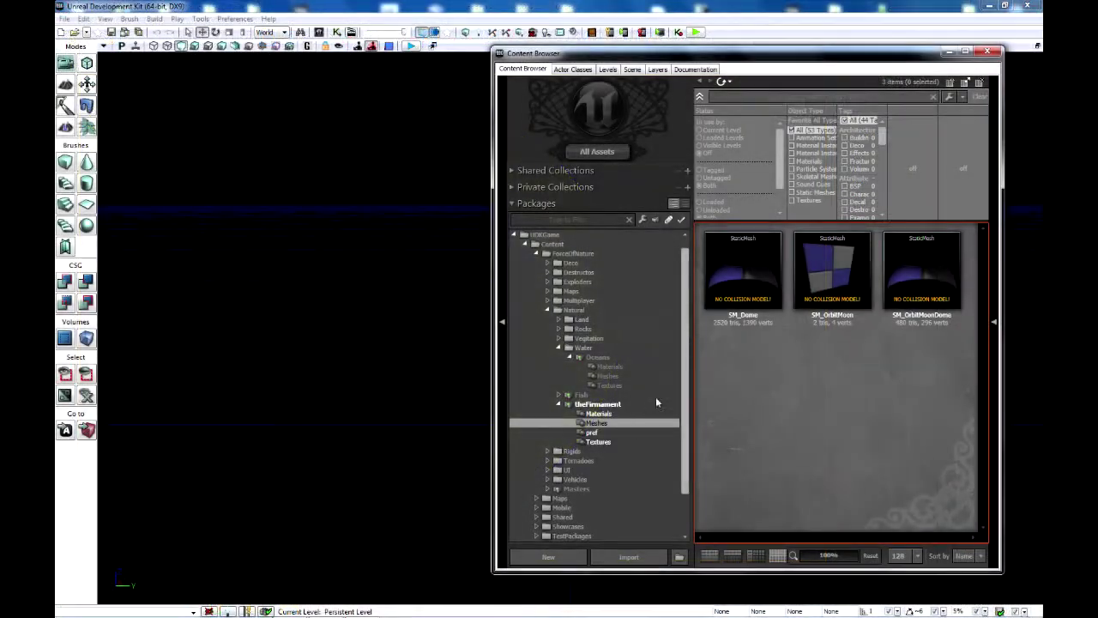
- Open the SM_OrbitMoonDome mesh in the Static Mesh Editor and display its UV overlay
left_click(848, 271)
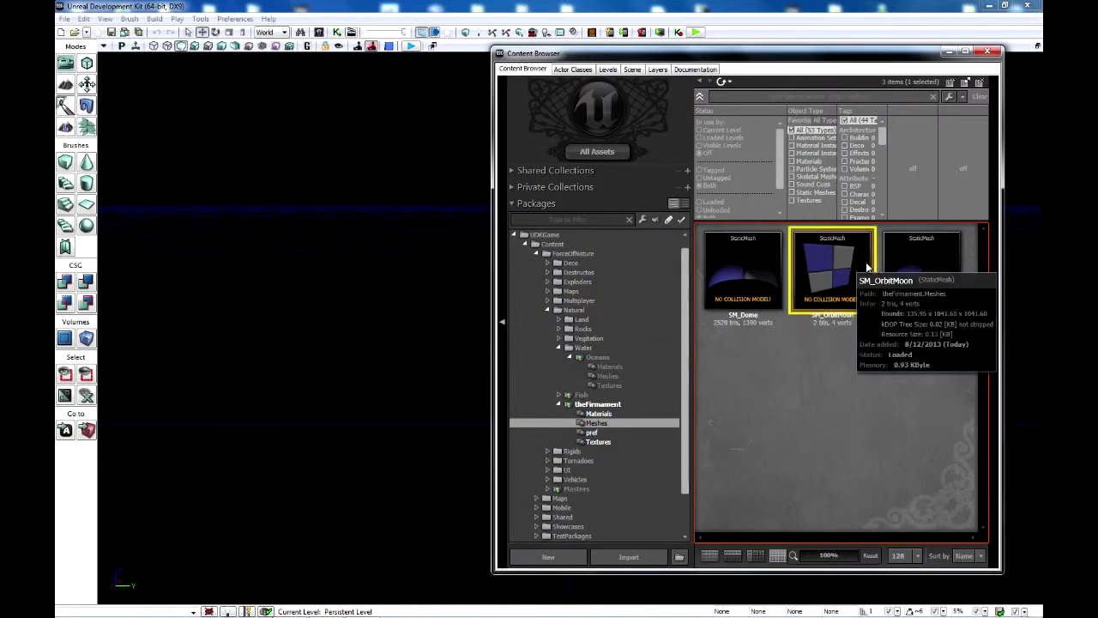
left_click(918, 271)
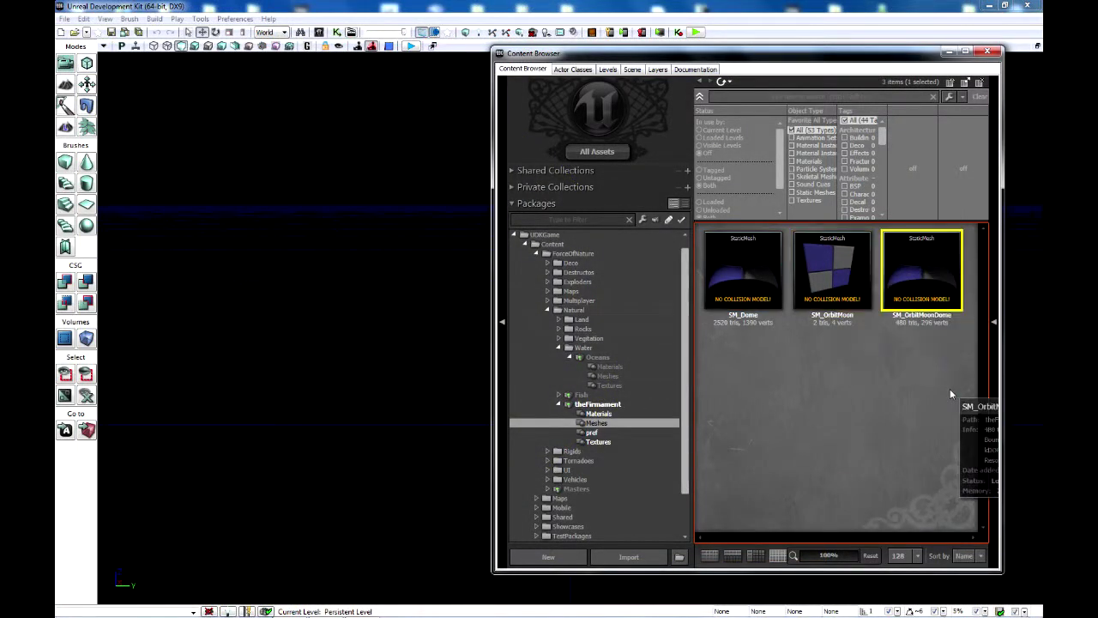
double_click(938, 270)
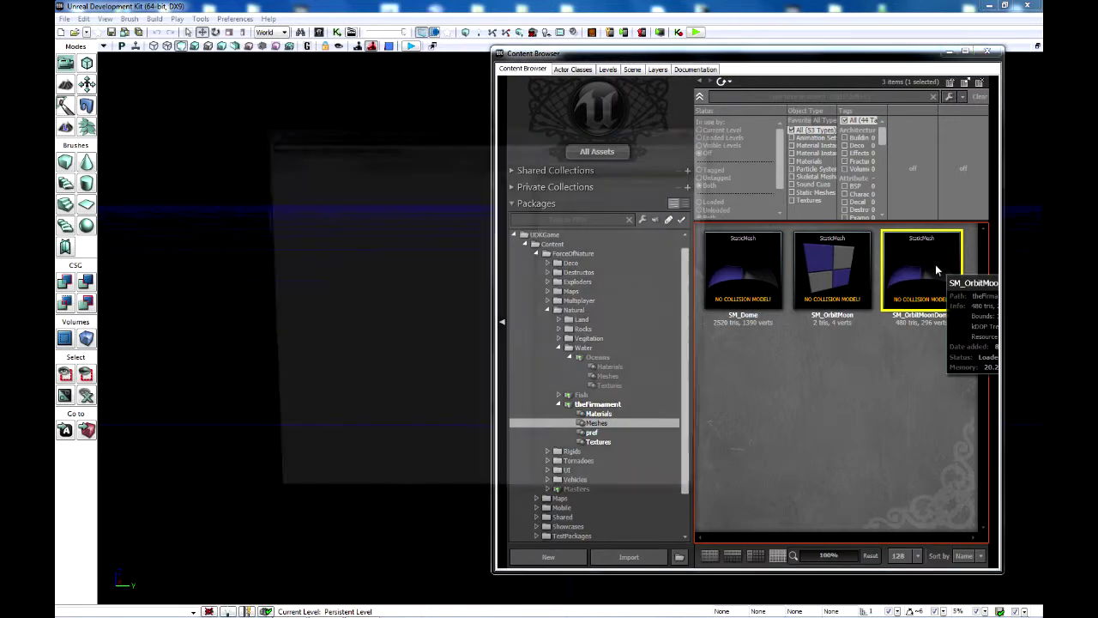
left_click(283, 160)
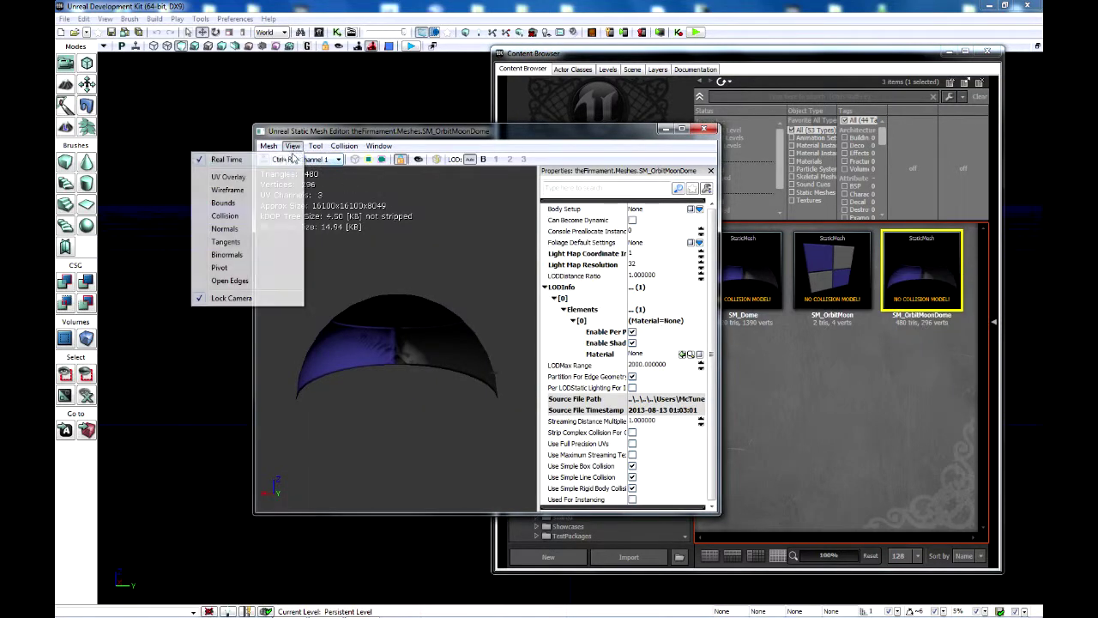
left_click(258, 180)
- Compare the dome mesh's UV channels 0 to 3 and close the Static Mesh Editor
left_click(338, 160)
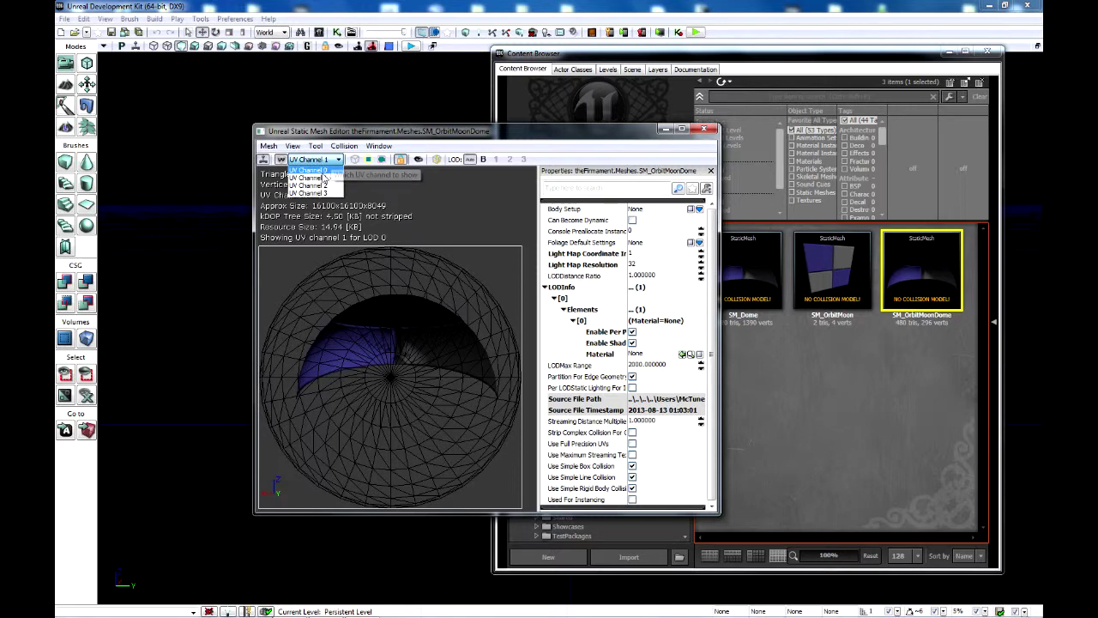
left_click(317, 170)
left_click(338, 159)
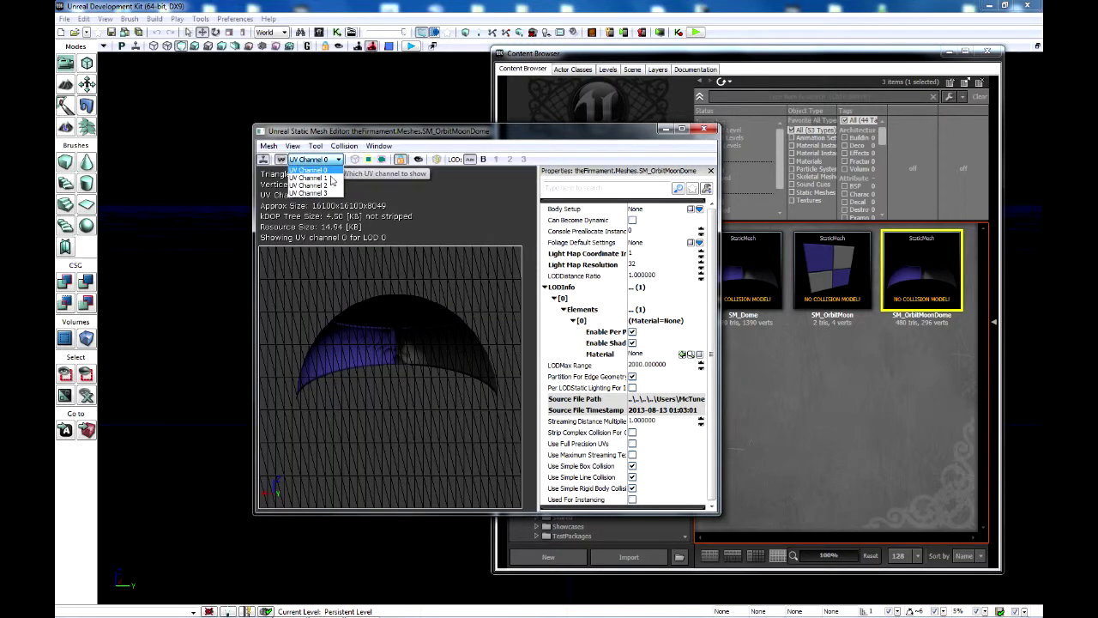
left_click(317, 176)
left_click(338, 160)
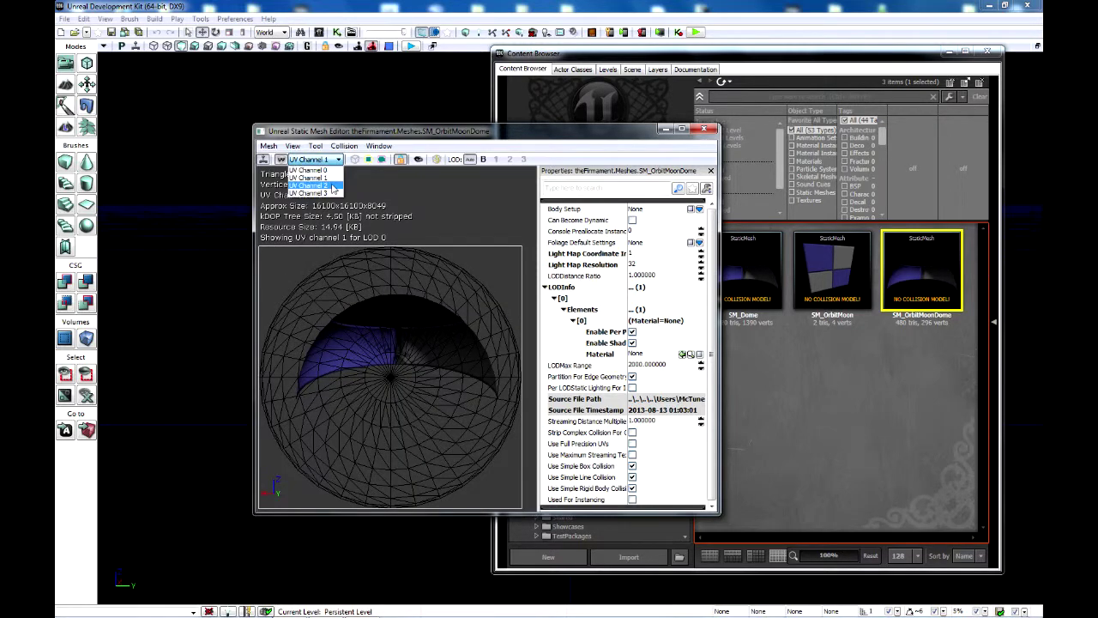
left_click(333, 182)
left_click(338, 160)
left_click(333, 191)
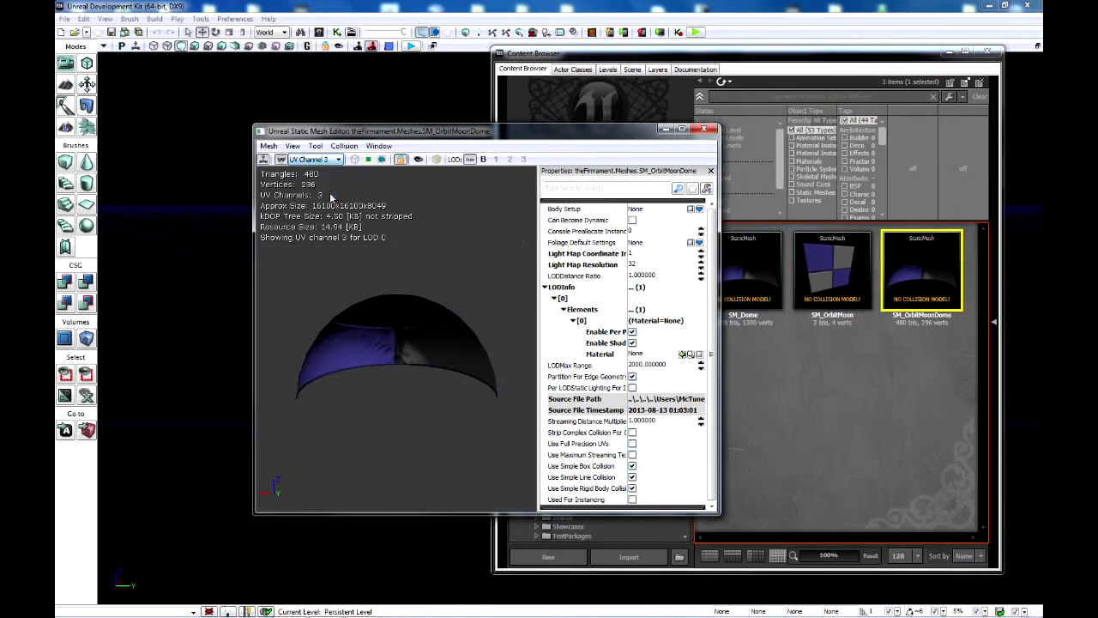
left_click(338, 159)
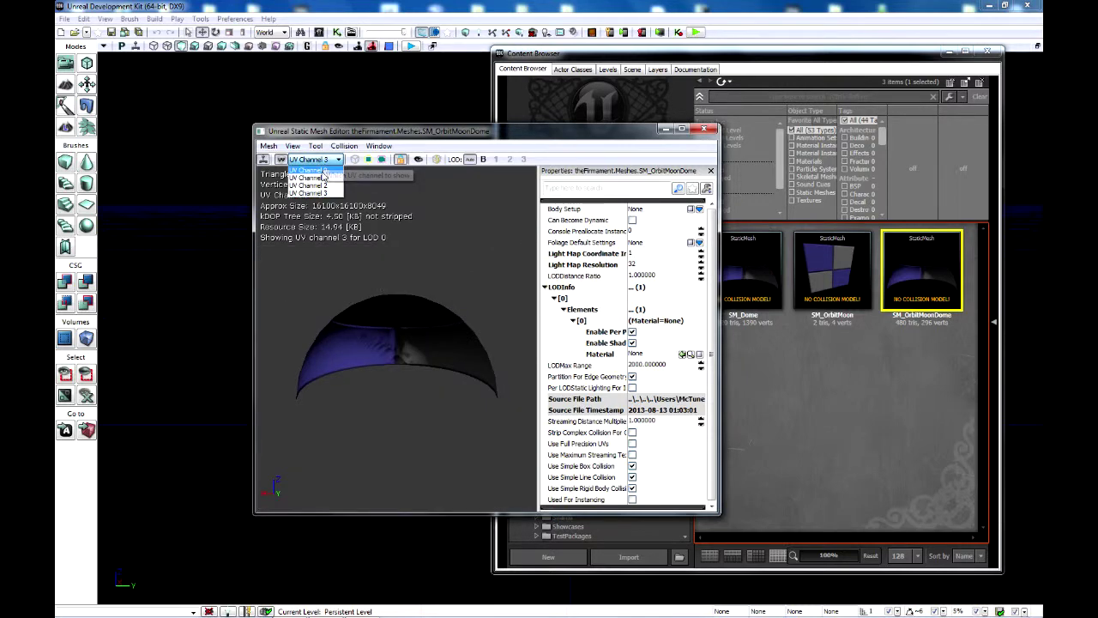
left_click(317, 168)
left_click(702, 130)
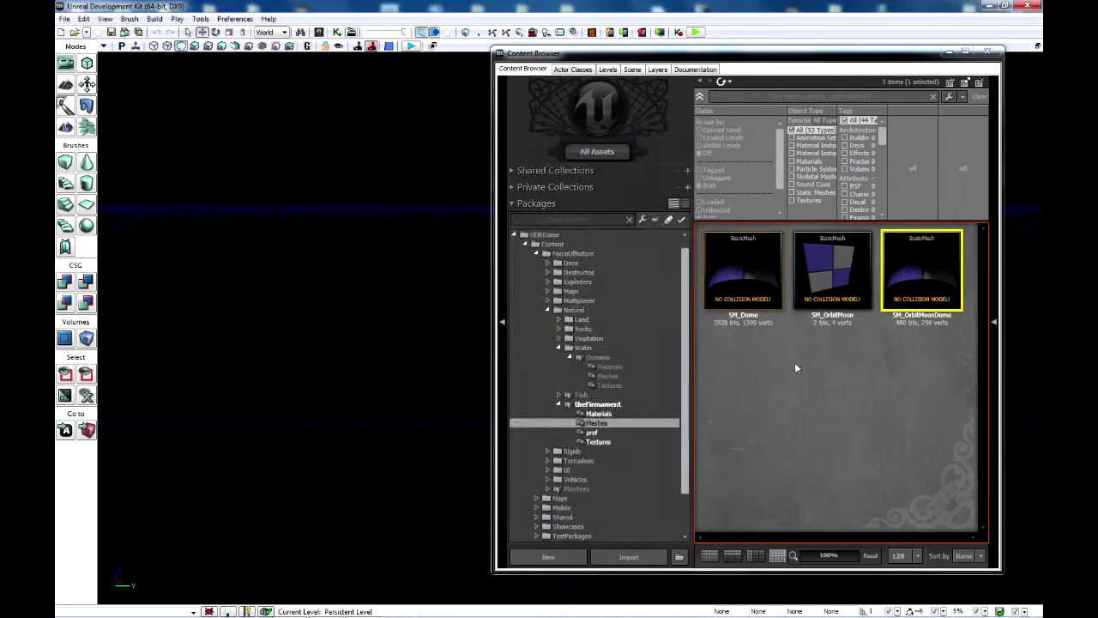
- Browse to the Materials group of theFirmament package and open M_OrbitMoonDome in the Material Editor
left_click(639, 419)
left_click(637, 413)
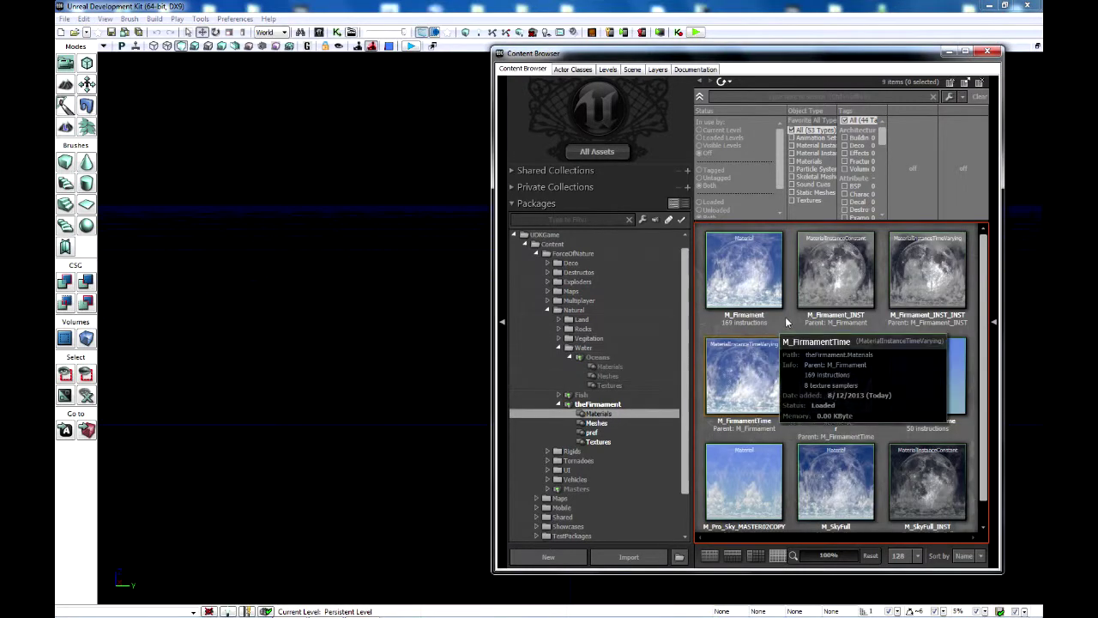
scroll(790, 327, "down", 1)
left_click(948, 352)
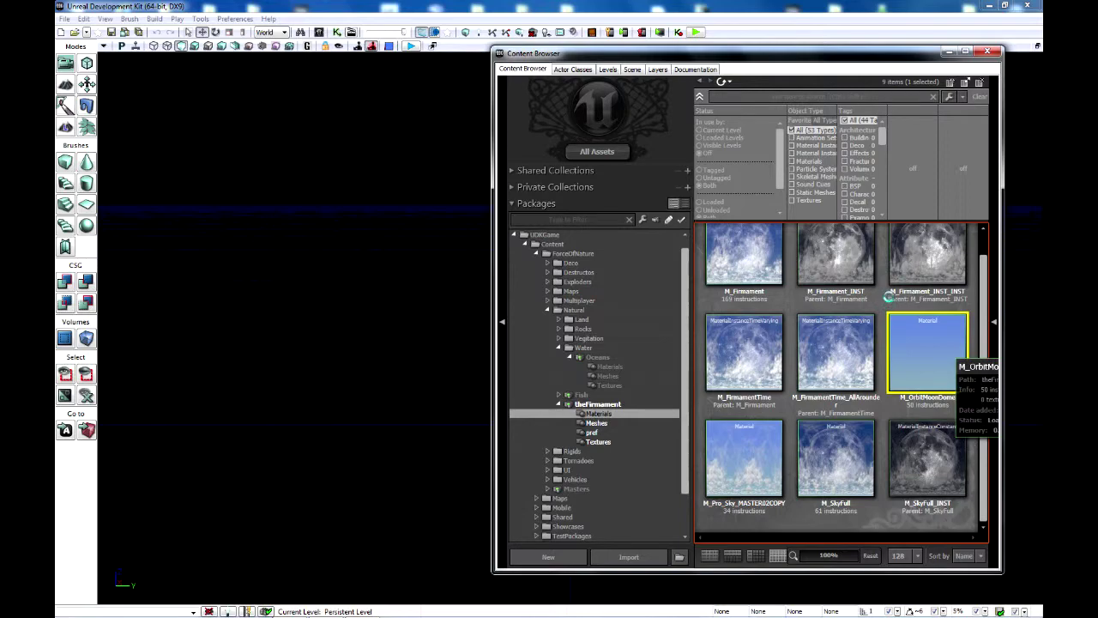
double_click(888, 317)
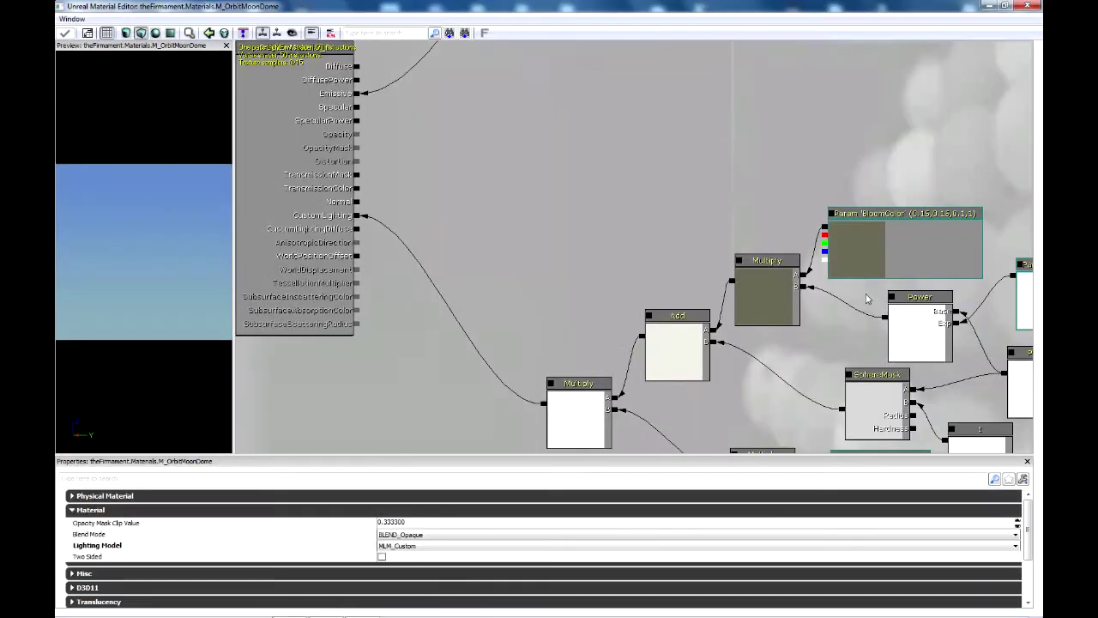
- Examine the ColorGradient and Gradient Towards Sun node networks of M_OrbitMoonDome, and close the material
left_click_drag(767, 137, 559, 202)
scroll(584, 232, "down", 8)
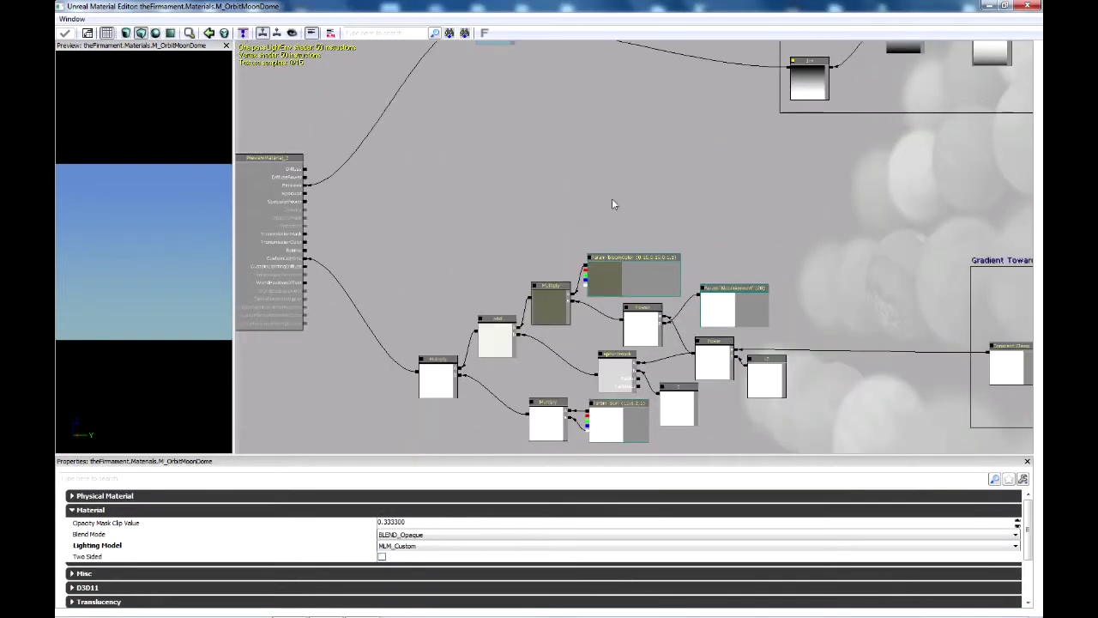
scroll(607, 165, "up", 3)
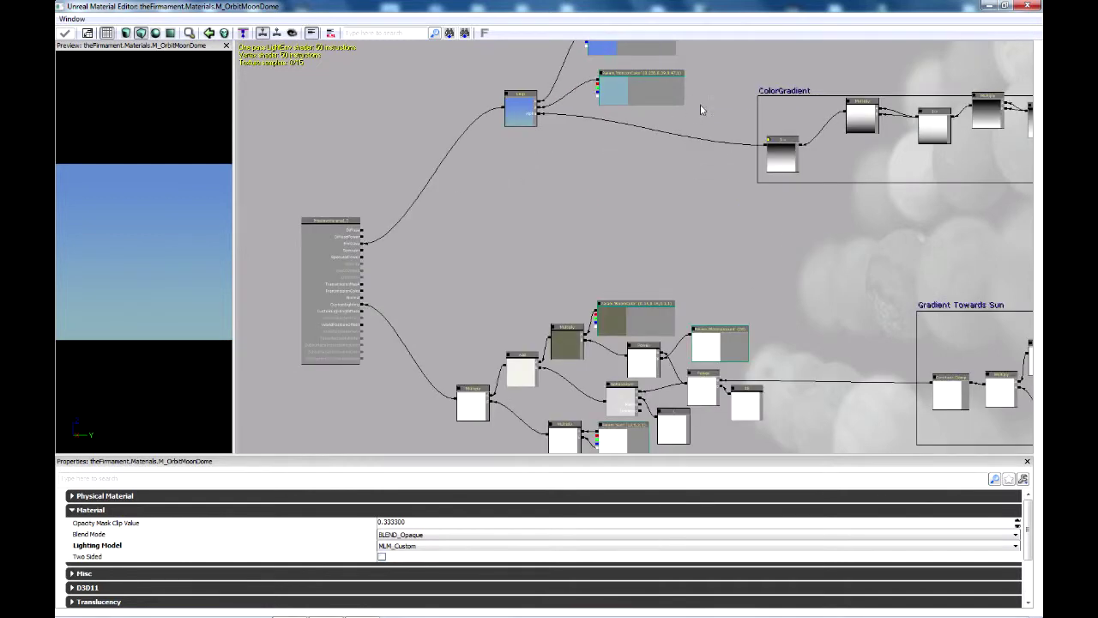
left_click_drag(770, 247, 726, 83)
scroll(608, 211, "up", 3)
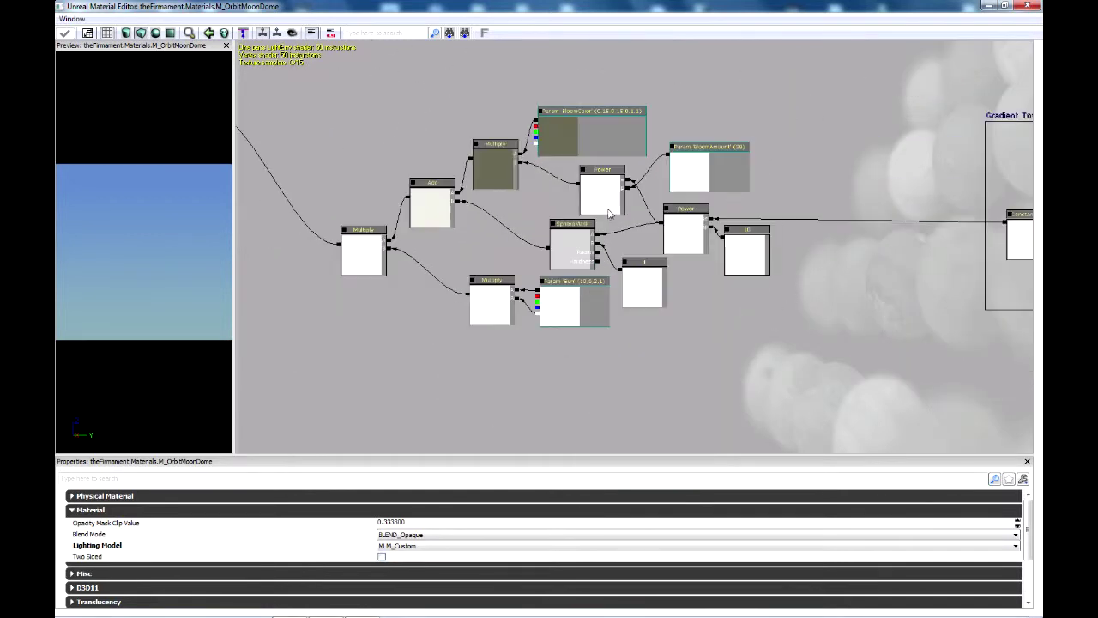
scroll(606, 194, "down", 3)
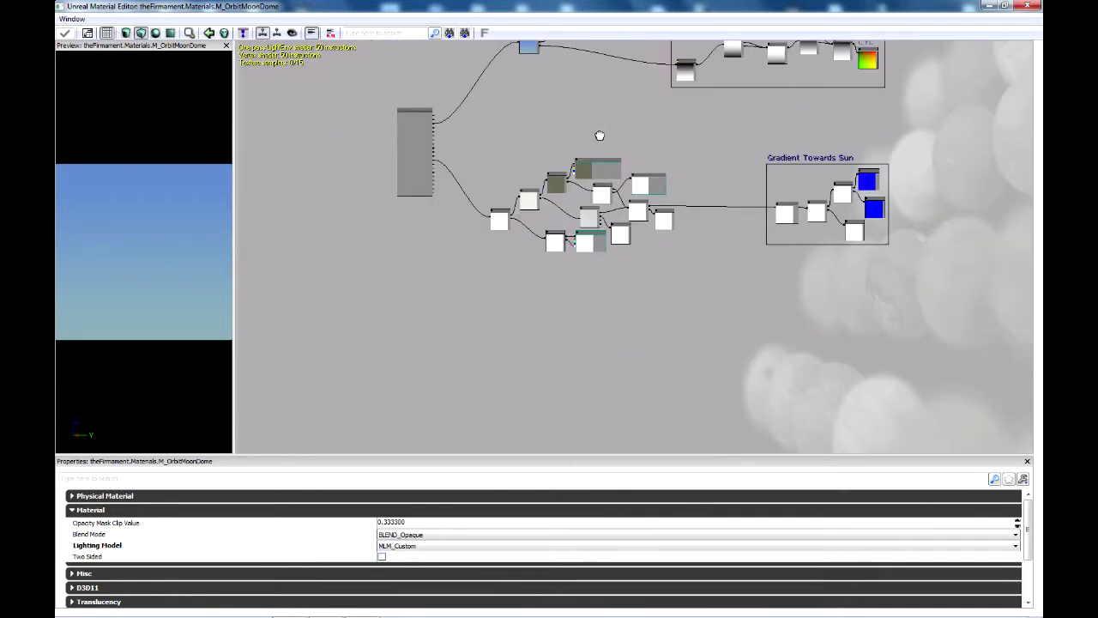
left_click_drag(600, 135, 591, 208)
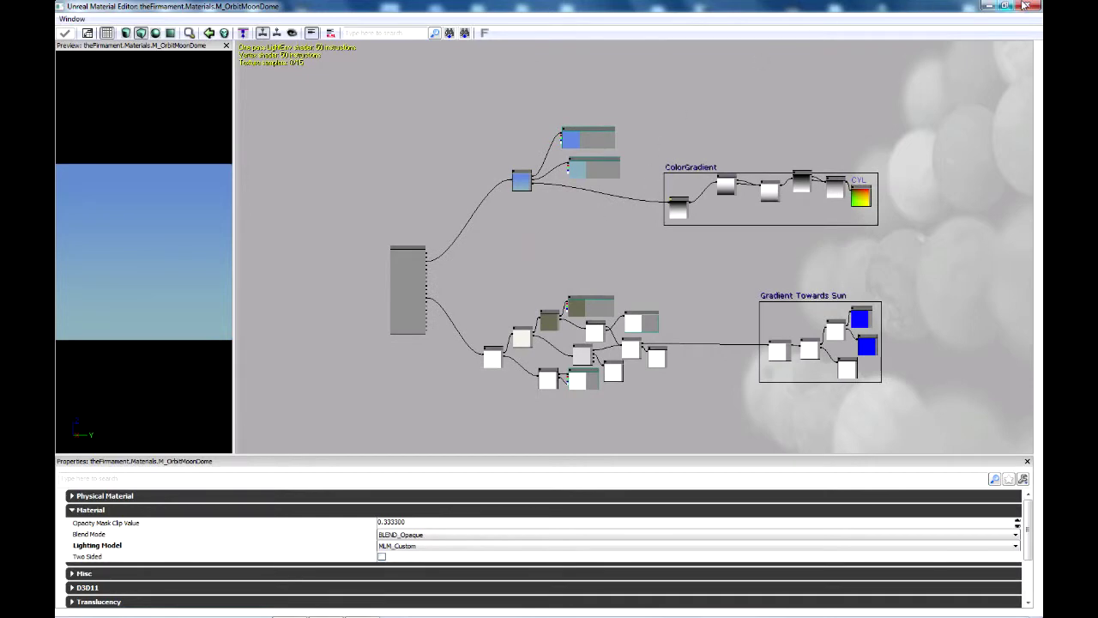
scroll(674, 214, "up", 4)
left_click_drag(835, 232, 687, 14)
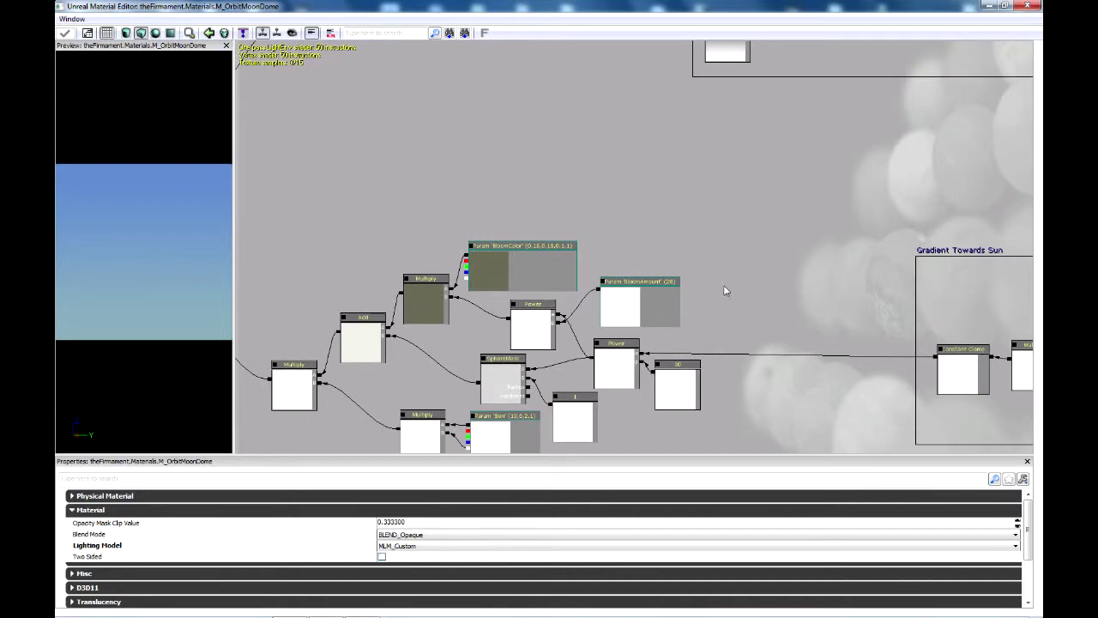
left_click_drag(775, 297, 529, 227)
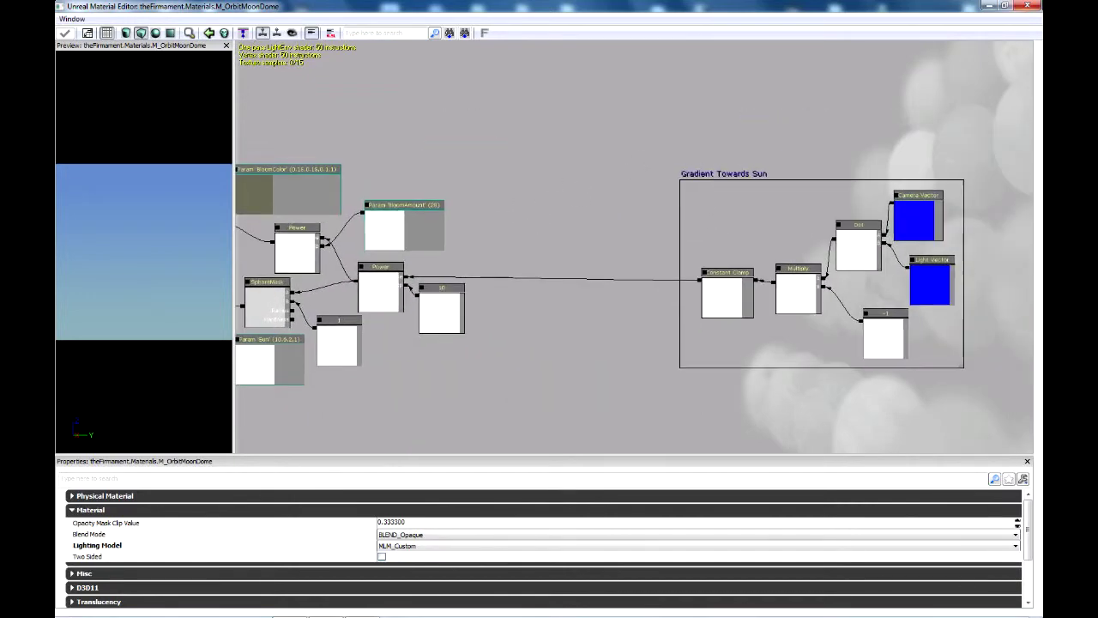
left_click(1028, 7)
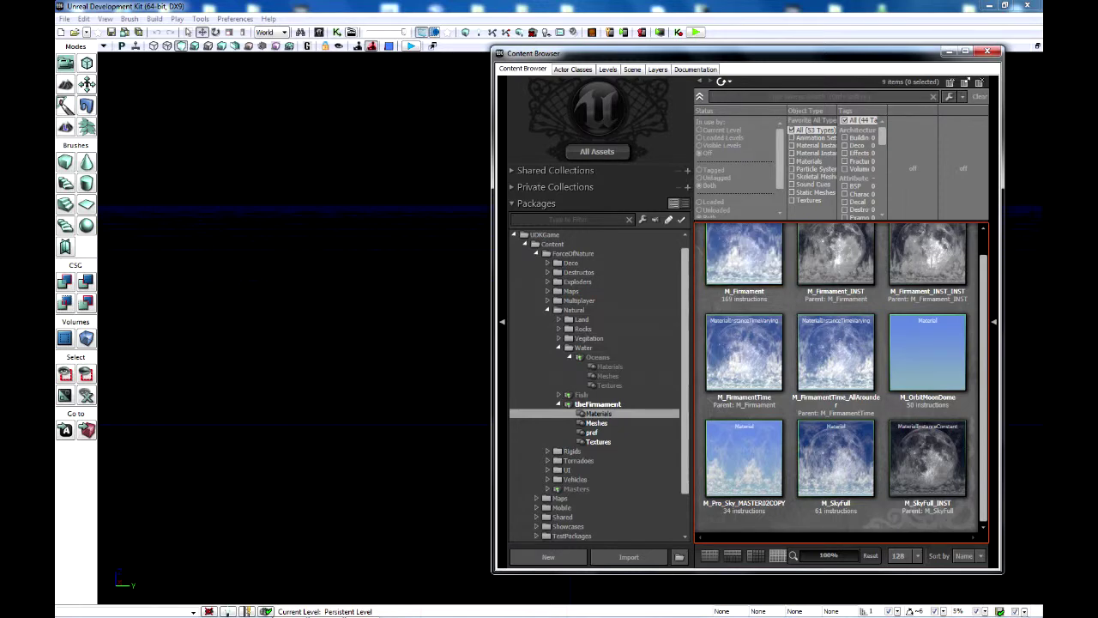
- Search all assets for "sky", look through the procedural sky materials and check the M_Procedural_Sky_Foreground_Clouds material
left_click(721, 100)
type("sky")
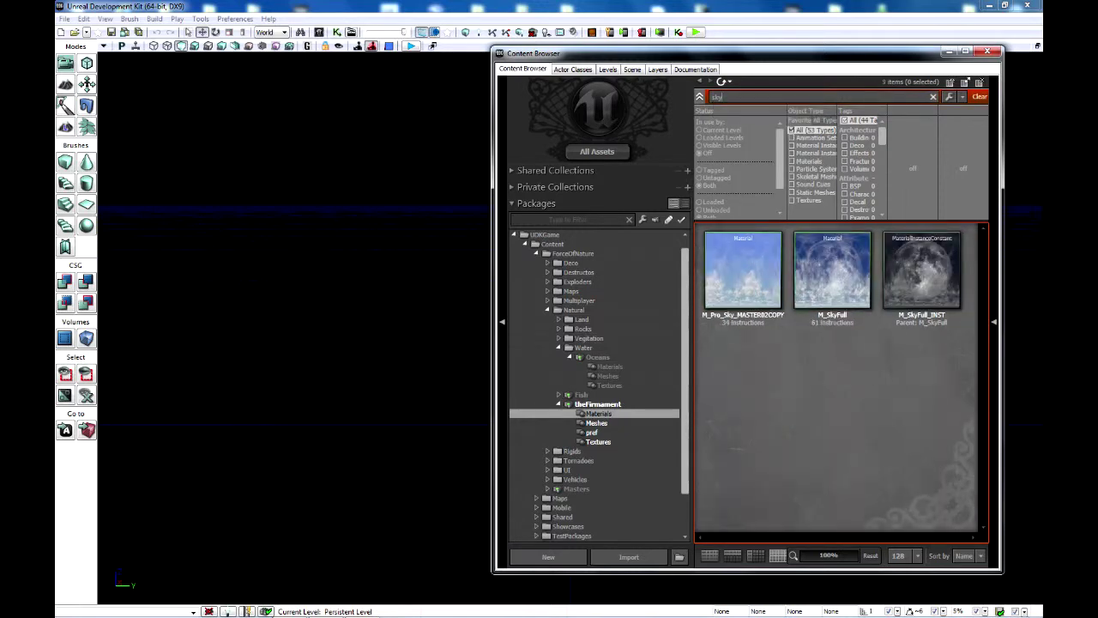
left_click(598, 153)
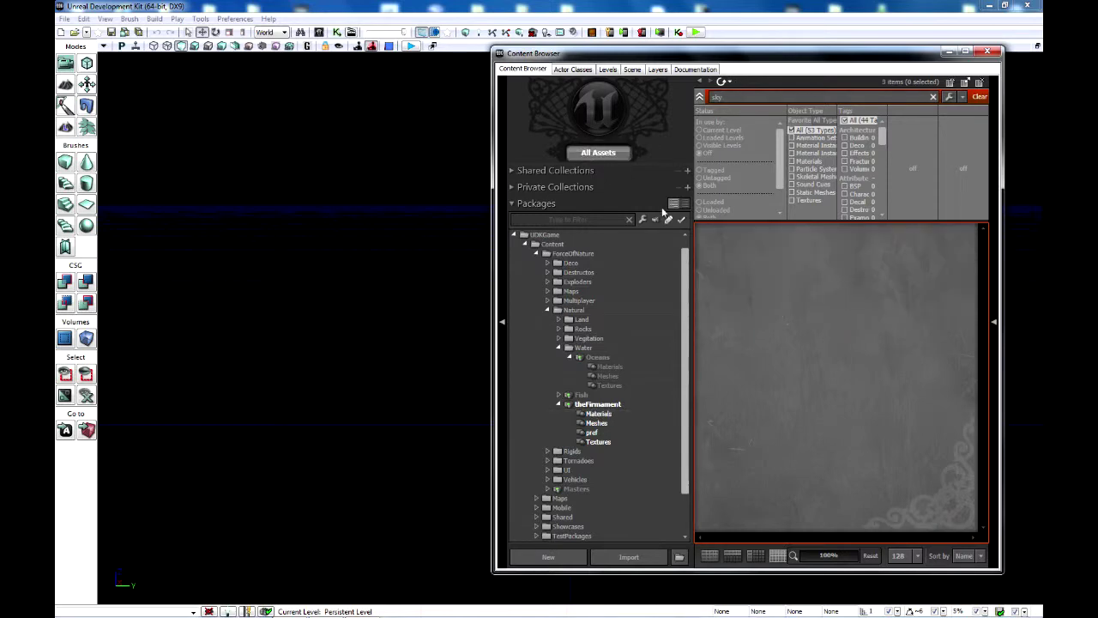
scroll(787, 330, "down", 6)
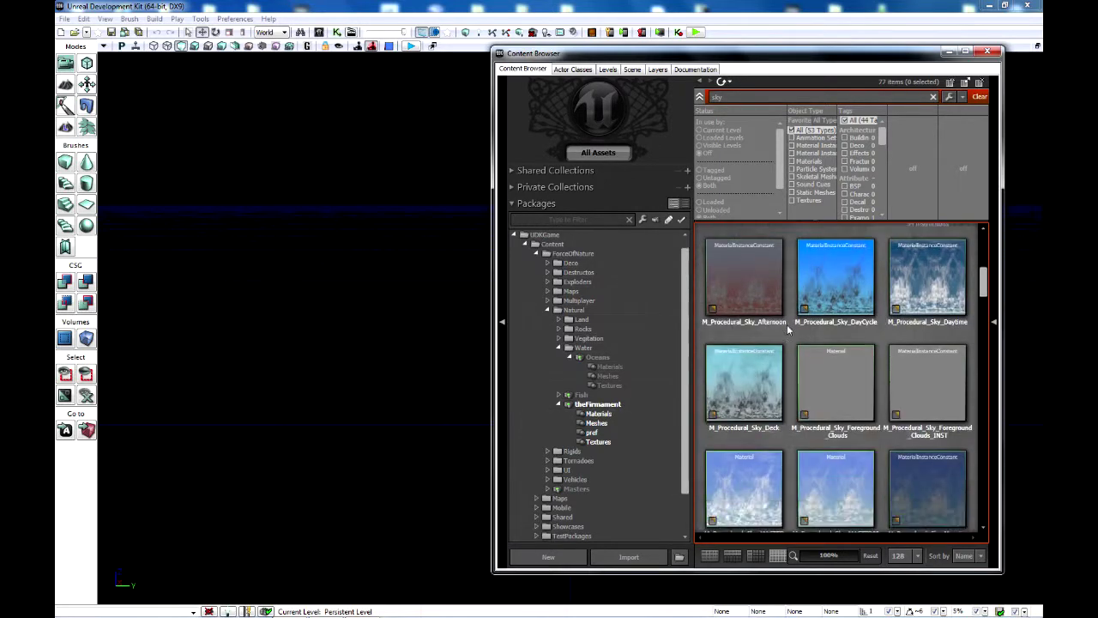
scroll(795, 330, "up", 1)
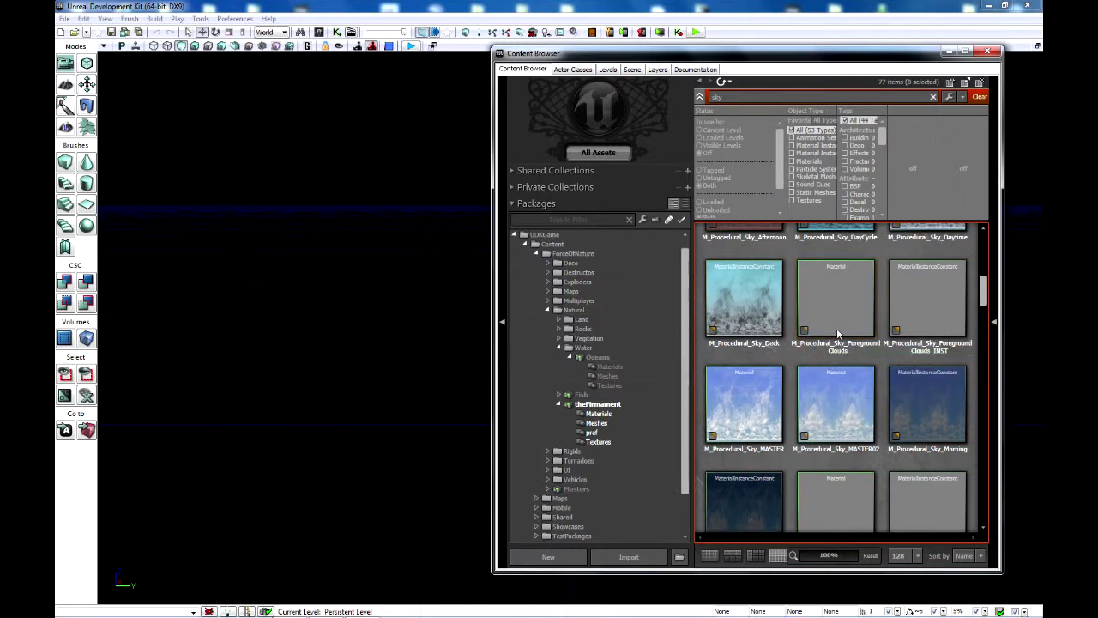
left_click(840, 300)
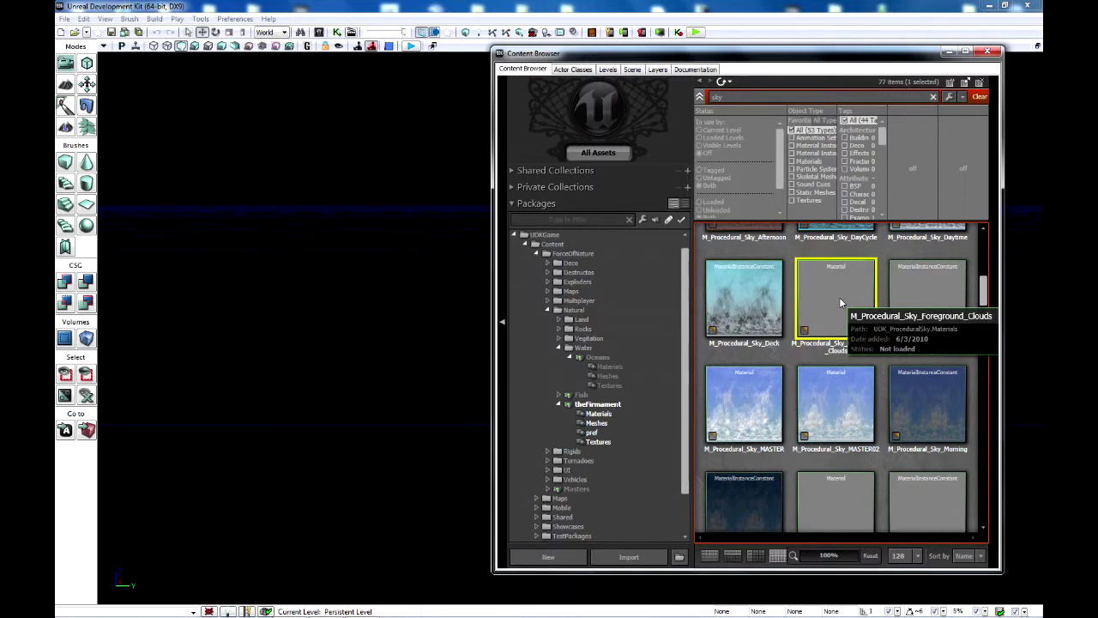
right_click(826, 300)
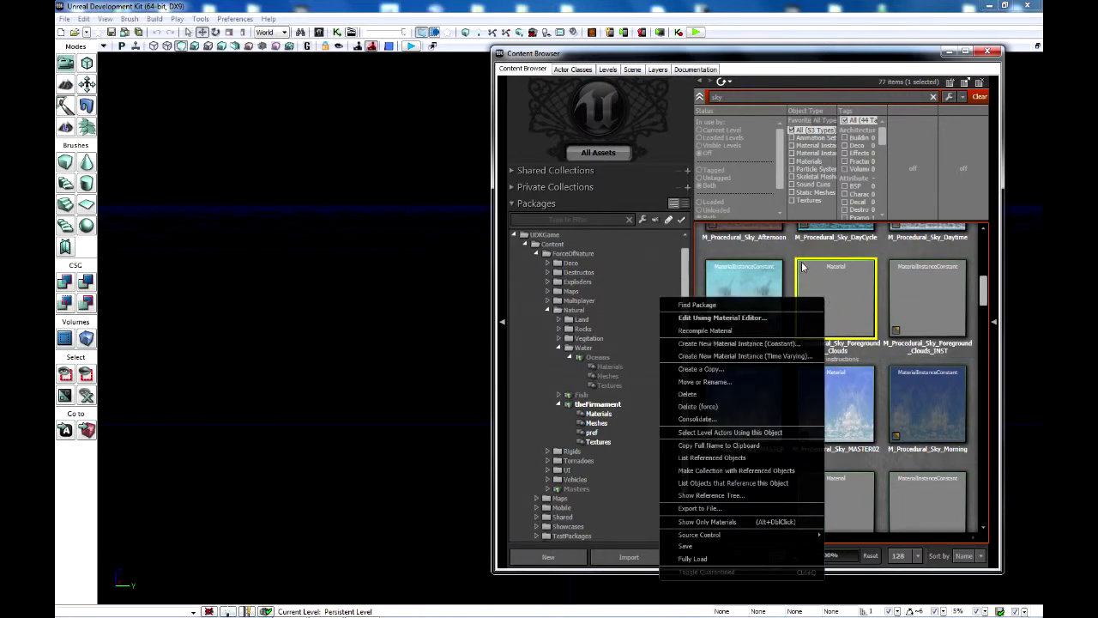
left_click(803, 268)
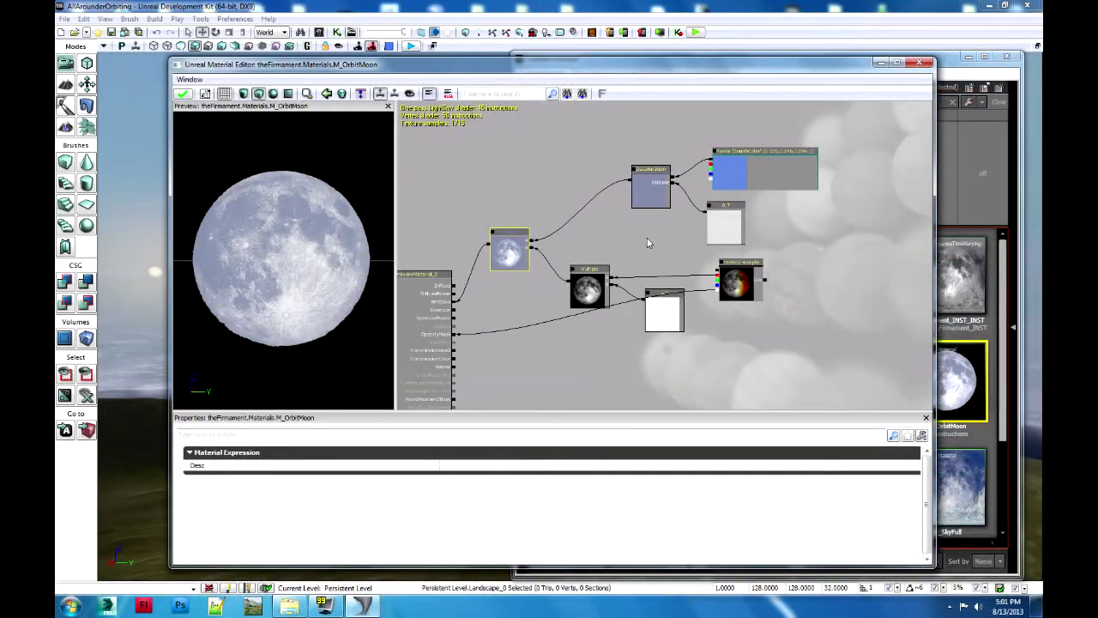
- Move the Desaturation node closer to the Add node in the M_OrbitMoon material graph
scroll(648, 244, "up", 1)
scroll(609, 239, "down", 1)
left_click(656, 181)
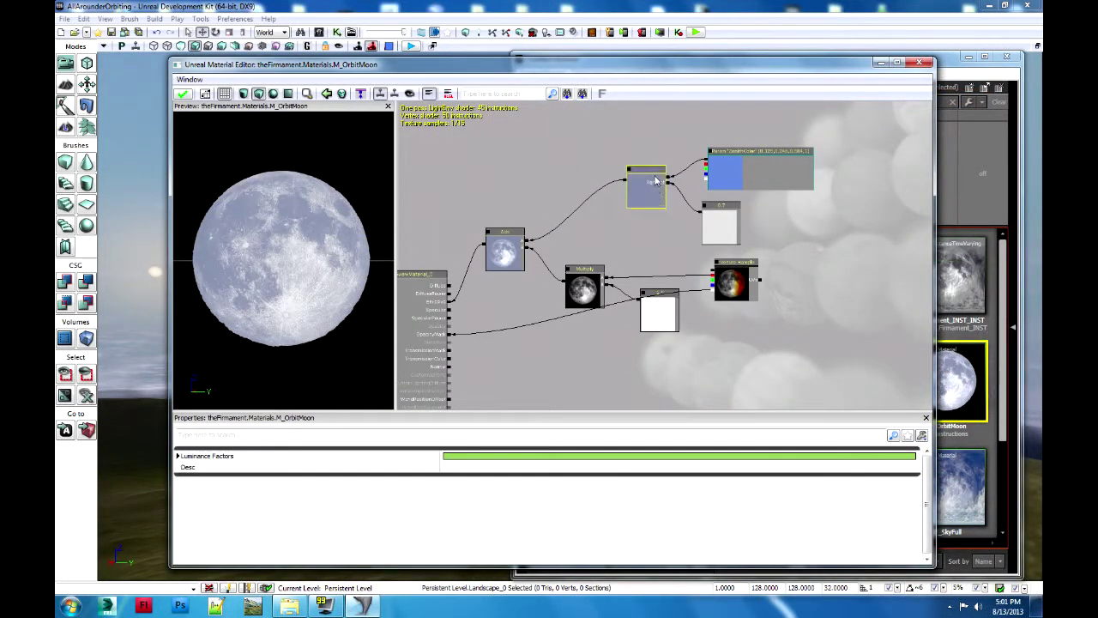
left_click_drag(657, 181, 625, 205)
- Examine the ZenithColor parameter, the moon texture sample and the blend and lighting settings of M_OrbitMoon
left_click(749, 165)
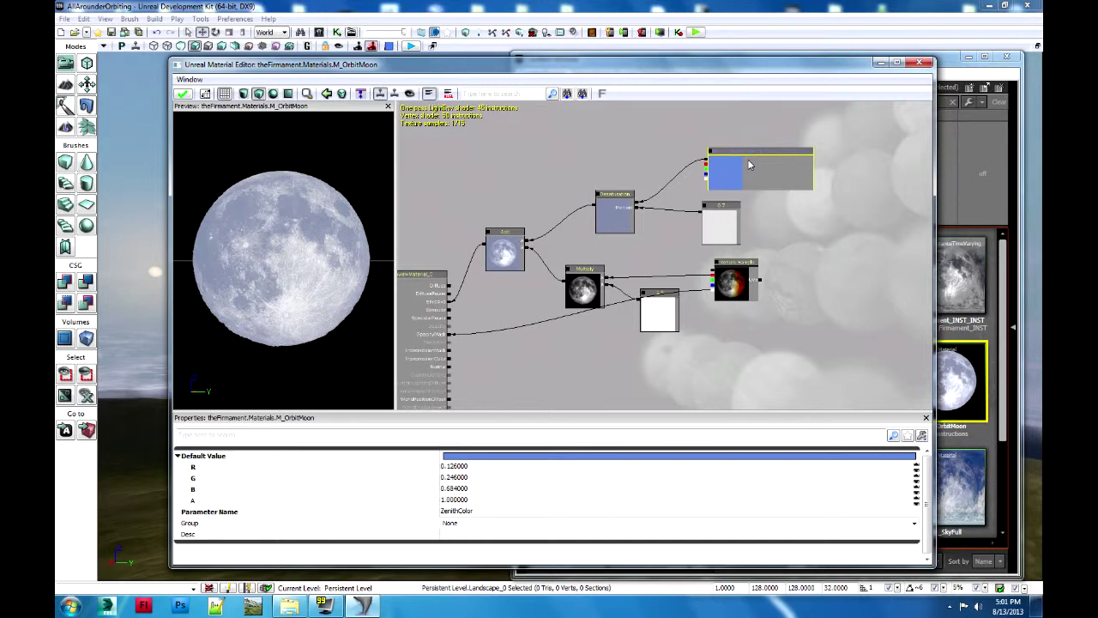
left_click(738, 278)
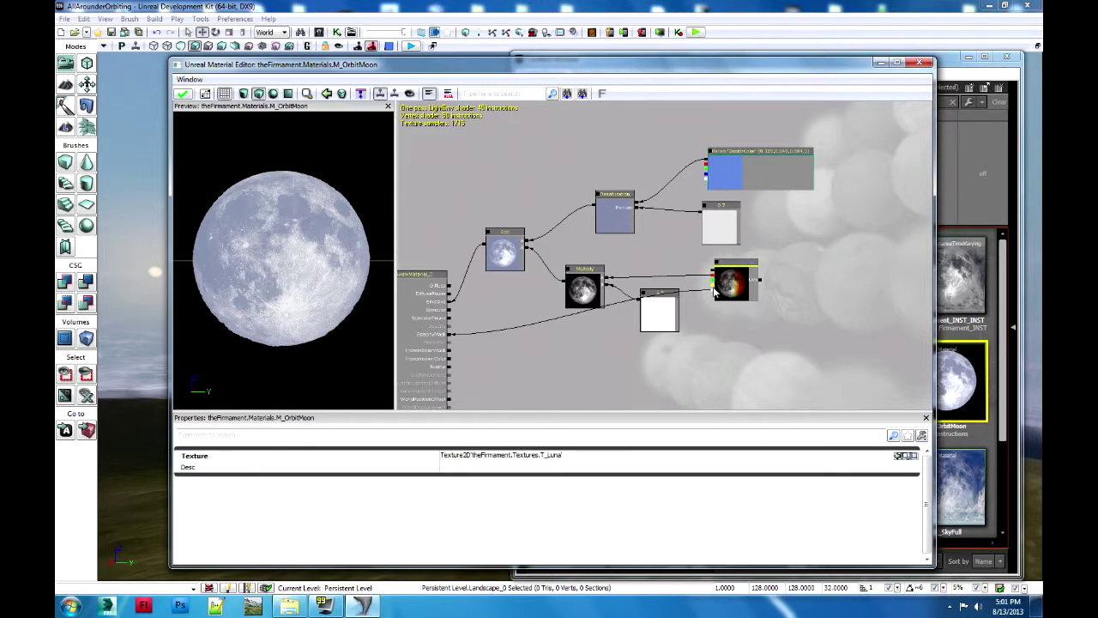
left_click(415, 306)
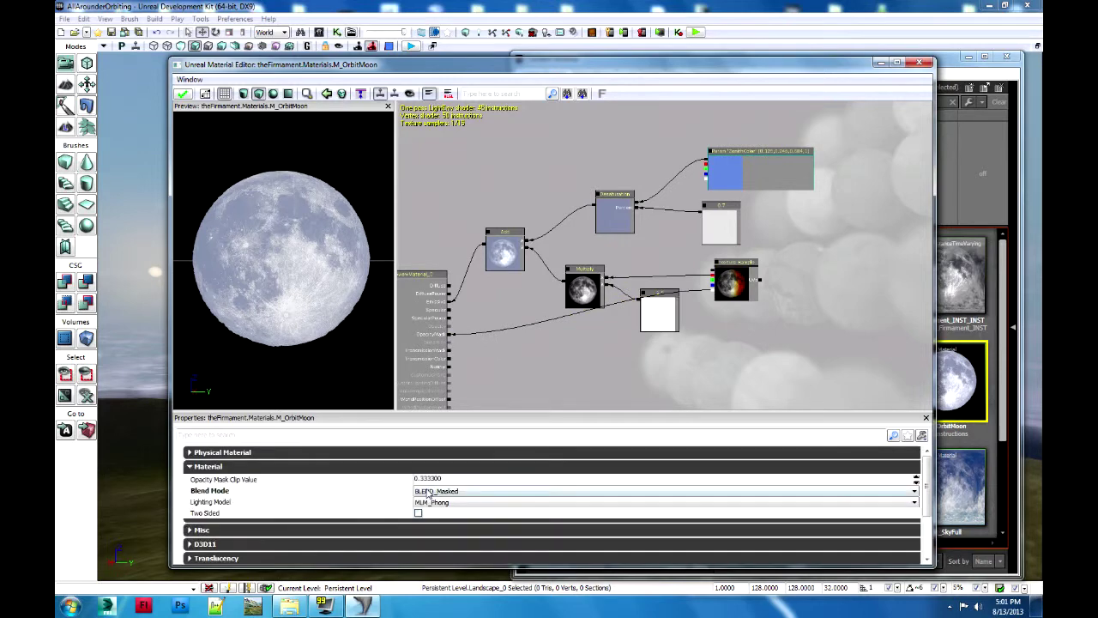
left_click_drag(453, 207, 564, 180)
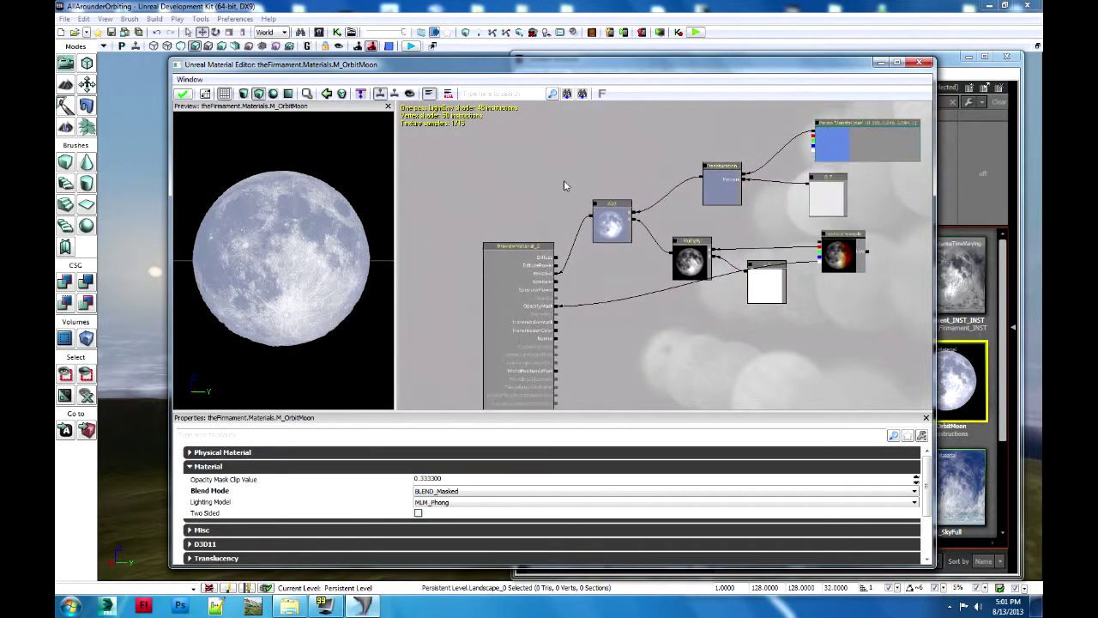
- Move the Material Editor window aside to uncover the level viewport, and apply the M_OrbitMoon material changes
scroll(563, 180, "down", 2)
left_click_drag(388, 68, 704, 70)
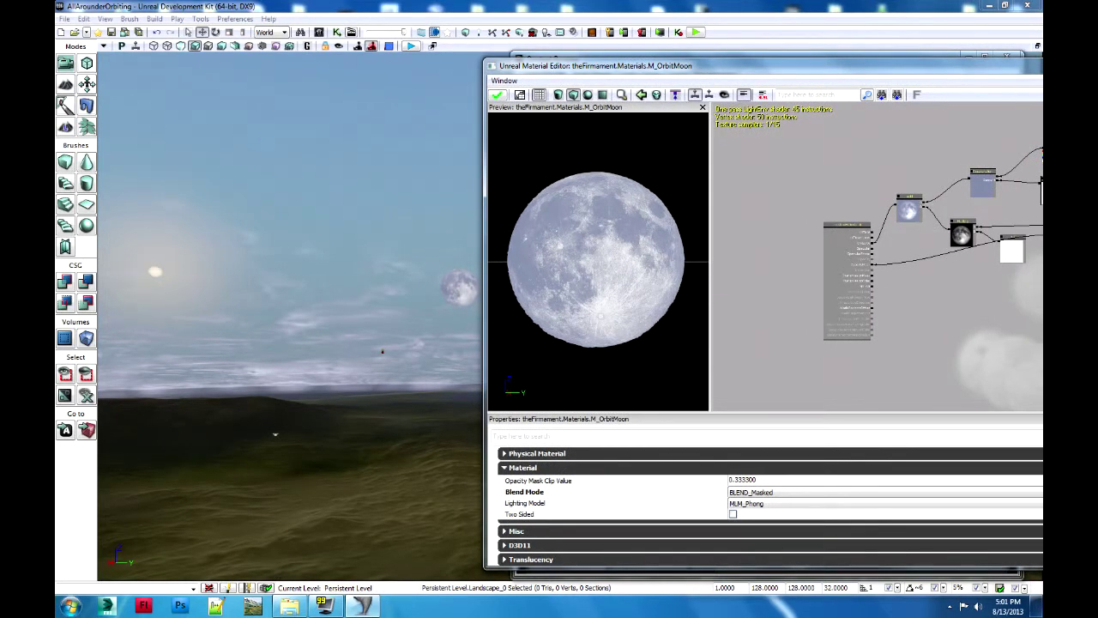
left_click(499, 95)
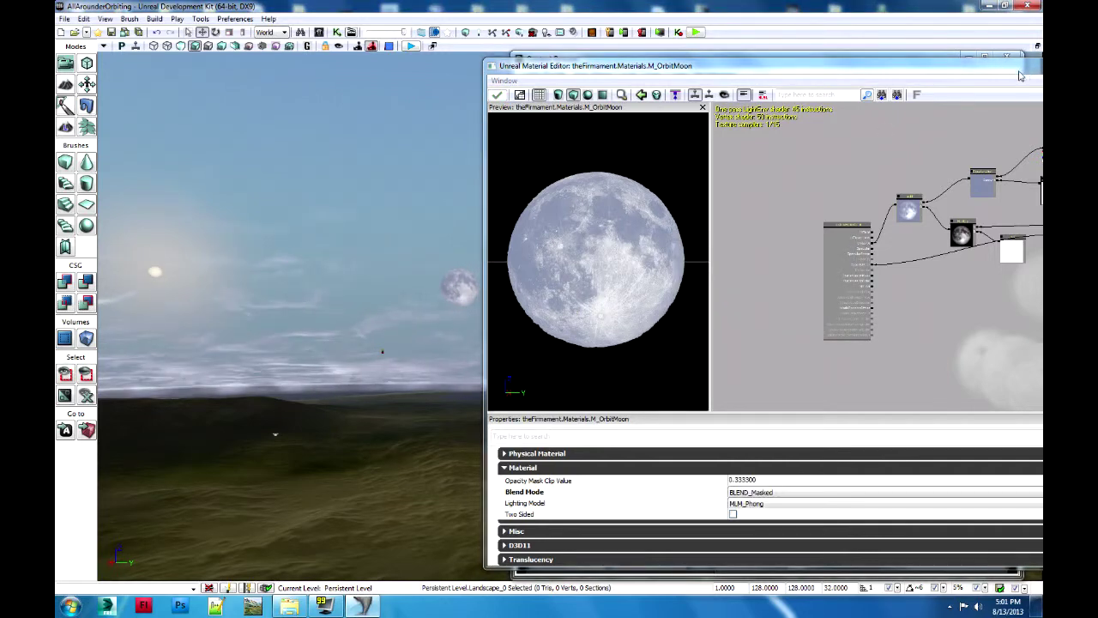
- Move the M_OrbitMoon Material Editor fully into view and close it to get back to the level
left_click_drag(1026, 74, 644, 82)
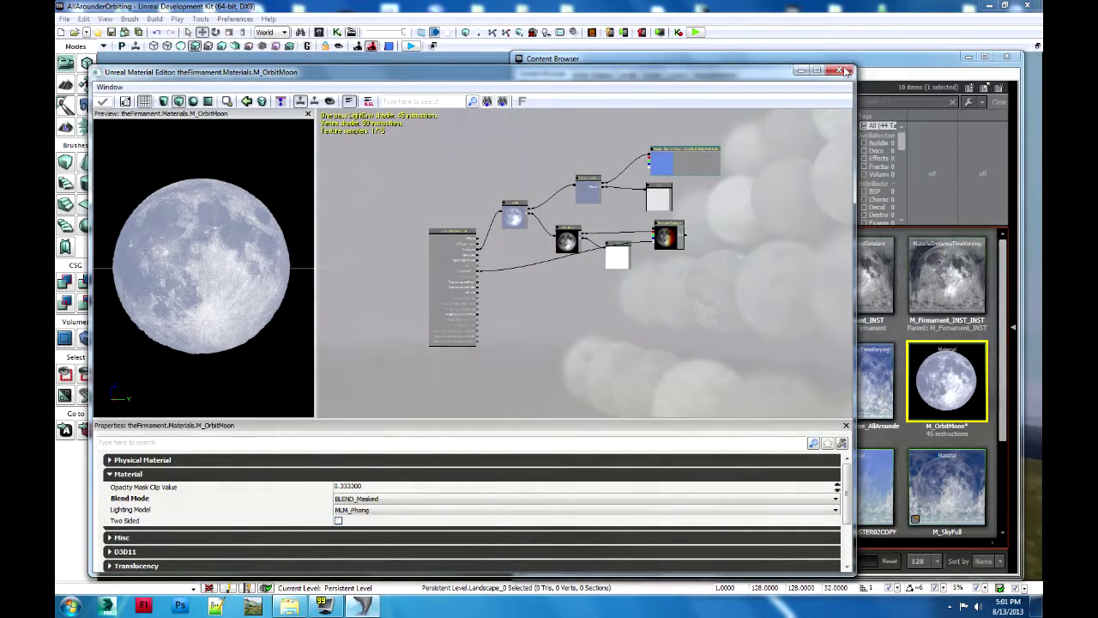
left_click(838, 71)
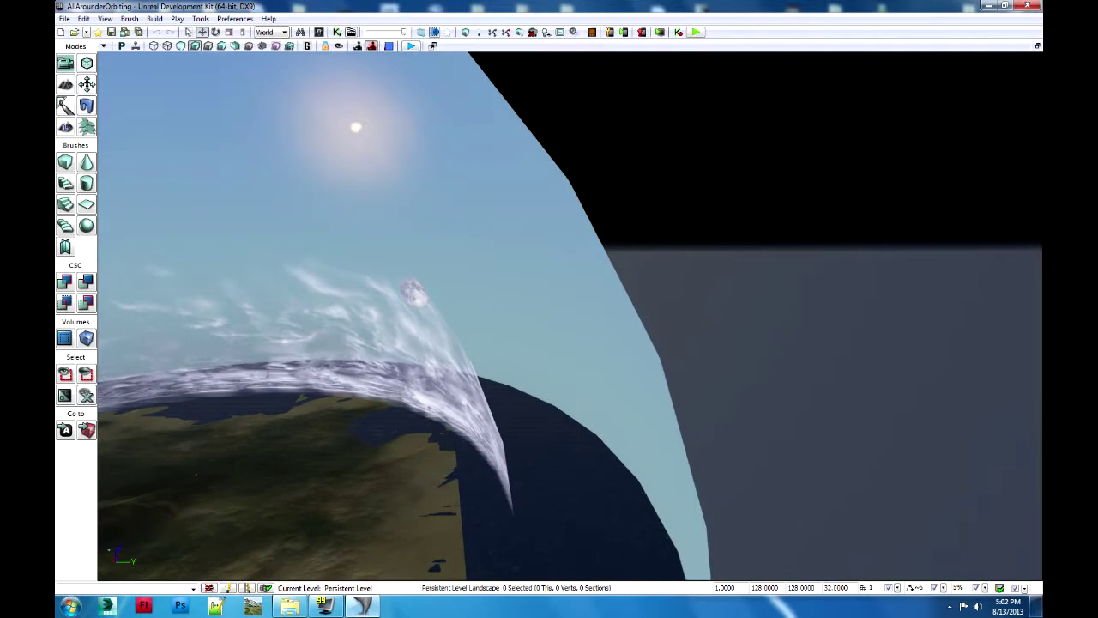
- Allow translucent selection, then select the translucent cloud dome mesh and shift it slightly relative to the landscape
left_click(380, 435)
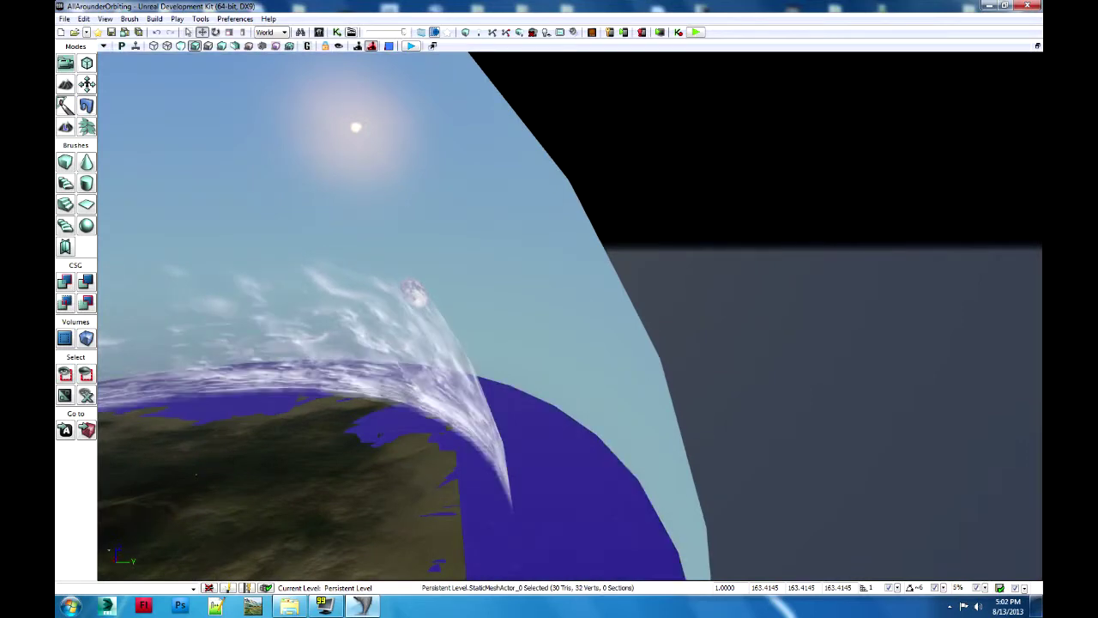
left_click(309, 342)
left_click(83, 17)
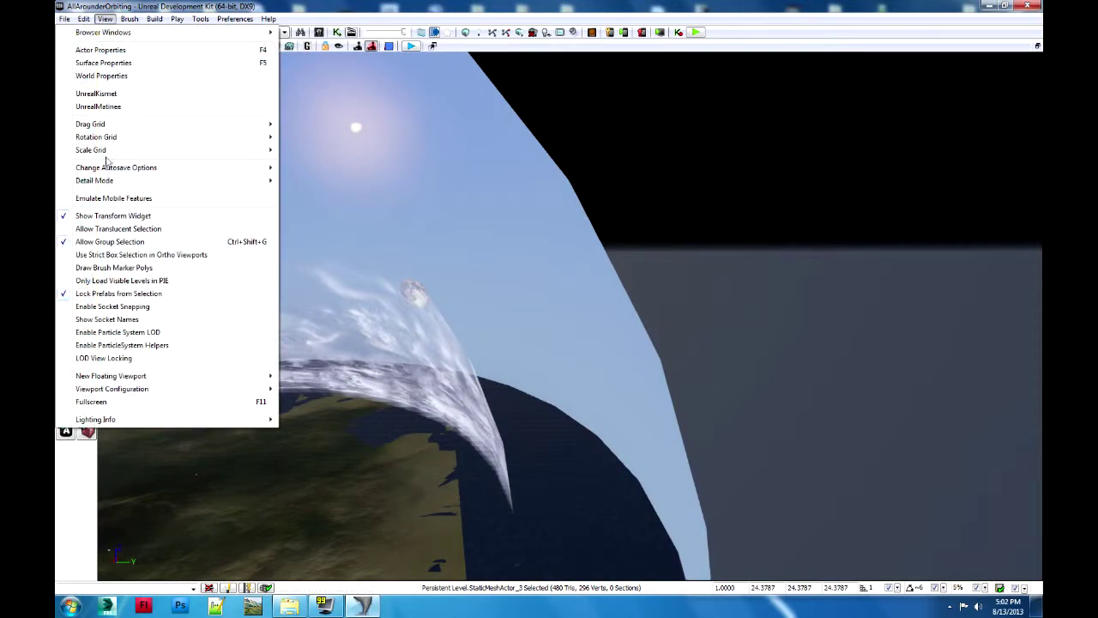
left_click(124, 226)
left_click(326, 370)
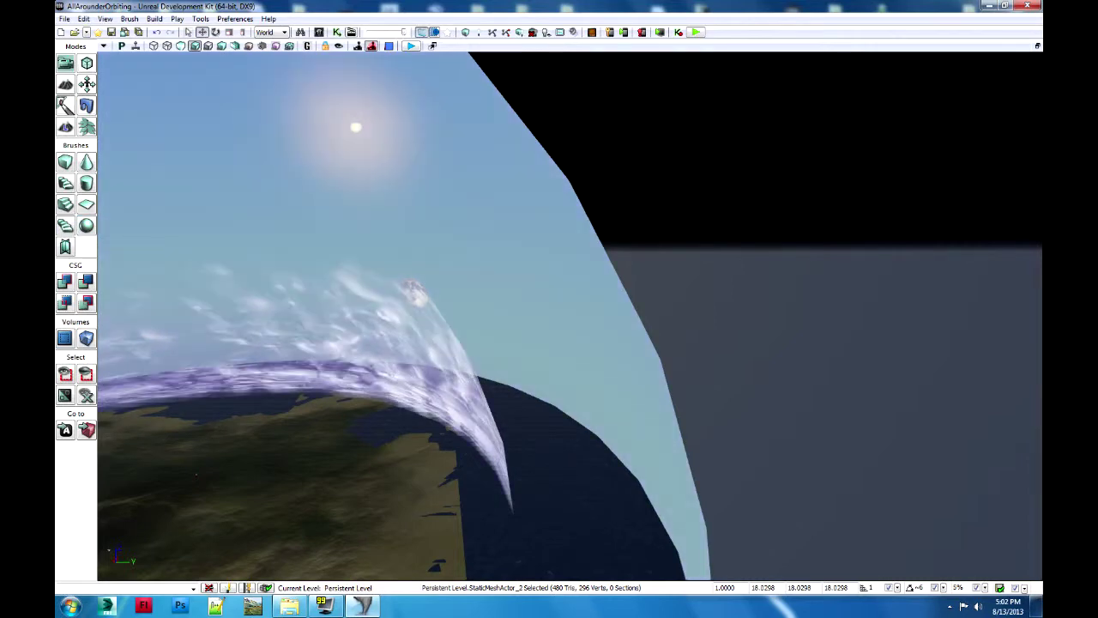
right_click_drag(326, 370, 211, 442)
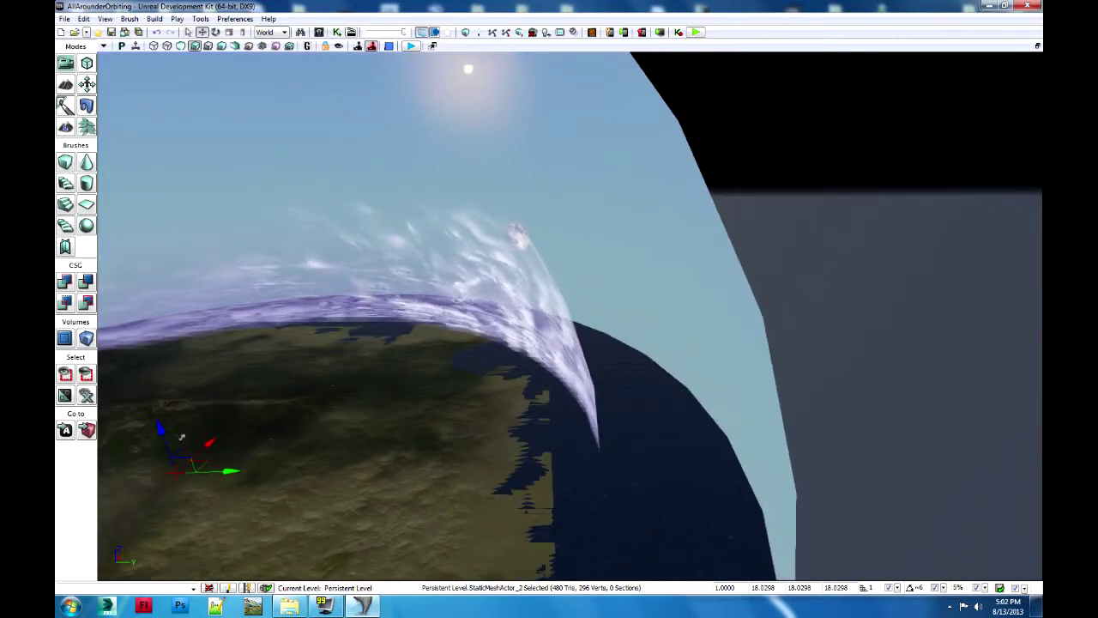
left_click_drag(222, 426, 160, 569)
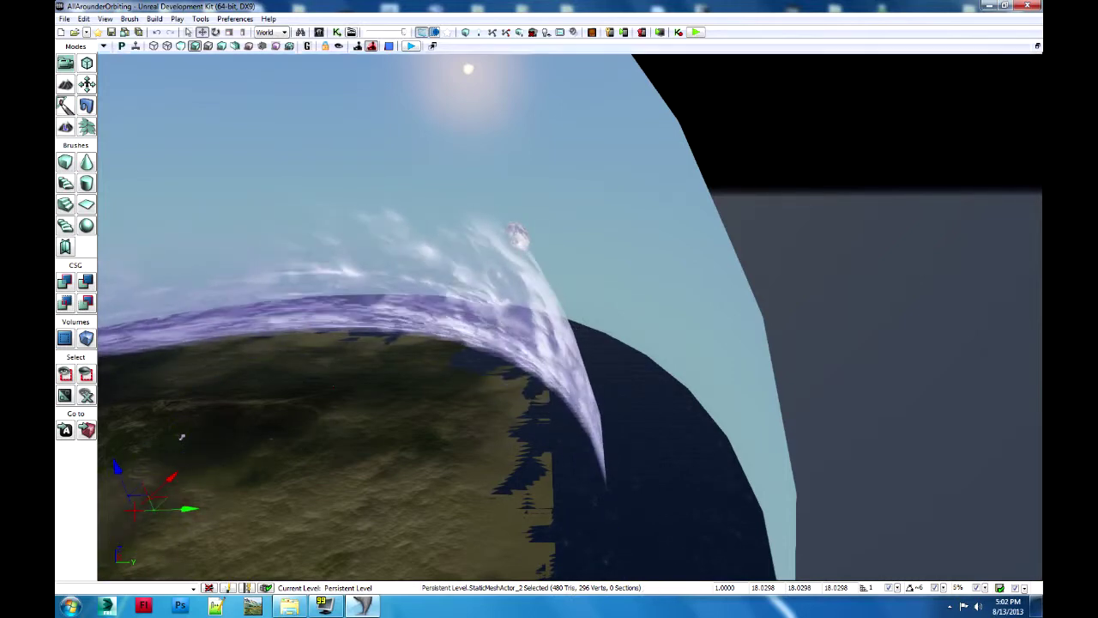
- Select the moon mesh and rotate it about the Z axis around its pivot to move it across the sky
left_click(182, 437)
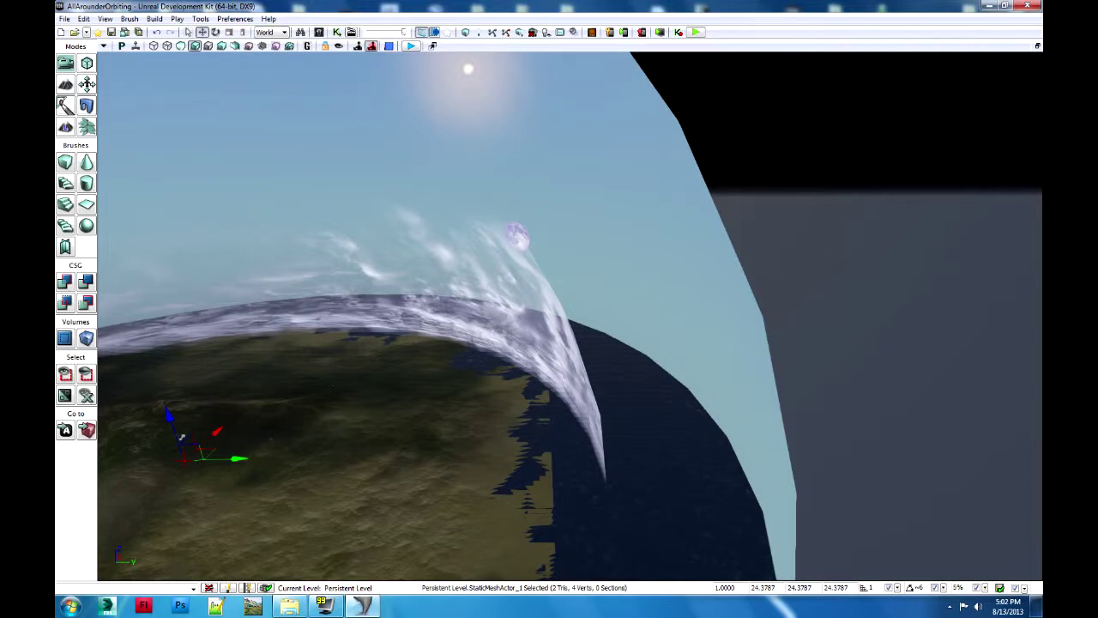
key("space")
mouse_move(182, 436)
left_mouse_down()
mouse_move(206, 446)
mouse_move(182, 436)
left_mouse_up()
left_click(182, 437)
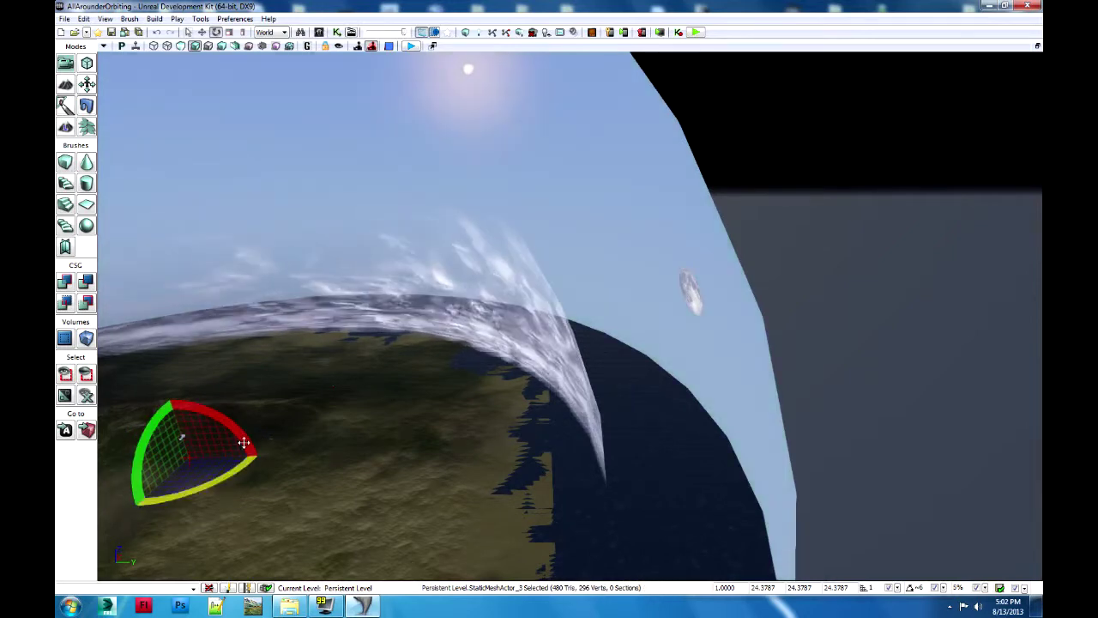
left_click_drag(182, 437, 182, 437)
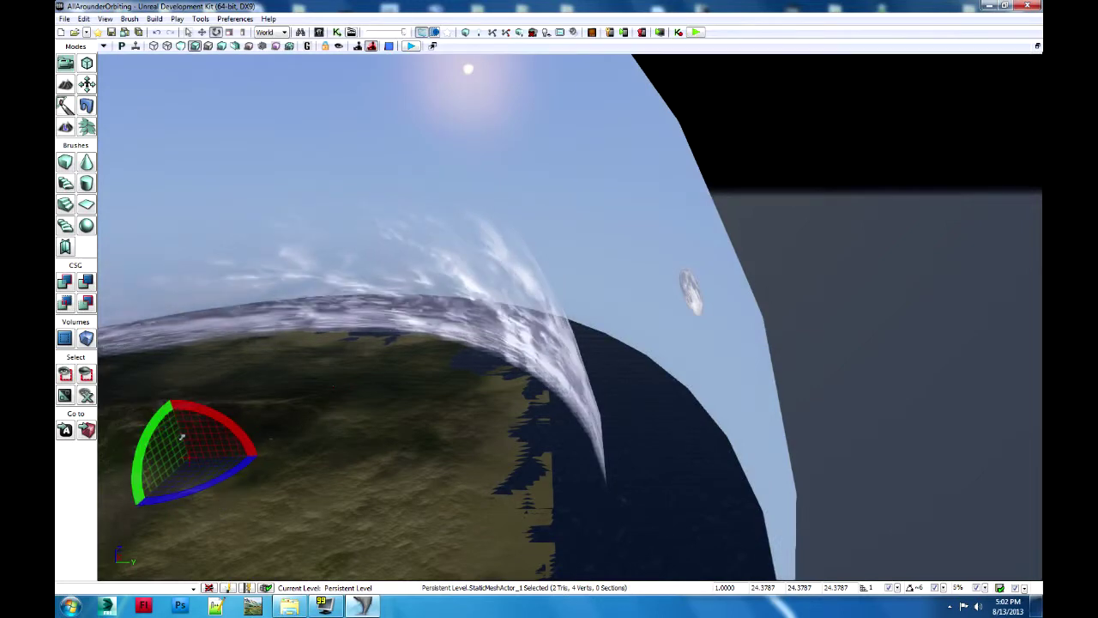
left_click_drag(182, 436, 182, 437)
- From a view near ground level, rotate the moon mesh about the Z axis so it travels horizontally toward the sun
right_click_drag(182, 436, 108, 451)
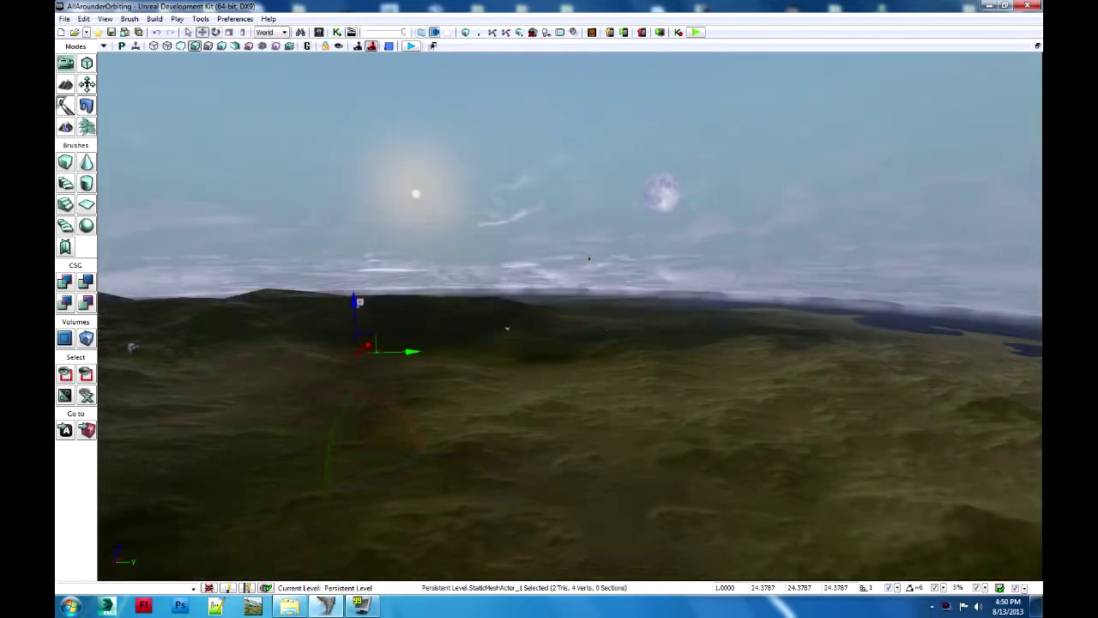
key("space")
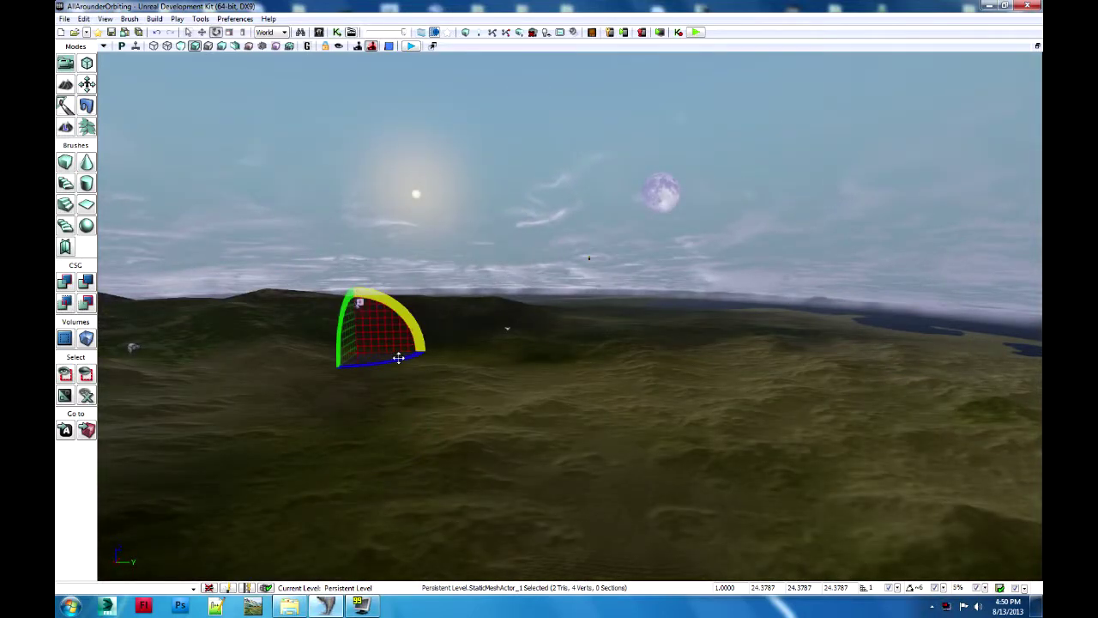
mouse_move(404, 357)
left_mouse_down()
mouse_move(416, 357)
mouse_move(352, 357)
mouse_move(386, 346)
left_mouse_up()
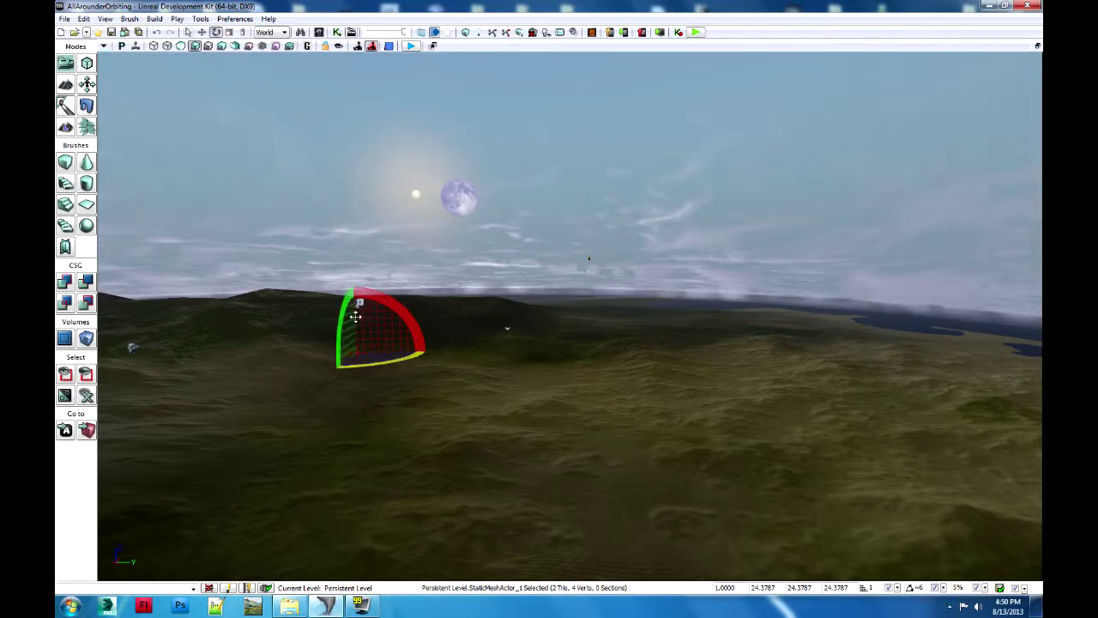
mouse_move(344, 304)
left_mouse_down()
mouse_move(378, 304)
mouse_move(348, 305)
left_mouse_up()
mouse_move(404, 360)
left_mouse_down()
mouse_move(459, 360)
mouse_move(412, 361)
left_mouse_up()
- Reselect the moon mesh and rotate it about the Y axis by about 17 degrees to raise it higher in the sky
left_click(546, 383)
left_click(559, 196)
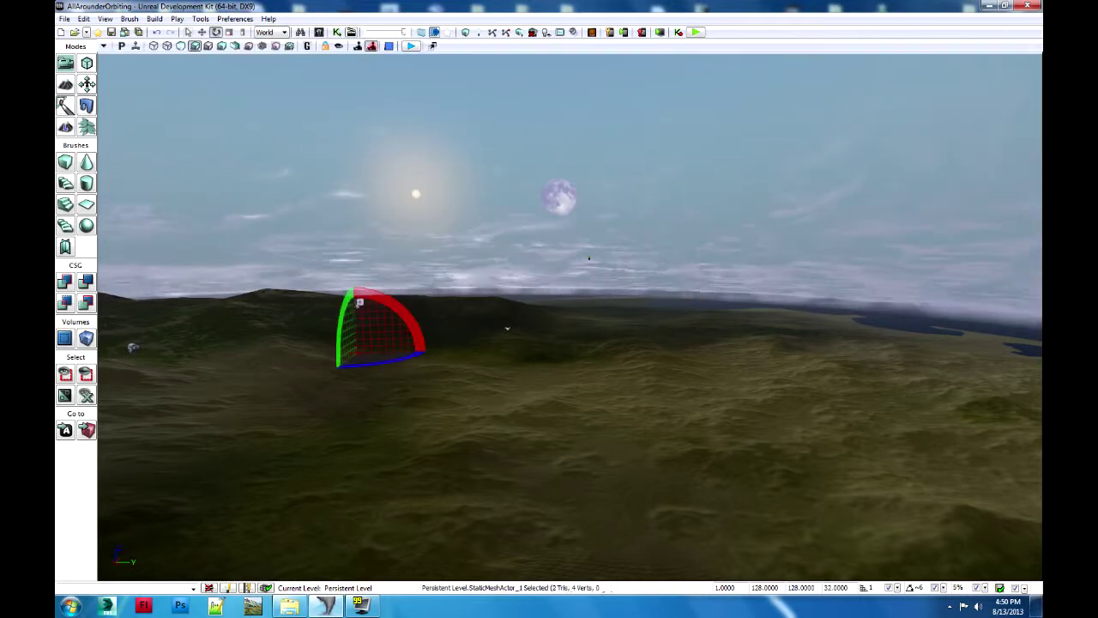
left_click_drag(342, 322, 343, 257)
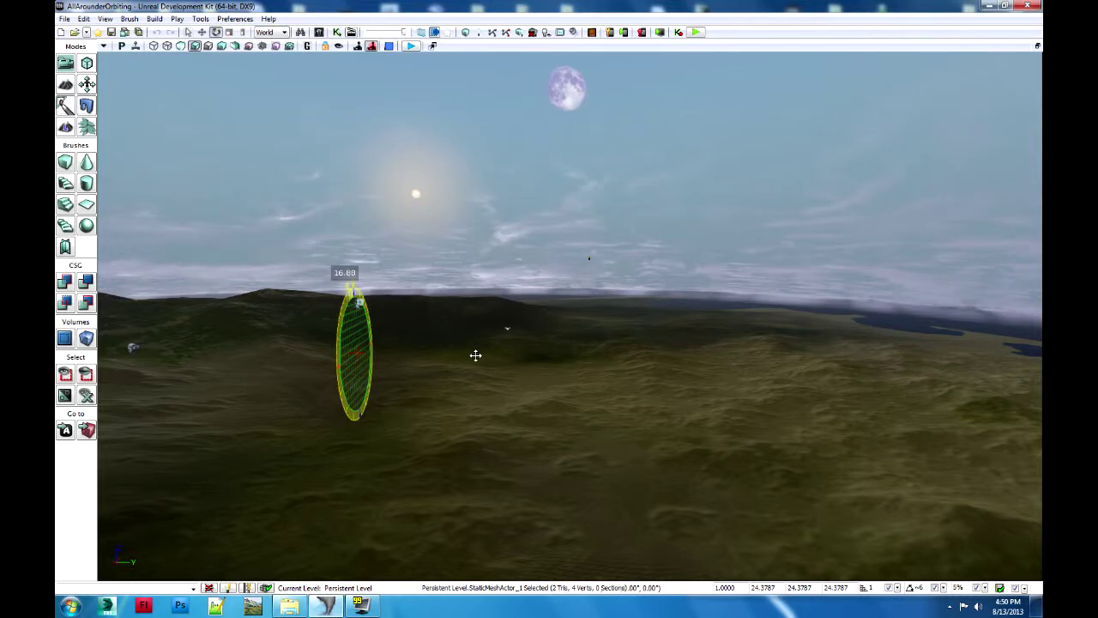
- Deselect the moon, inspect the sky and moon in the shader complexity view, and return to the lit view
left_click(555, 403)
right_click_drag(554, 403, 555, 218)
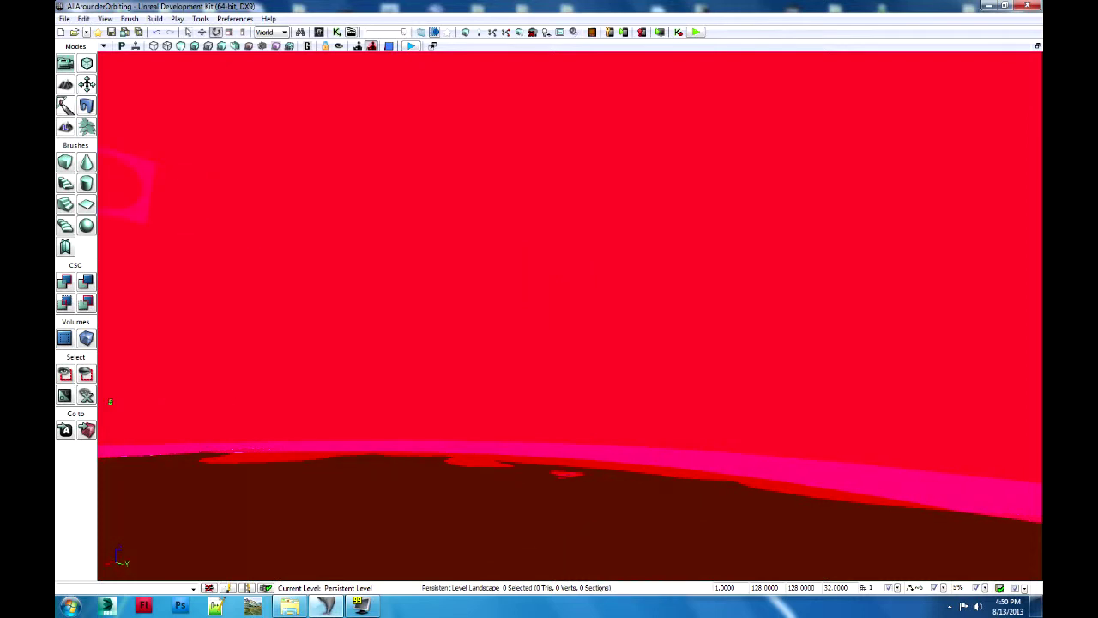
mouse_move(110, 402)
left_mouse_down()
mouse_move(380, 441)
mouse_move(490, 473)
mouse_move(607, 451)
left_mouse_up()
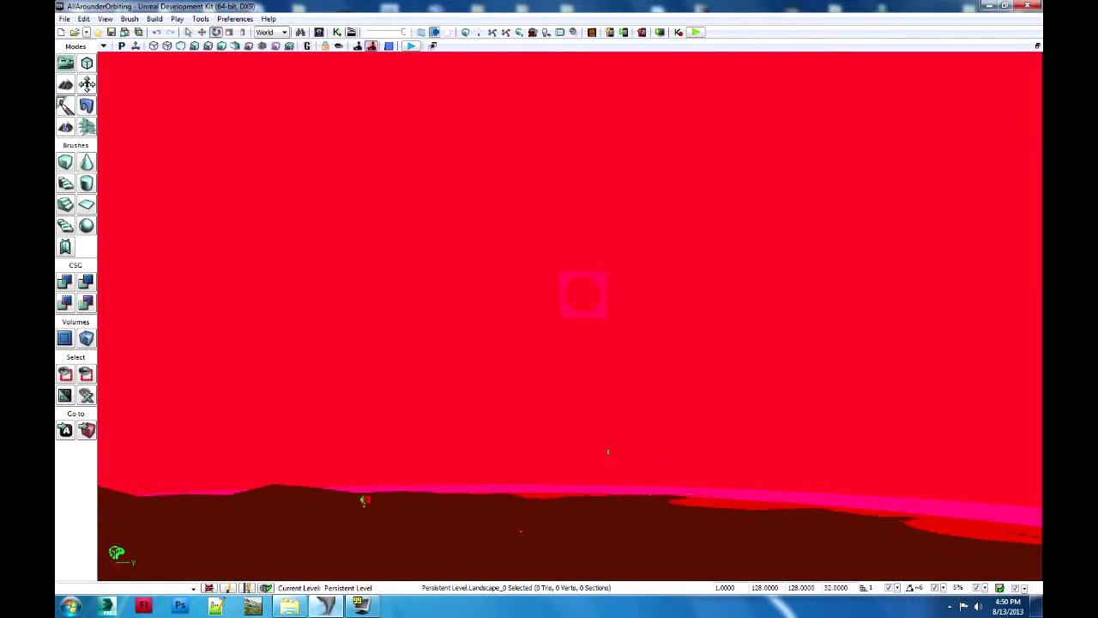
left_click(195, 45)
right_click_drag(523, 369, 534, 417)
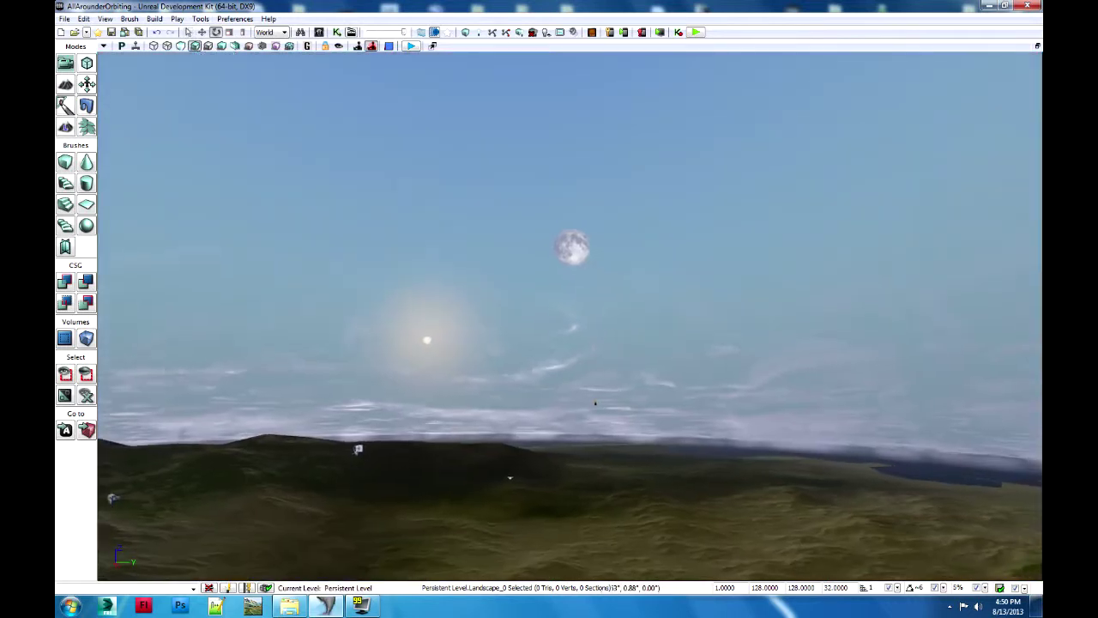
- Select the moon mesh and rotate it about the X and Y axes to swing it along a tilted orbit
left_click(357, 449)
mouse_move(372, 448)
left_mouse_down()
mouse_move(388, 457)
mouse_move(352, 498)
left_mouse_up()
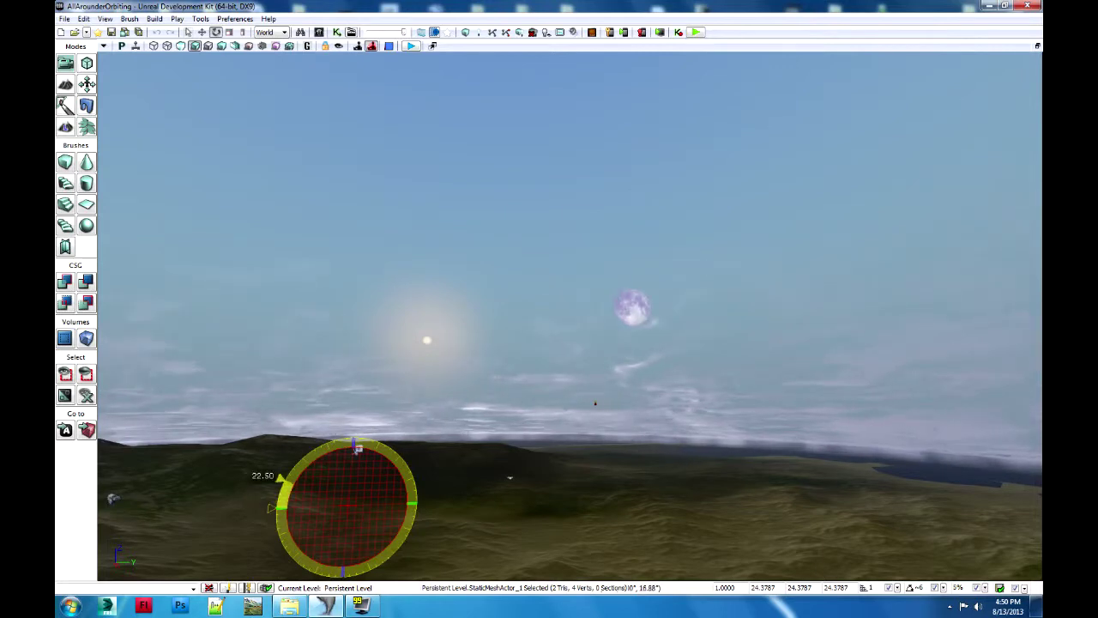
left_click_drag(356, 448, 356, 448)
left_click_drag(270, 541, 267, 503)
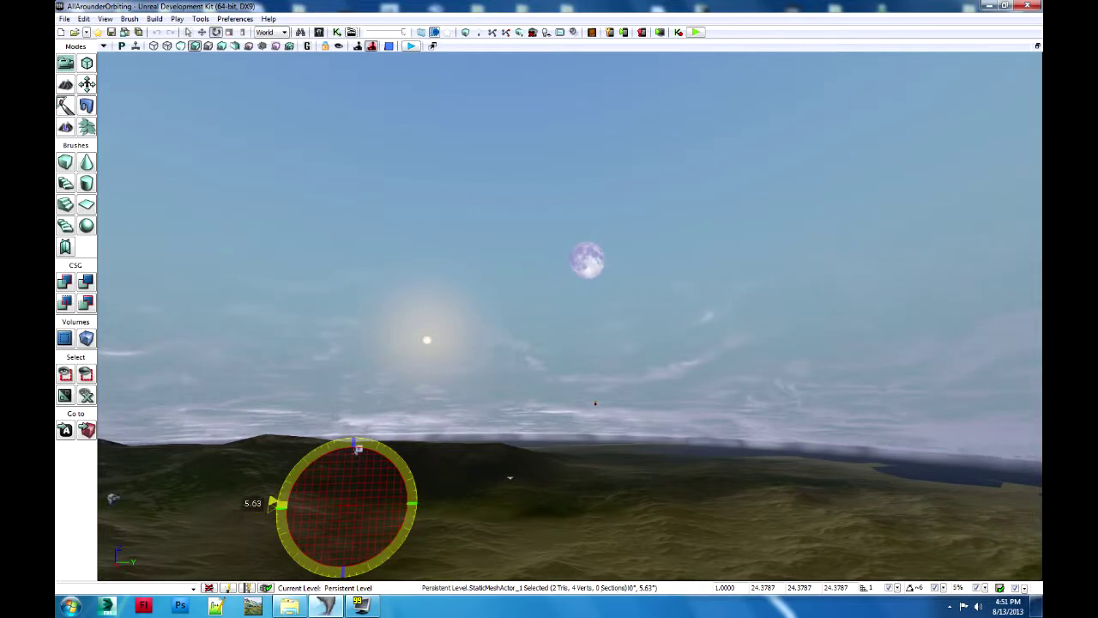
left_click_drag(356, 449, 273, 509)
left_click_drag(397, 454, 403, 454)
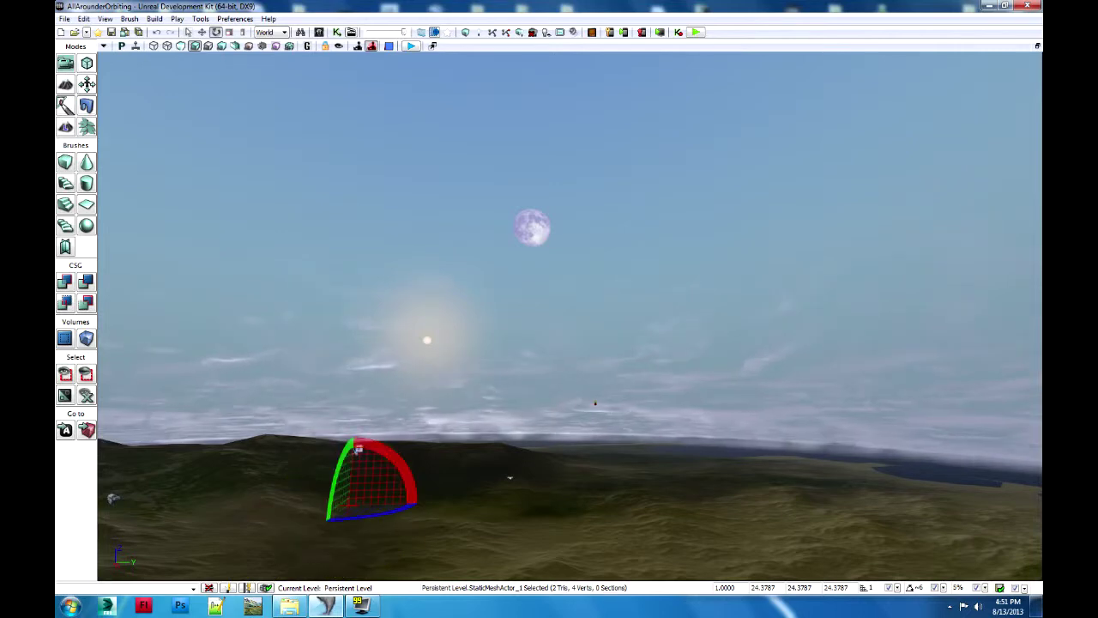
left_click_drag(337, 466, 362, 449)
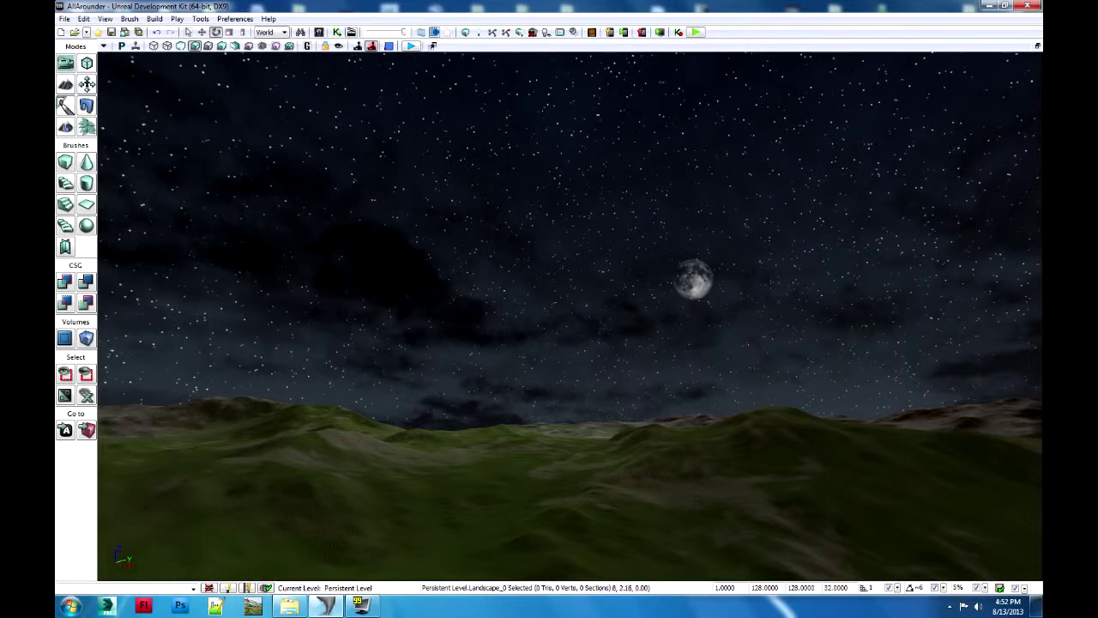
- Look around the starry night sky and its moon in the AllArounder level
right_click_drag(569, 316, 707, 309)
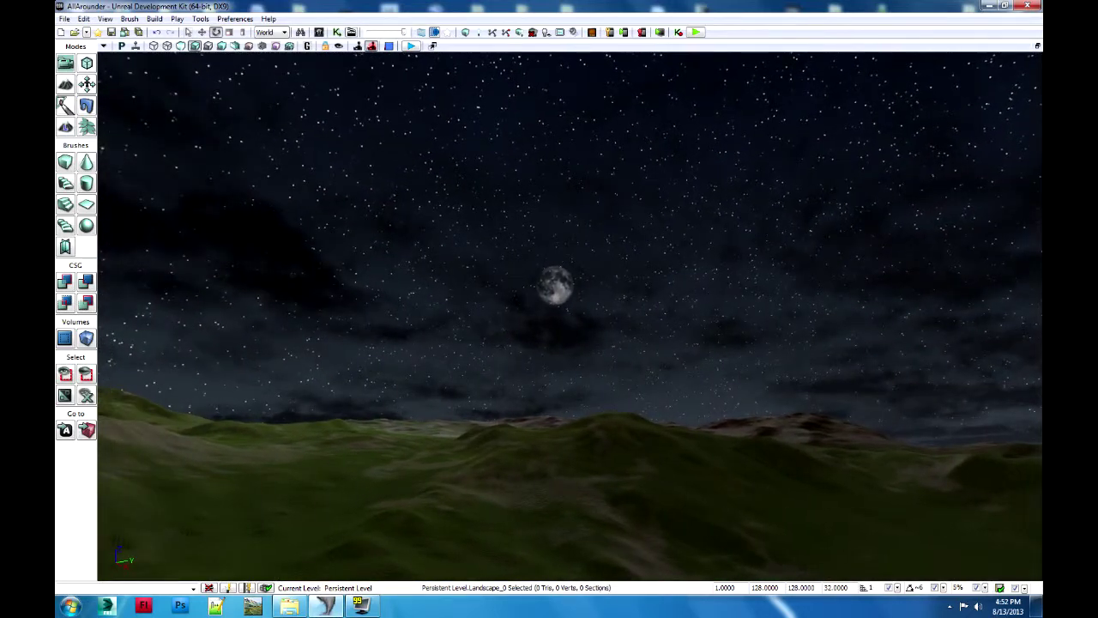